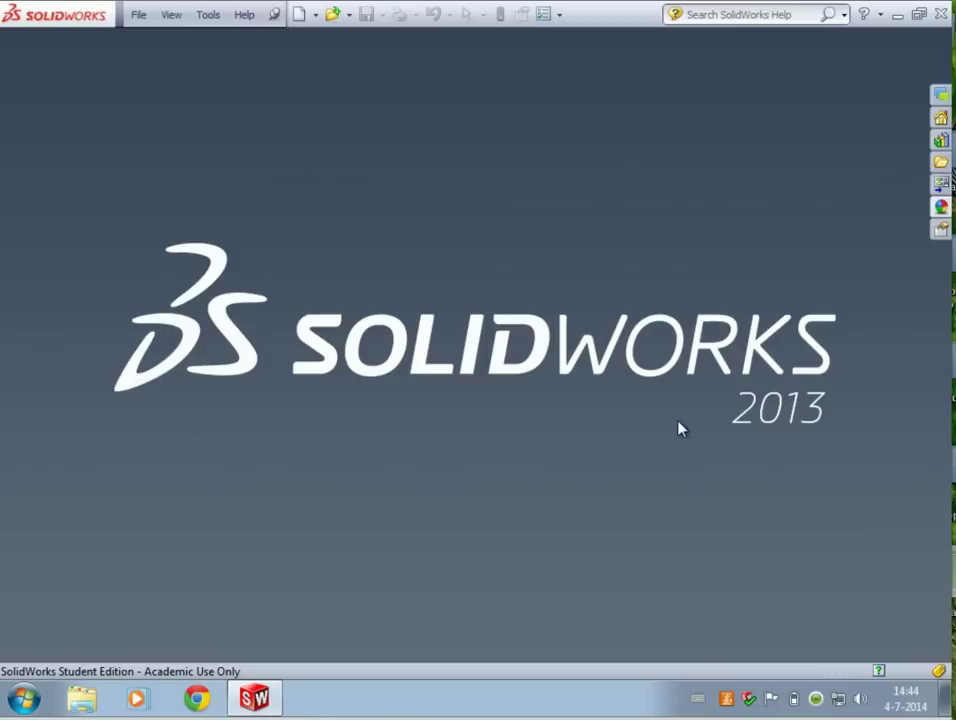
- Create a new blank Part document and select the Top Plane
{"action": "left_click", "coordinate": [142, 15]}
{"action": "left_click", "coordinate": [181, 42]}
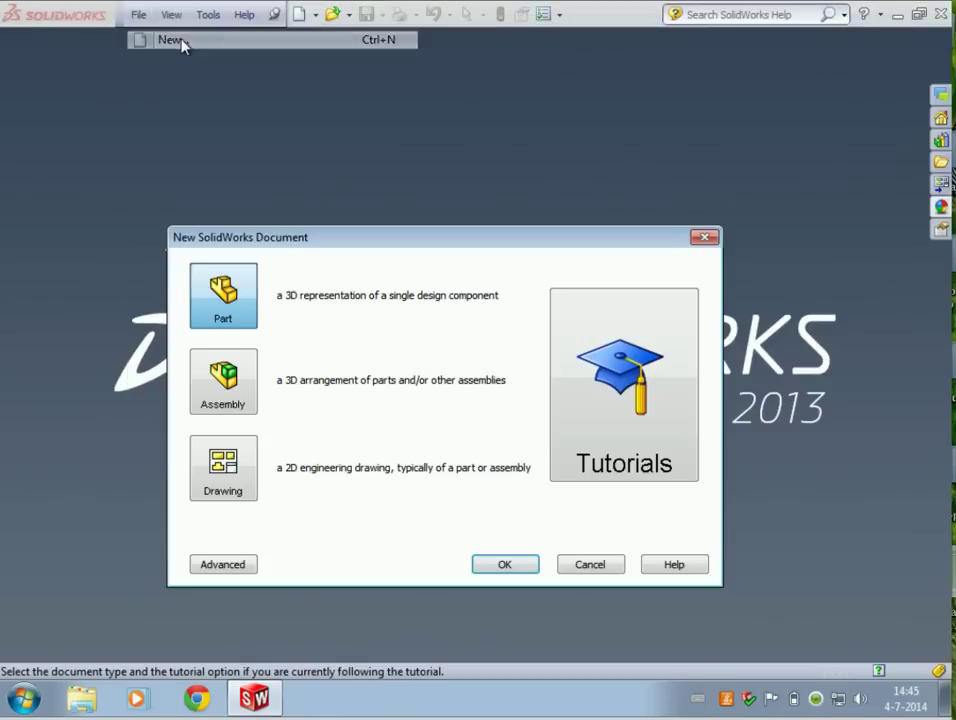
{"action": "left_click", "coordinate": [502, 566]}
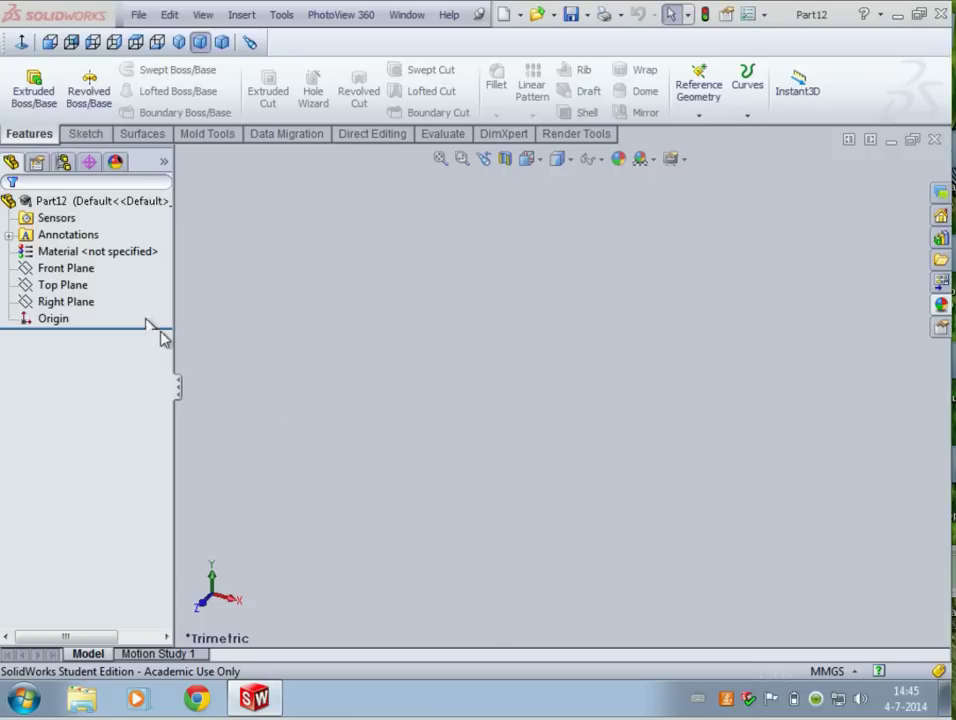
{"action": "left_click", "coordinate": [75, 290]}
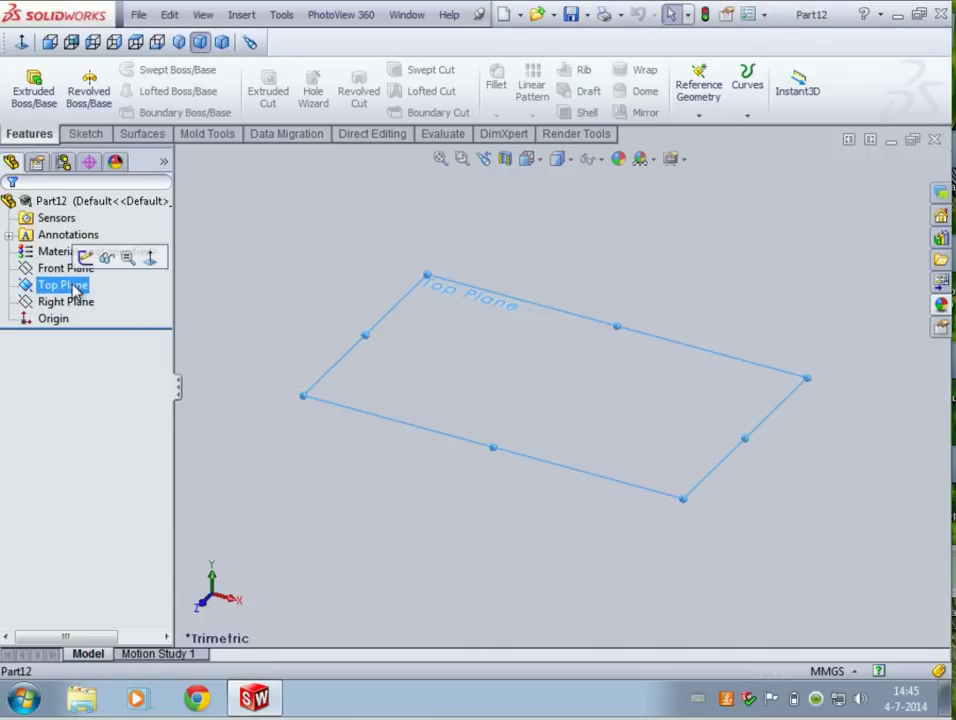
- Sketch a circle centred on the origin on the Top Plane
{"action": "left_click", "coordinate": [86, 259]}
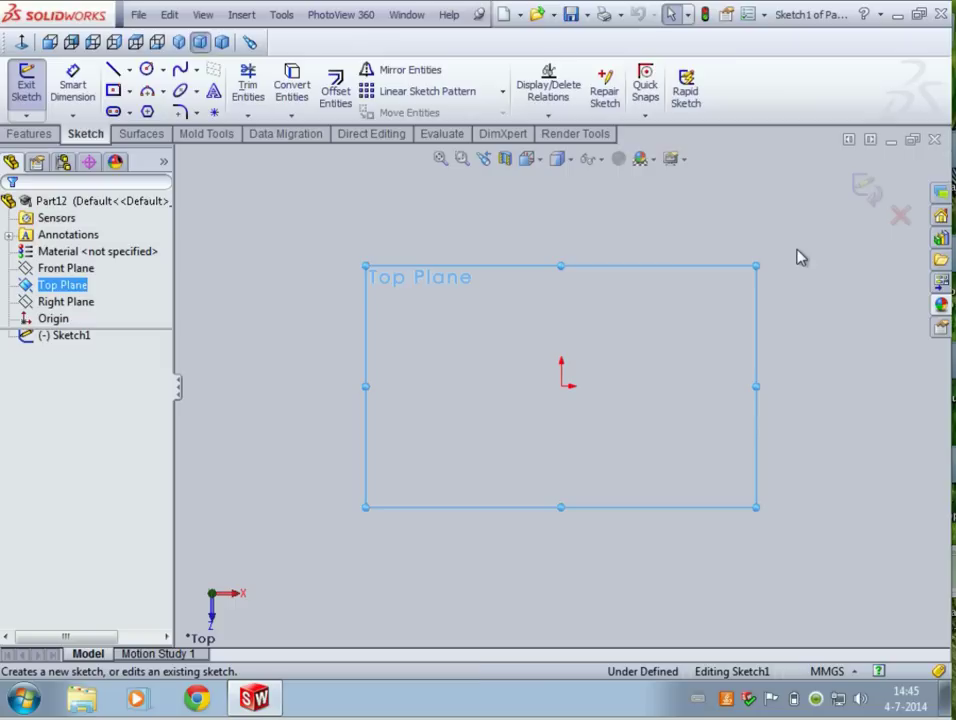
{"action": "left_click", "coordinate": [144, 72]}
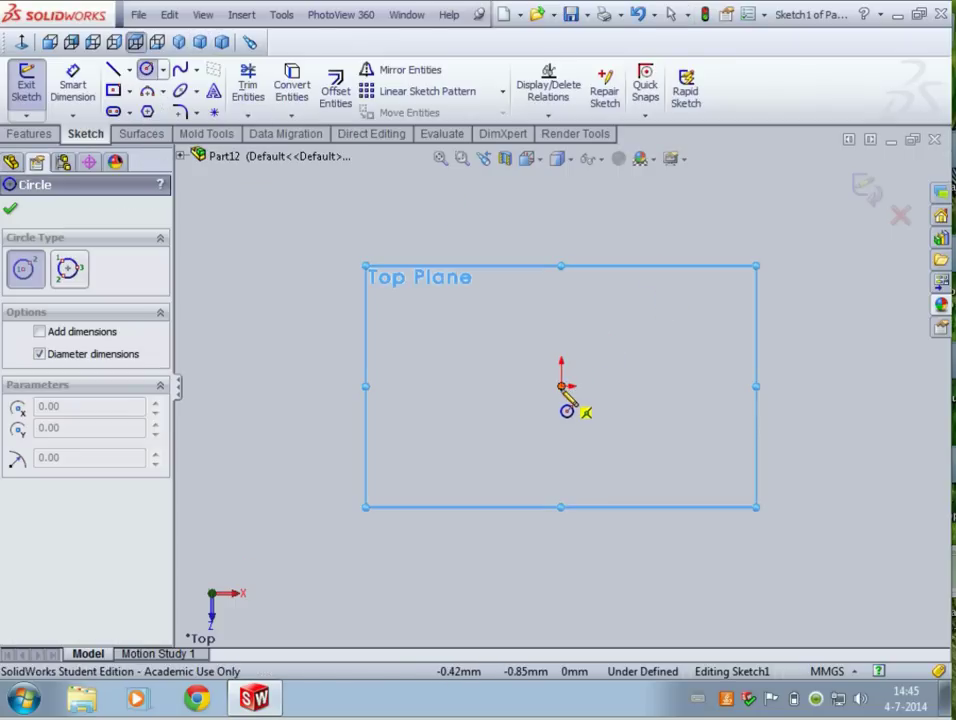
{"action": "left_click", "coordinate": [562, 386]}
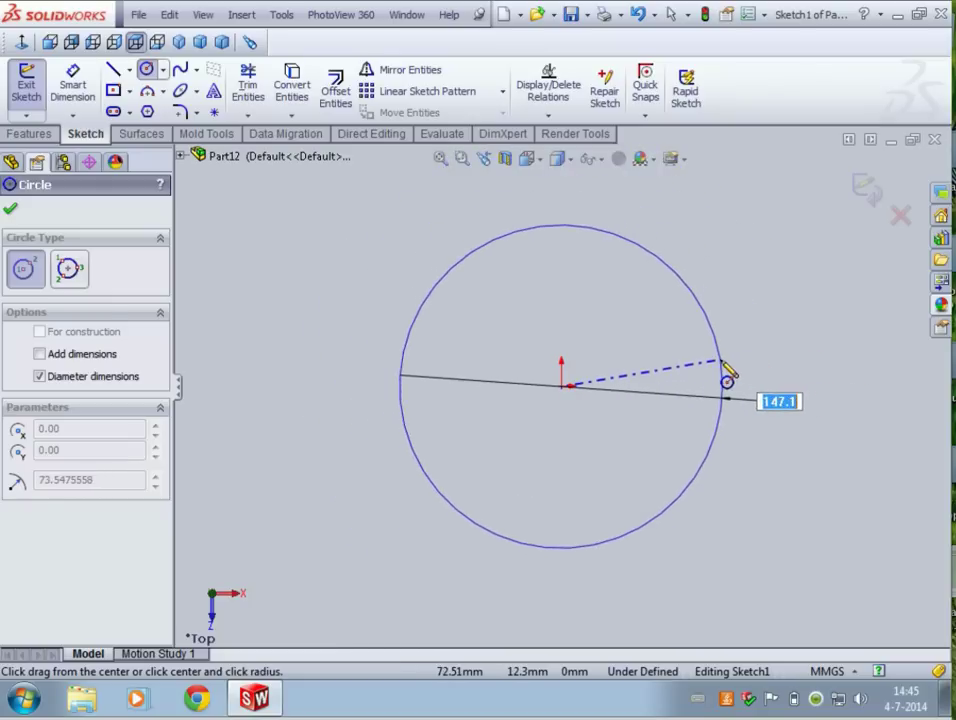
{"action": "left_click", "coordinate": [721, 364]}
{"action": "key", "text": "Escape"}
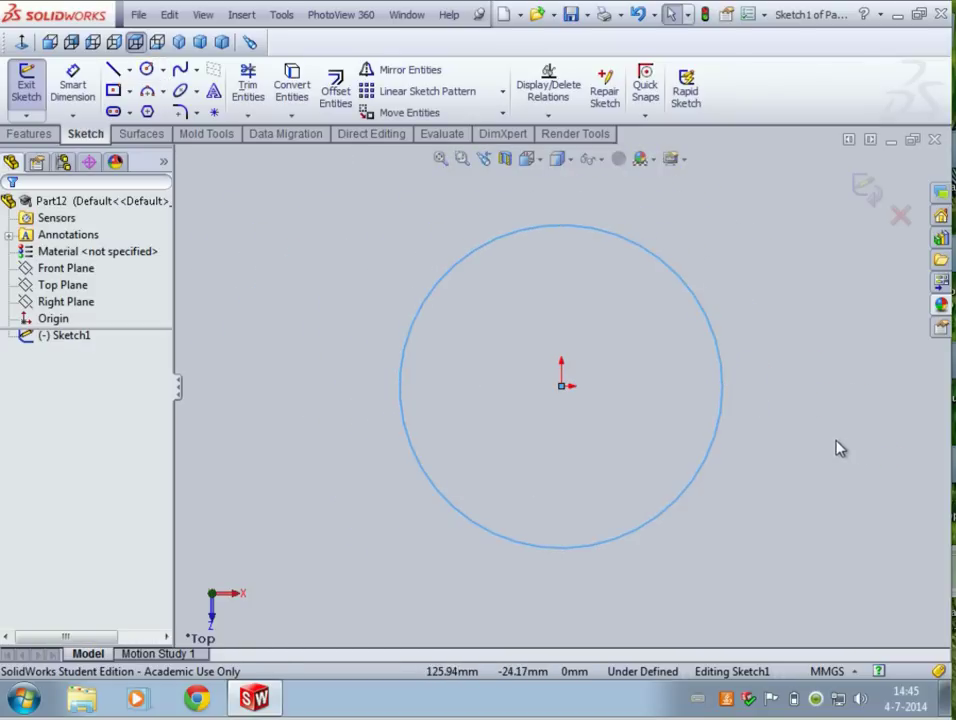
- Orbit and zoom the view to see the circle tilted at an angle
{"action": "left_click", "coordinate": [770, 450]}
{"action": "middle_click_drag", "start_coordinate": [783, 448], "coordinate": [727, 326]}
{"action": "scroll", "coordinate": [710, 332], "scroll_direction": "down", "scroll_amount": 3}
{"action": "scroll", "coordinate": [510, 482], "scroll_direction": "down", "scroll_amount": 3}
{"action": "scroll", "coordinate": [510, 482], "scroll_direction": "up", "scroll_amount": 5}
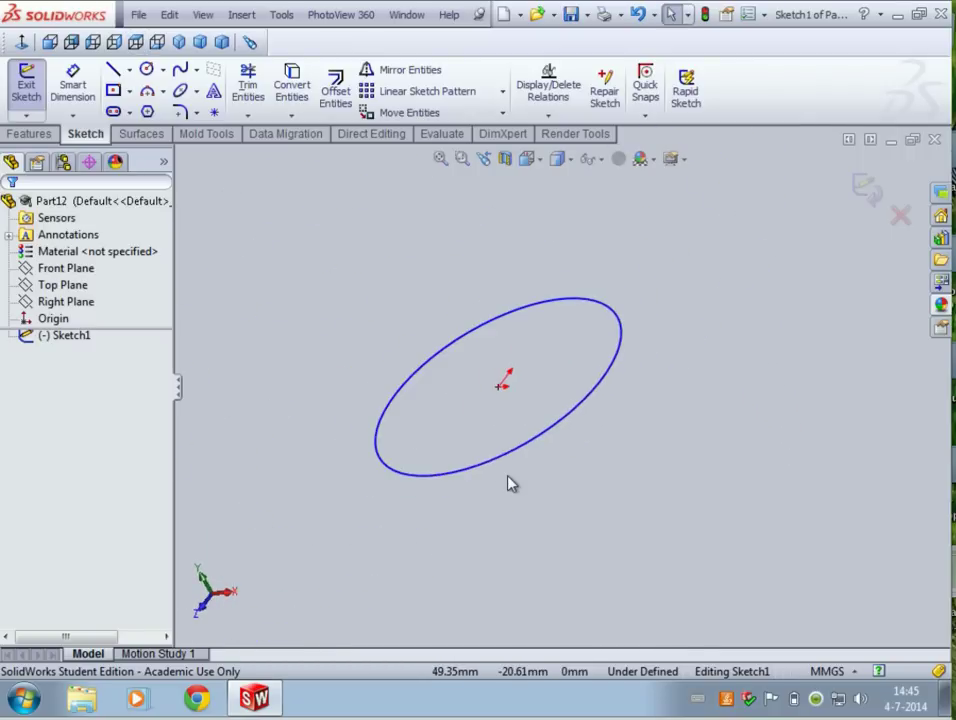
{"action": "middle_click_drag", "start_coordinate": [510, 482], "coordinate": [502, 438]}
{"action": "scroll", "coordinate": [531, 290], "scroll_direction": "down", "scroll_amount": 3}
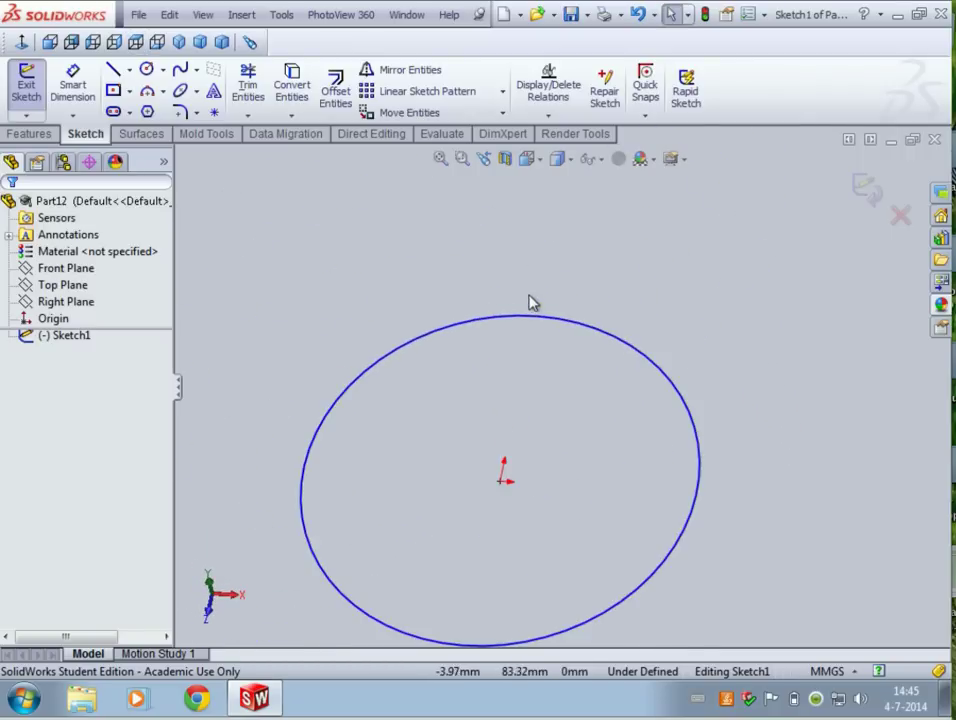
{"action": "scroll", "coordinate": [553, 393], "scroll_direction": "up", "scroll_amount": 3}
{"action": "middle_click_drag", "start_coordinate": [553, 393], "coordinate": [548, 345]}
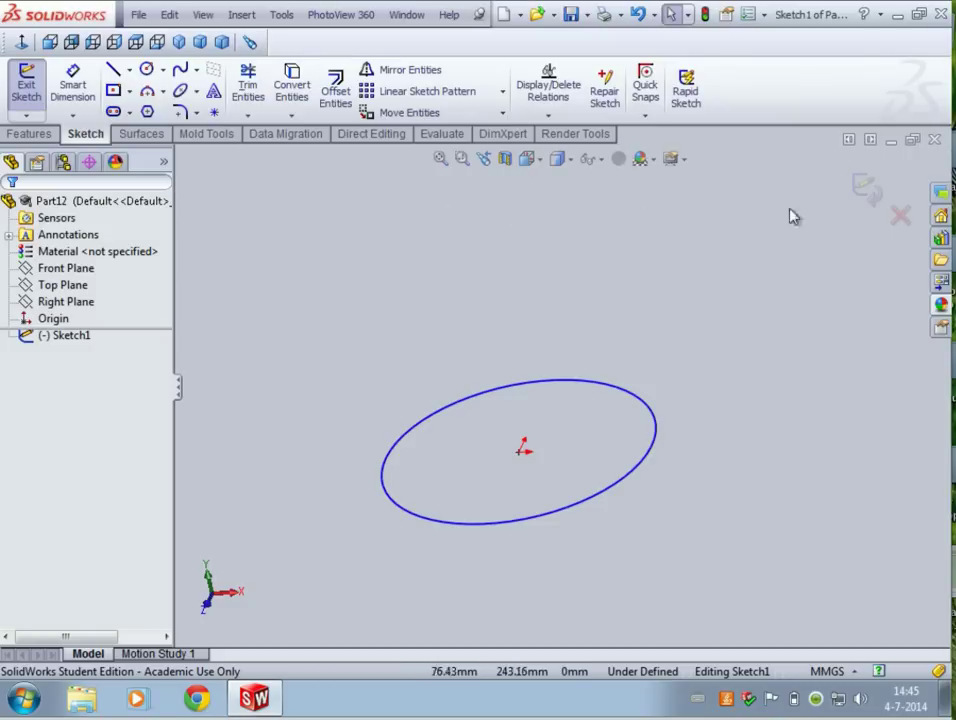
- Close the circle sketch and start a reference plane based on the Top Plane
{"action": "left_click", "coordinate": [865, 190]}
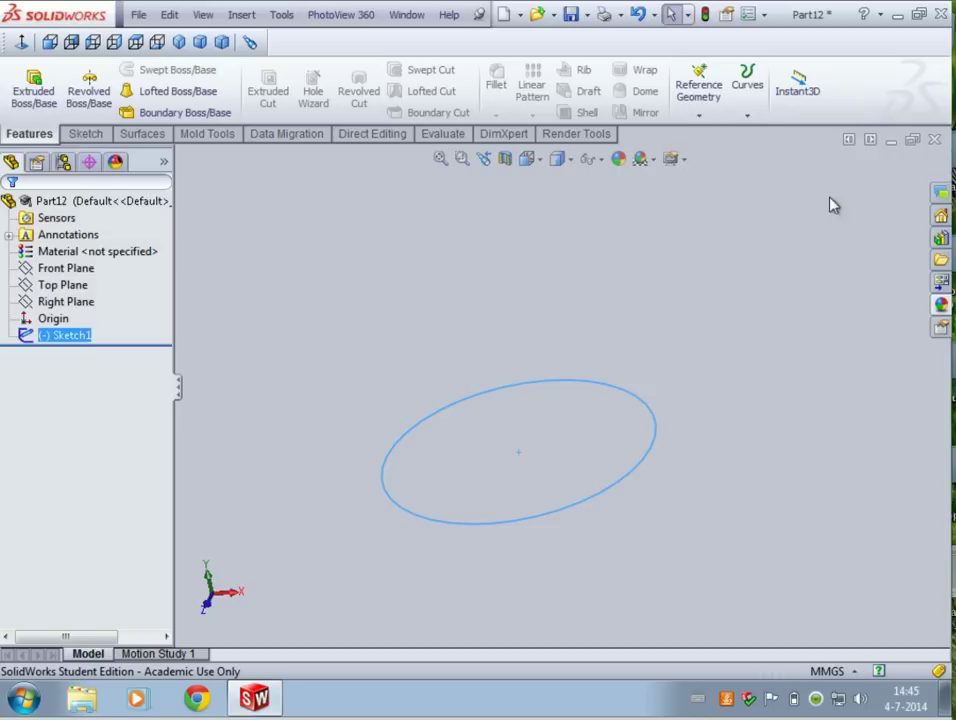
{"action": "left_click", "coordinate": [706, 117]}
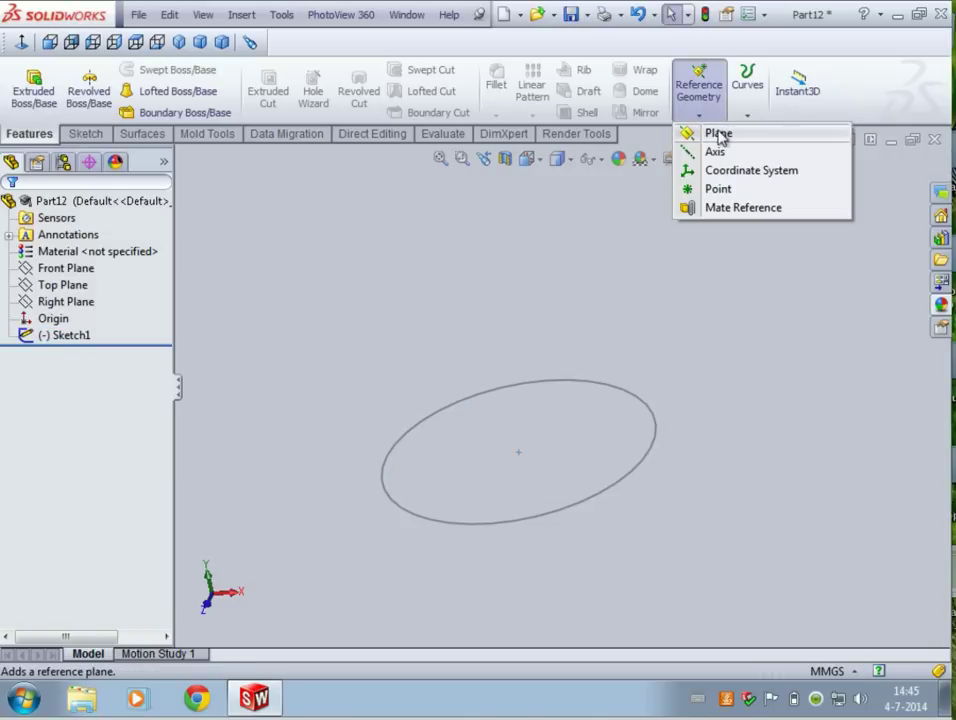
{"action": "left_click", "coordinate": [719, 135]}
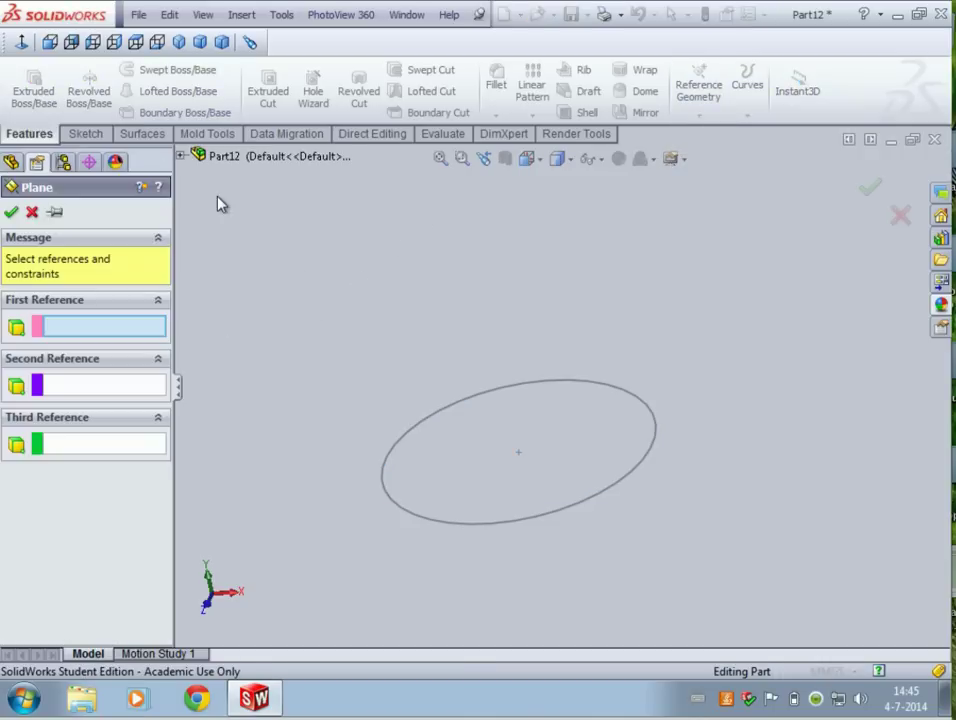
{"action": "left_click", "coordinate": [182, 157]}
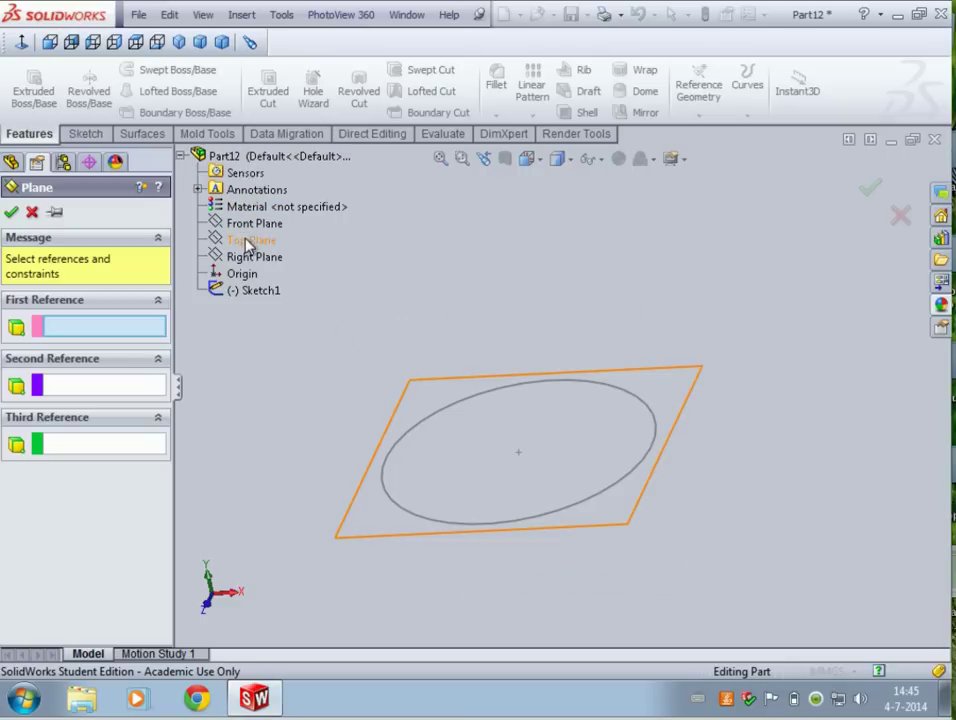
{"action": "left_click", "coordinate": [250, 241]}
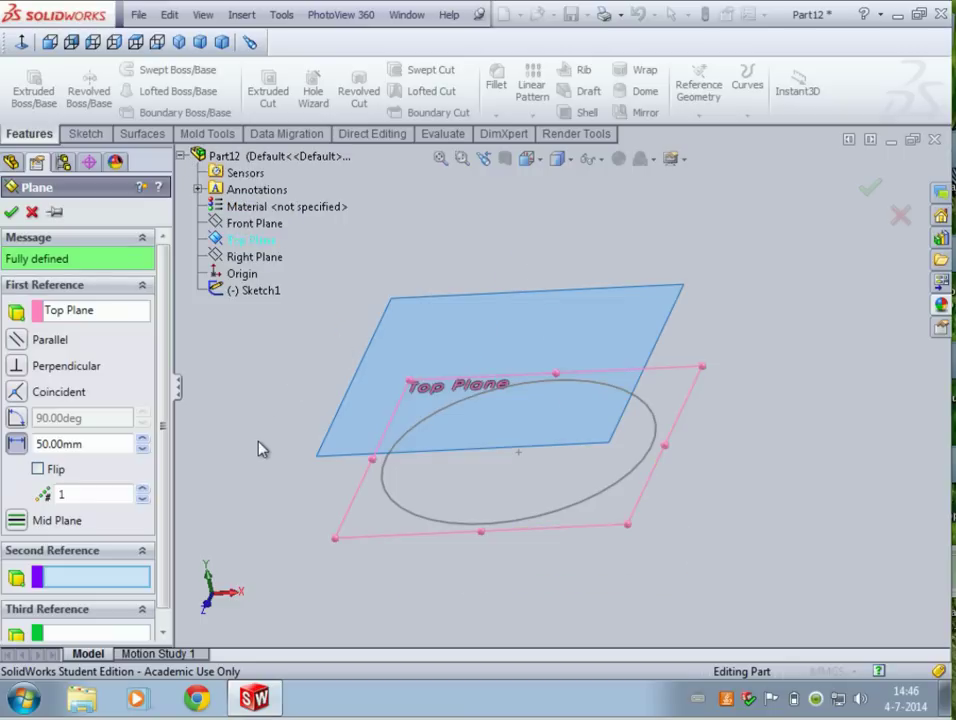
- Raise the number of offset planes to 5, spaced 50 mm apart
{"action": "scroll", "coordinate": [165, 460], "scroll_direction": "down", "scroll_amount": 1}
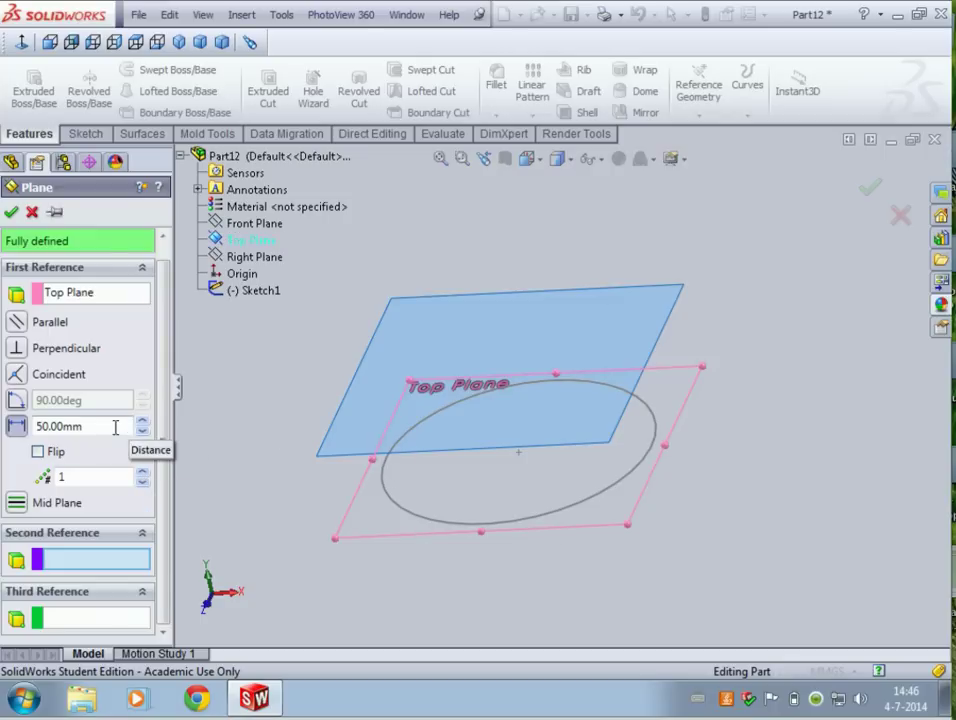
{"action": "left_click", "coordinate": [143, 476]}
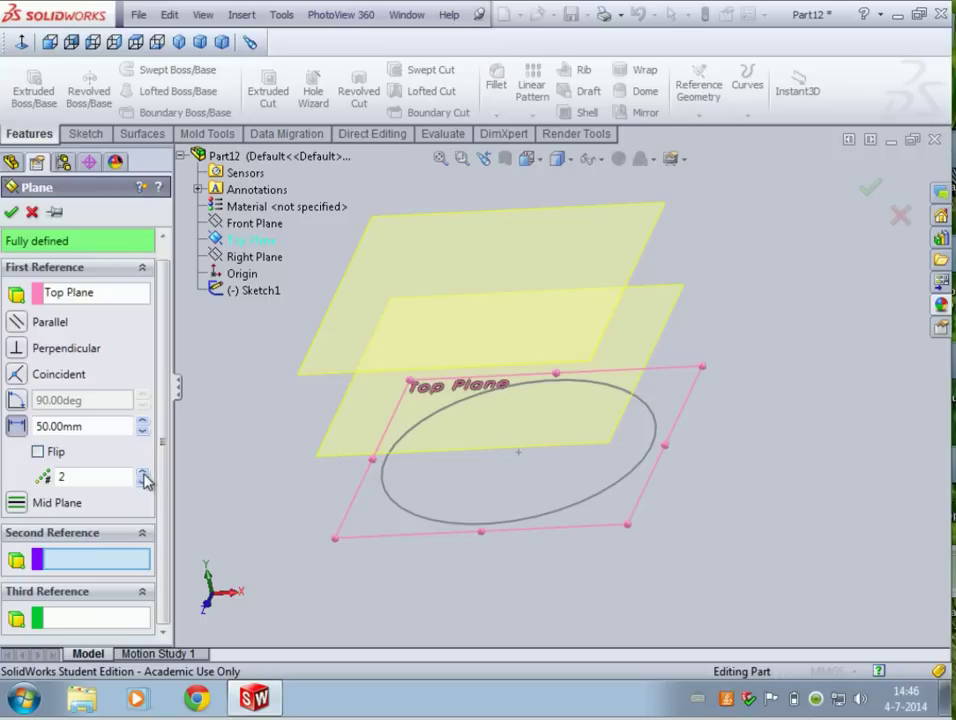
{"action": "left_click", "coordinate": [143, 476]}
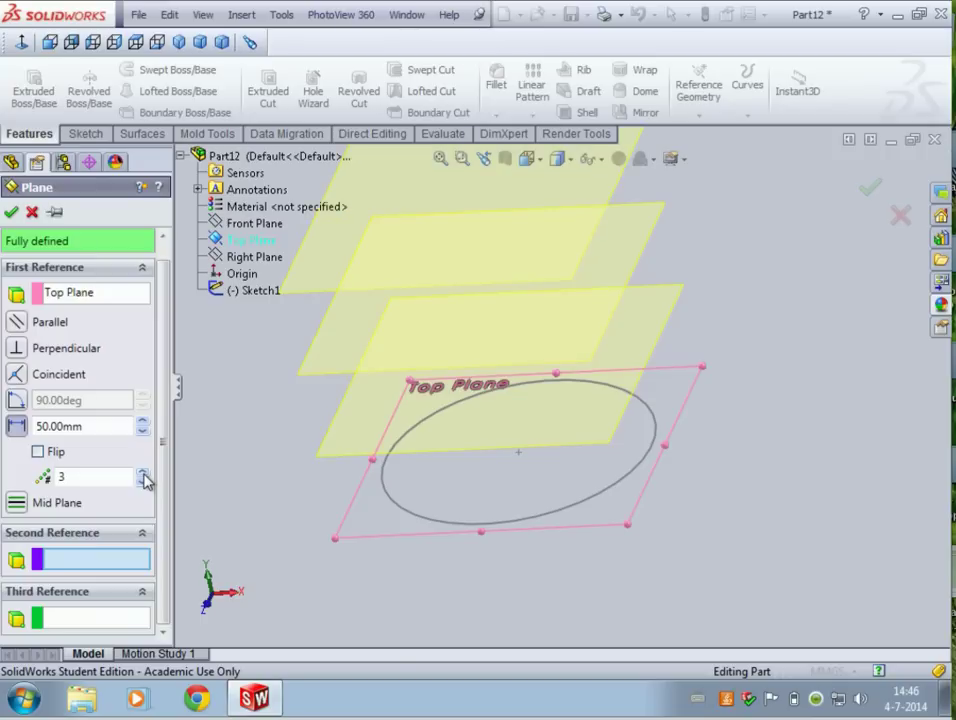
{"action": "left_click", "coordinate": [143, 476]}
{"action": "scroll", "coordinate": [722, 474], "scroll_direction": "up", "scroll_amount": 5}
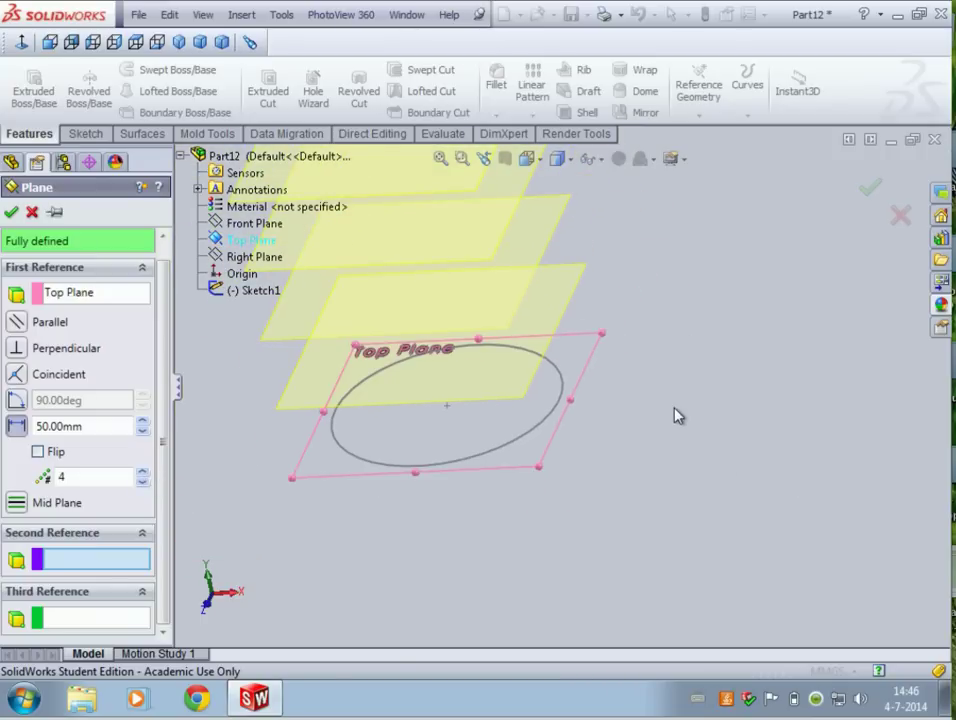
{"action": "middle_click_drag", "start_coordinate": [664, 370], "coordinate": [654, 339]}
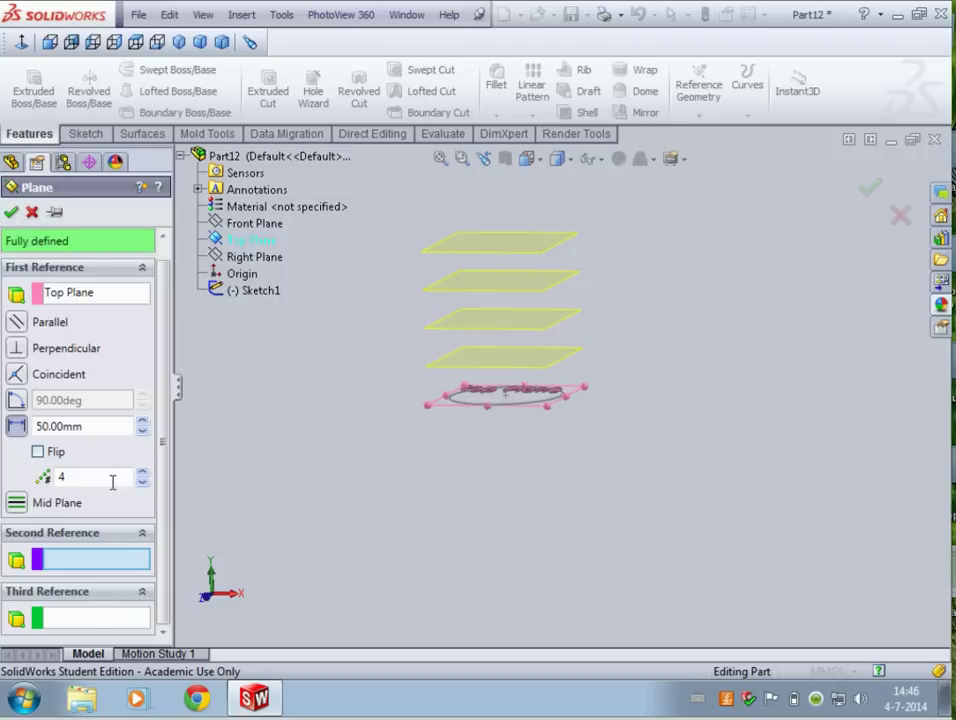
{"action": "left_click", "coordinate": [143, 472]}
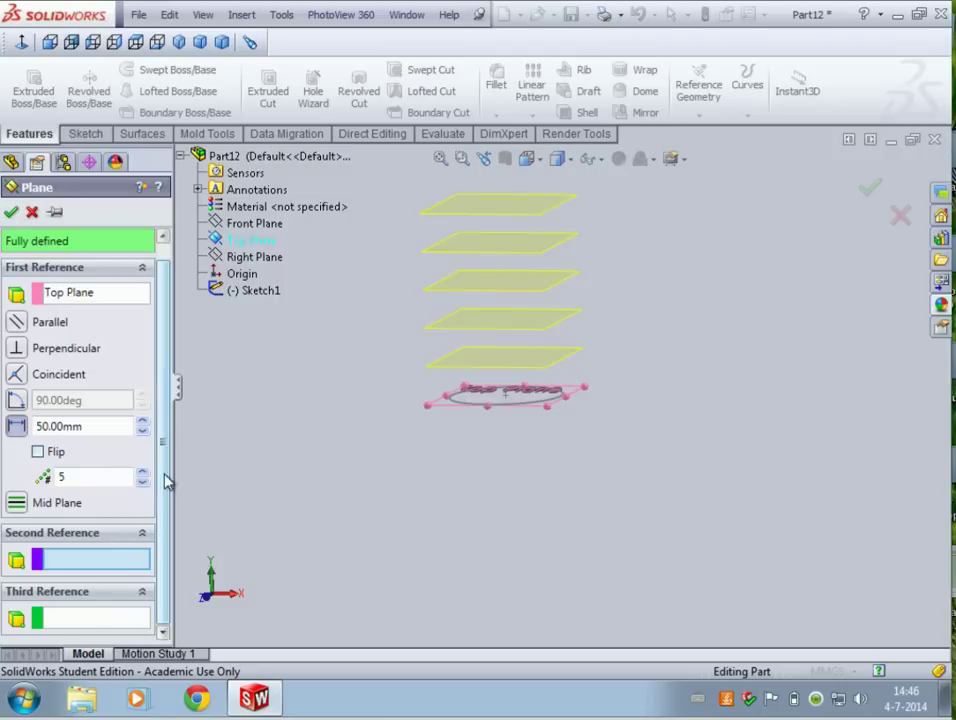
- Confirm the five planes and select the first offset plane
{"action": "left_click", "coordinate": [12, 214]}
{"action": "middle_click_drag", "start_coordinate": [636, 278], "coordinate": [622, 378]}
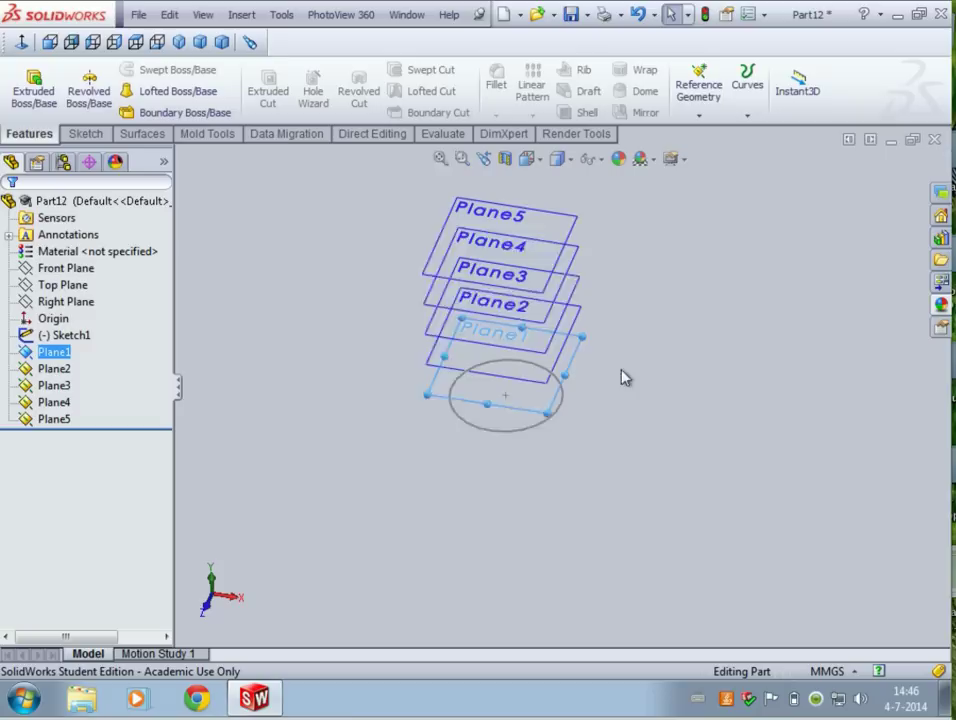
{"action": "scroll", "coordinate": [540, 412], "scroll_direction": "down", "scroll_amount": 4}
{"action": "left_click", "coordinate": [520, 418]}
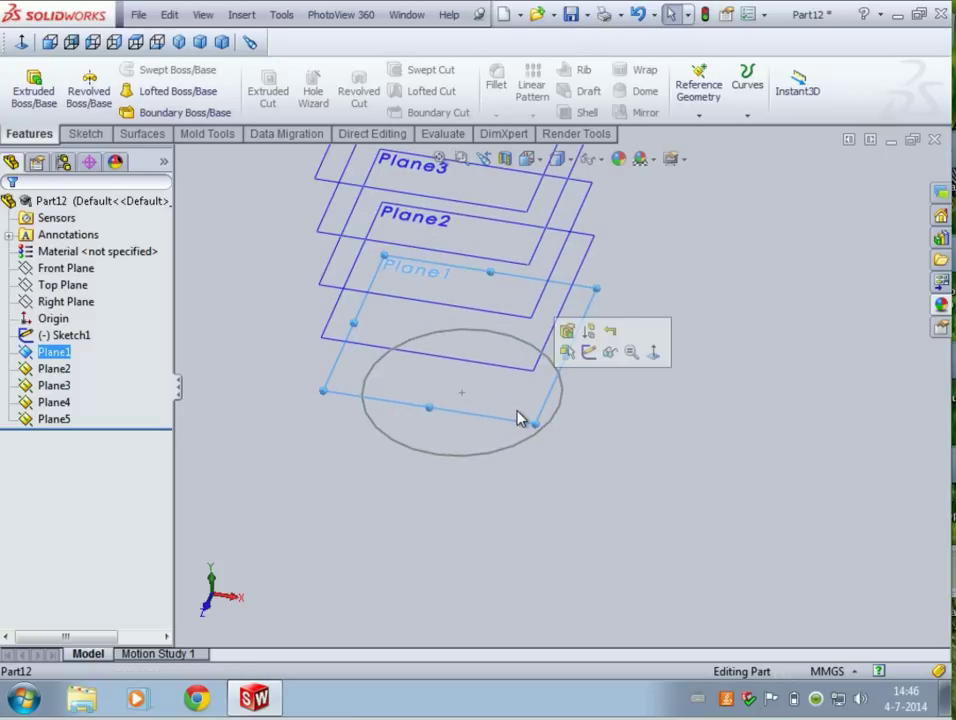
{"action": "left_click", "coordinate": [619, 423]}
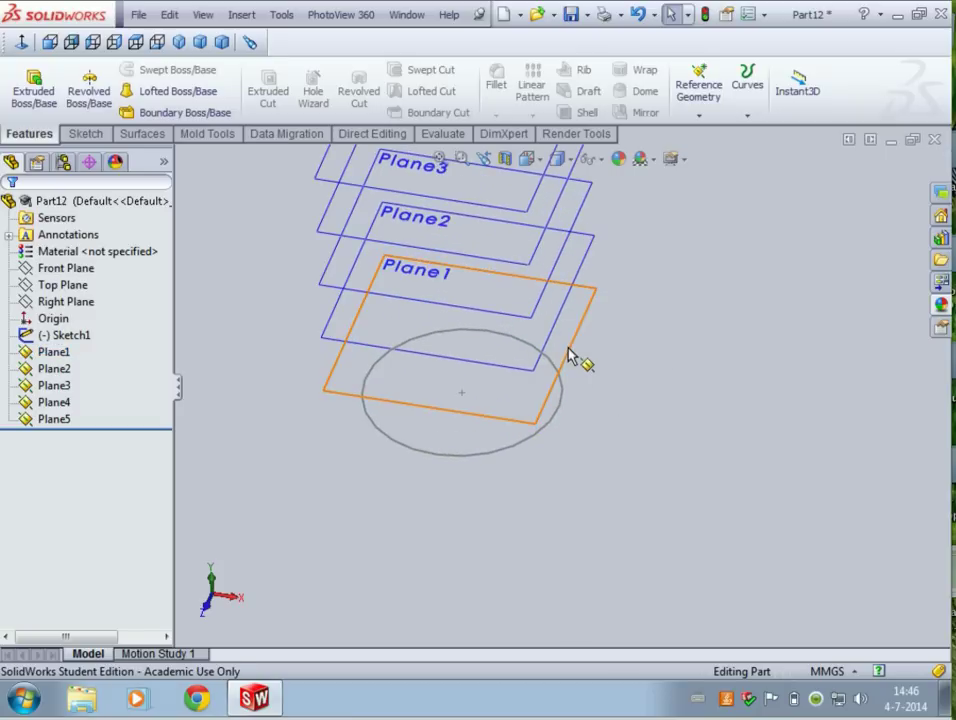
{"action": "left_click", "coordinate": [567, 356]}
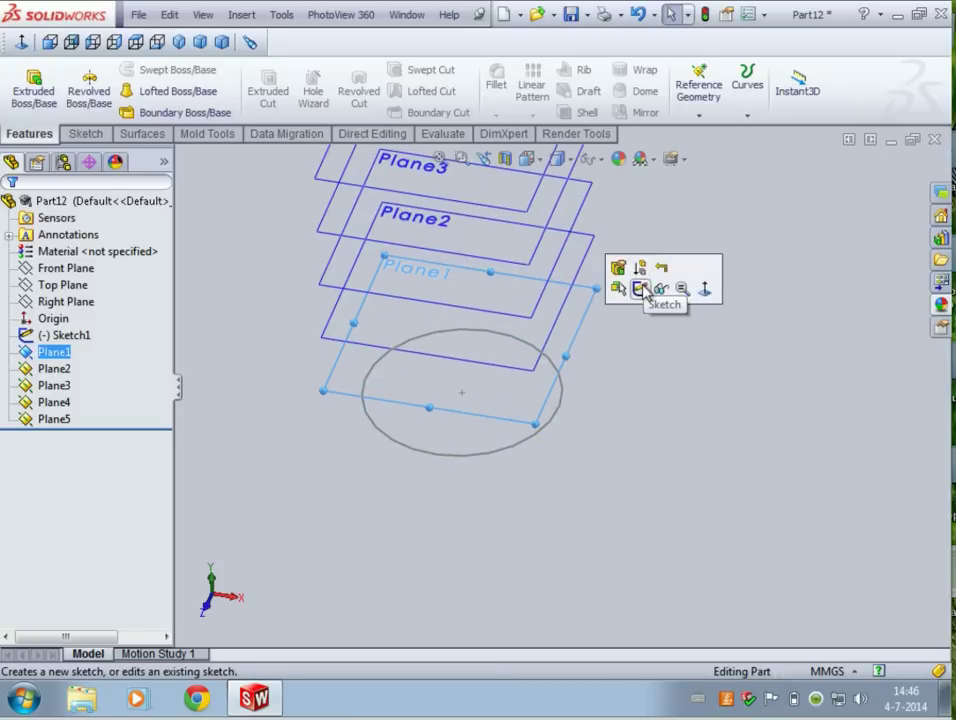
- Start a sketch on that plane and view it Normal To
{"action": "left_click", "coordinate": [641, 289]}
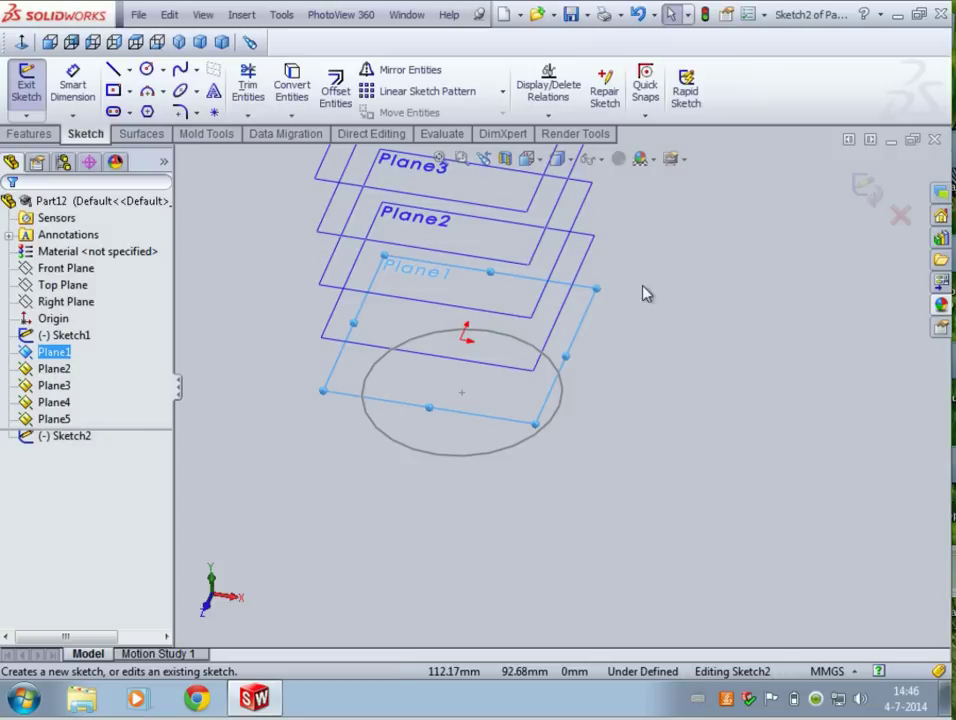
{"action": "left_click", "coordinate": [569, 160]}
{"action": "left_click", "coordinate": [528, 159]}
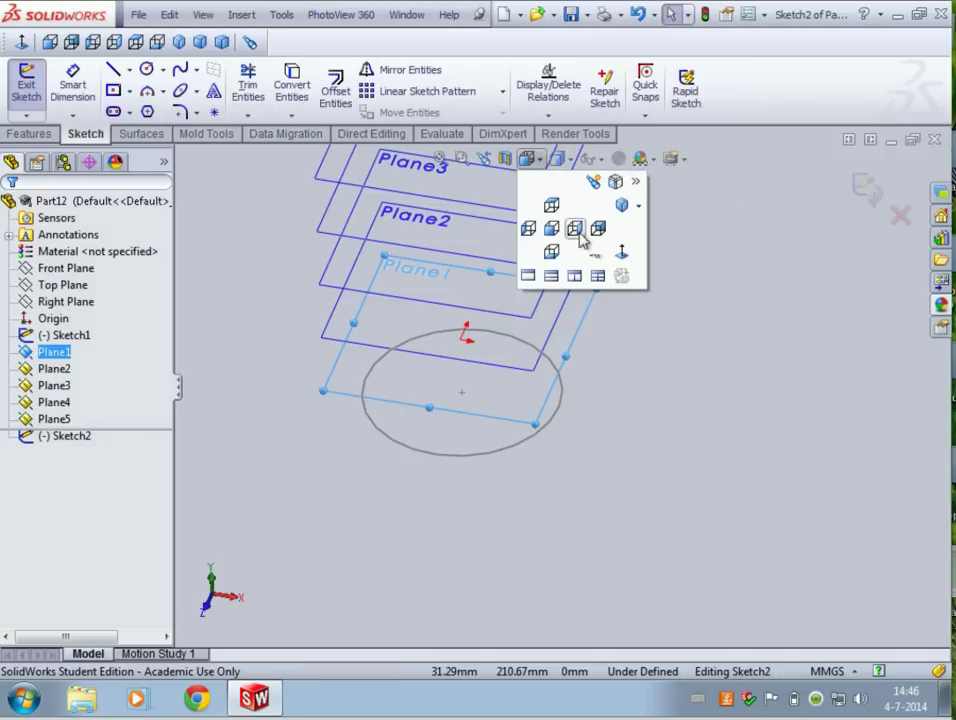
{"action": "left_click", "coordinate": [622, 253]}
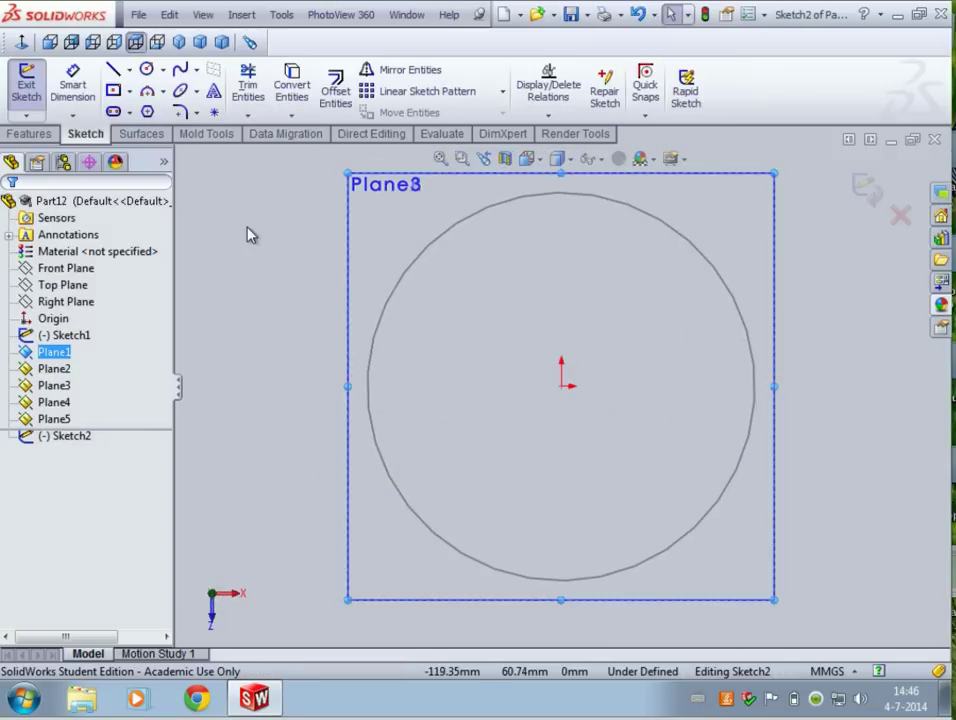
- Draw a tilted ellipse centred on the origin and exit Sketch2
{"action": "left_click", "coordinate": [184, 91]}
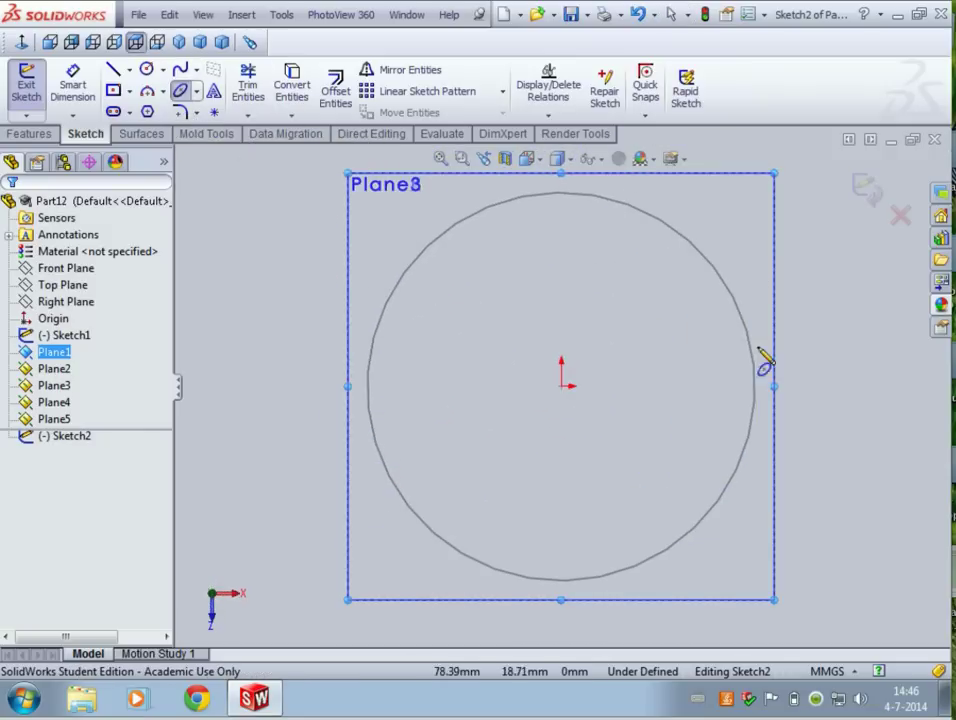
{"action": "left_click", "coordinate": [561, 386]}
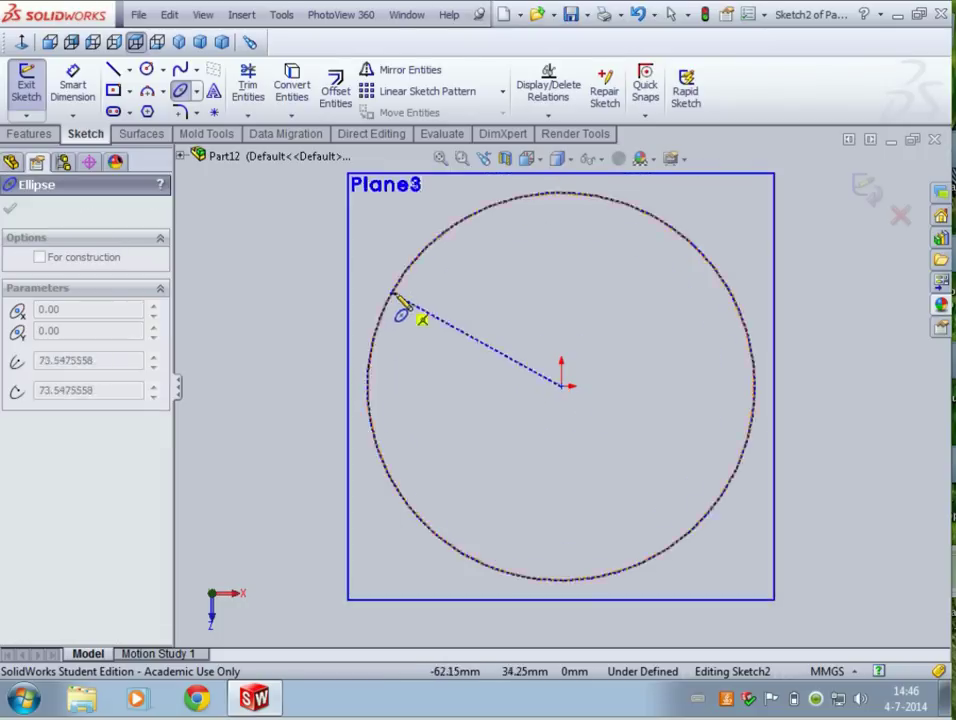
{"action": "left_click", "coordinate": [317, 273]}
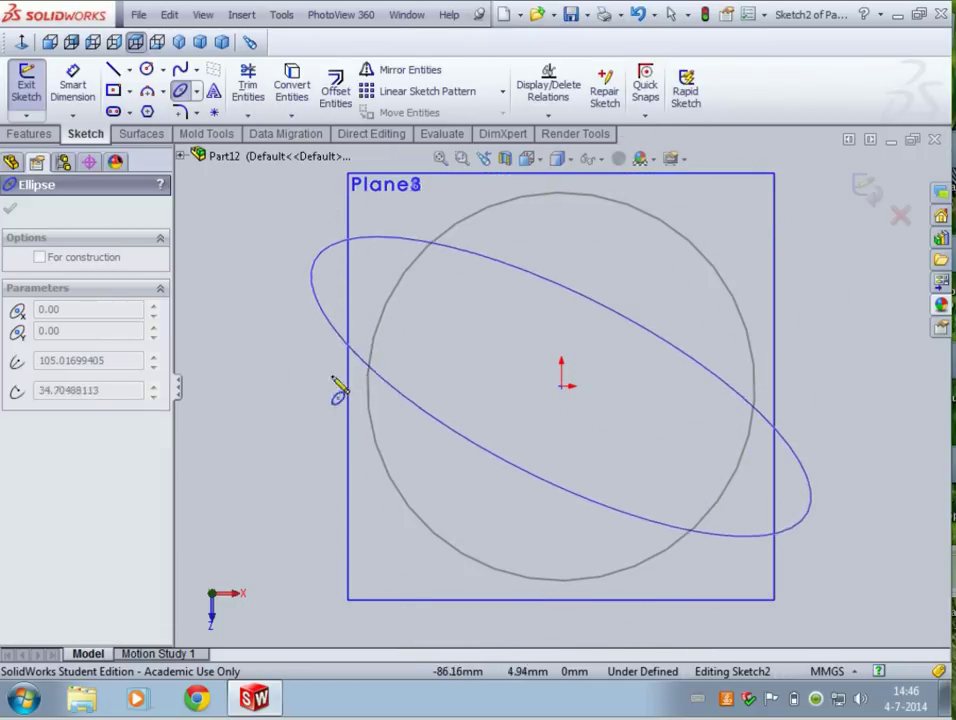
{"action": "left_click", "coordinate": [300, 410]}
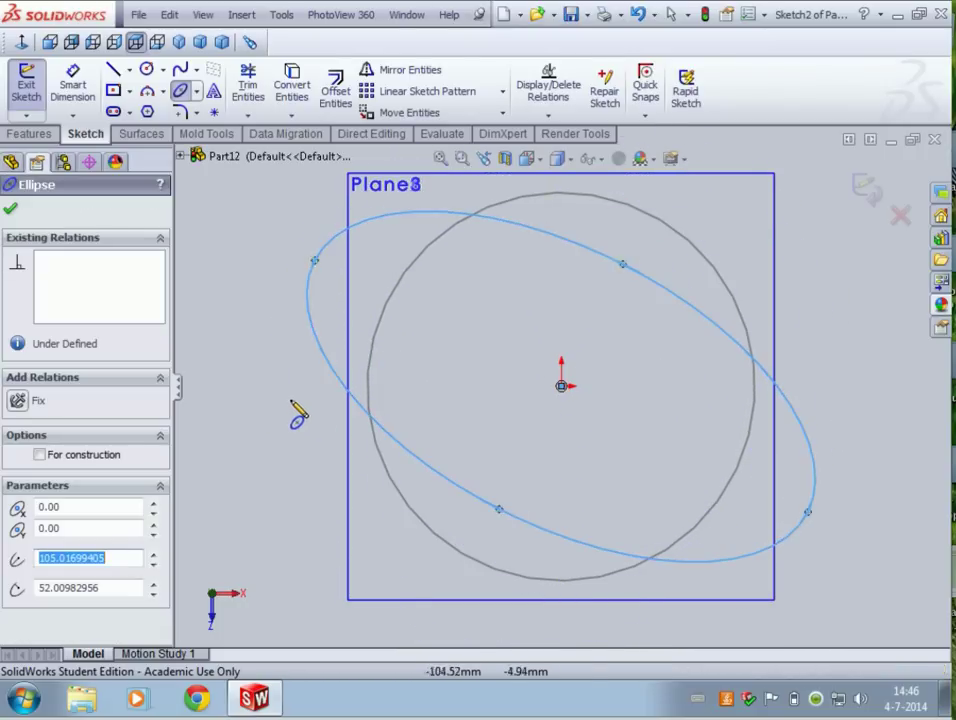
{"action": "key", "text": "Escape"}
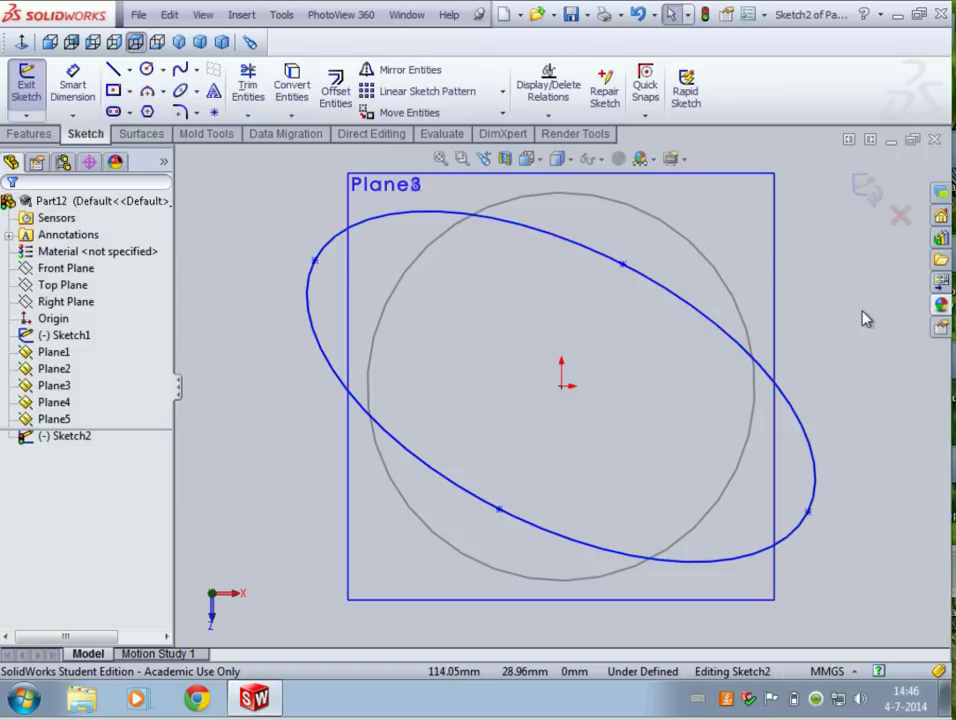
{"action": "middle_click_drag", "start_coordinate": [864, 318], "coordinate": [817, 265]}
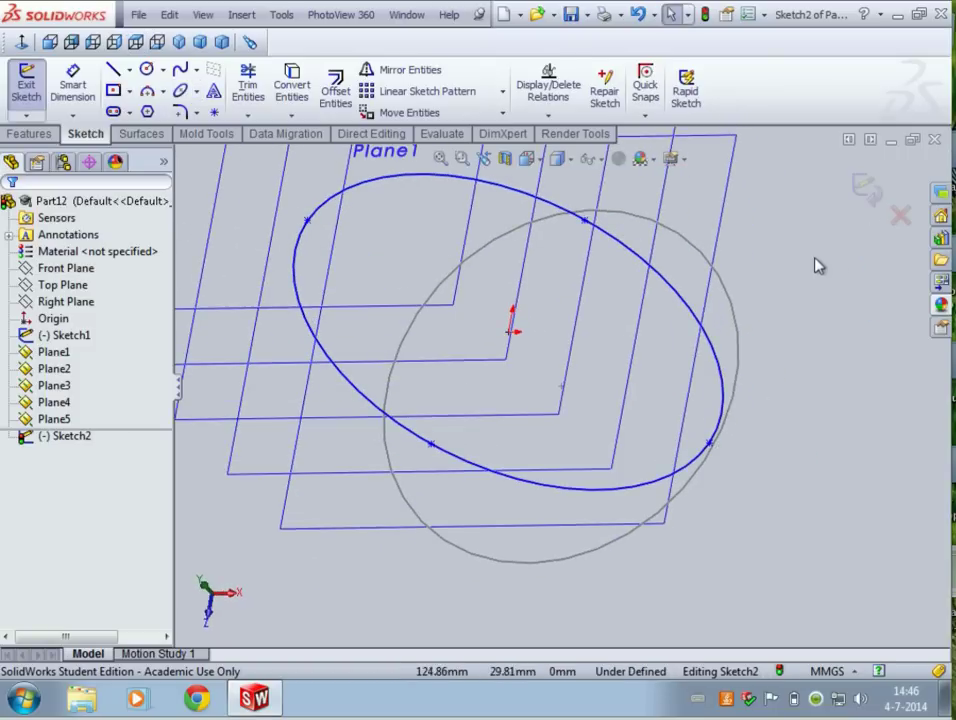
{"action": "left_click", "coordinate": [866, 190]}
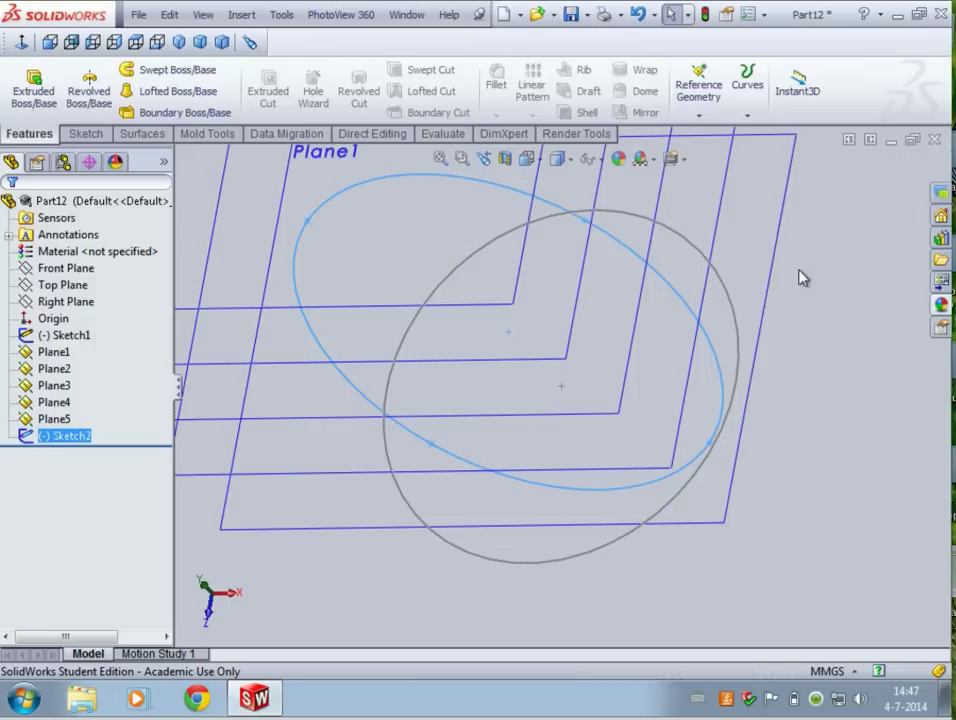
- Open a new sketch on Plane2 and view it Normal To
{"action": "left_click", "coordinate": [703, 309]}
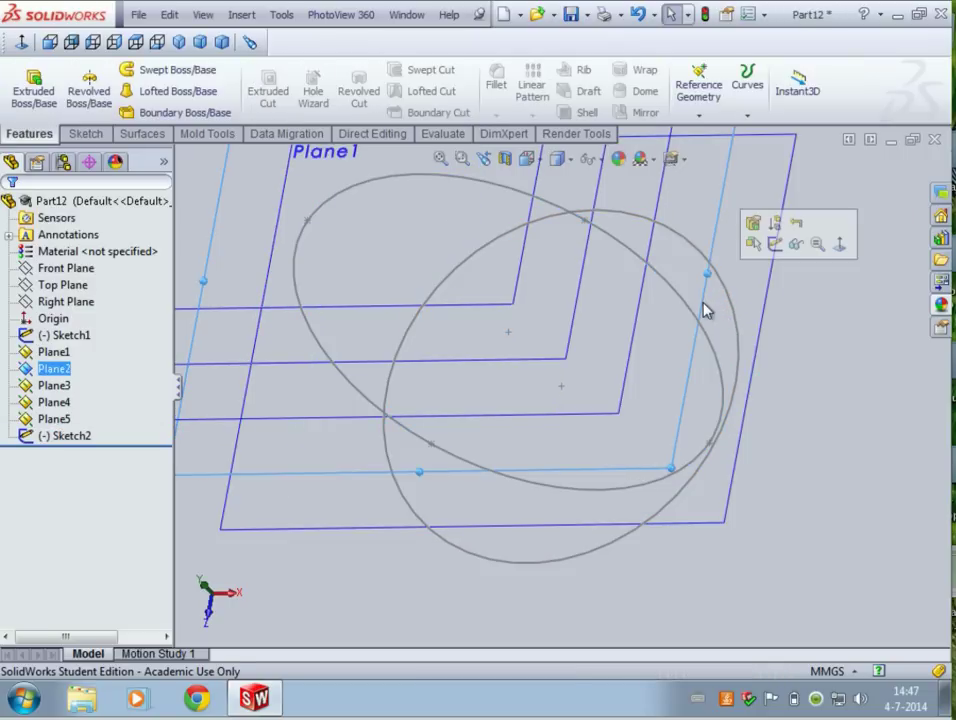
{"action": "left_click", "coordinate": [775, 245]}
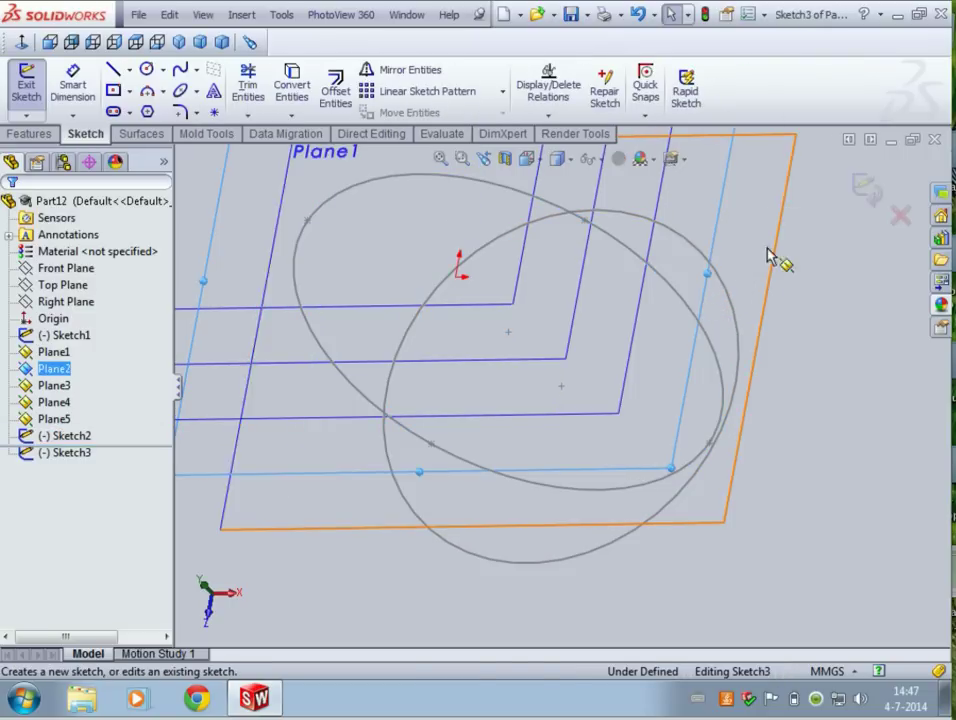
{"action": "left_click", "coordinate": [184, 93]}
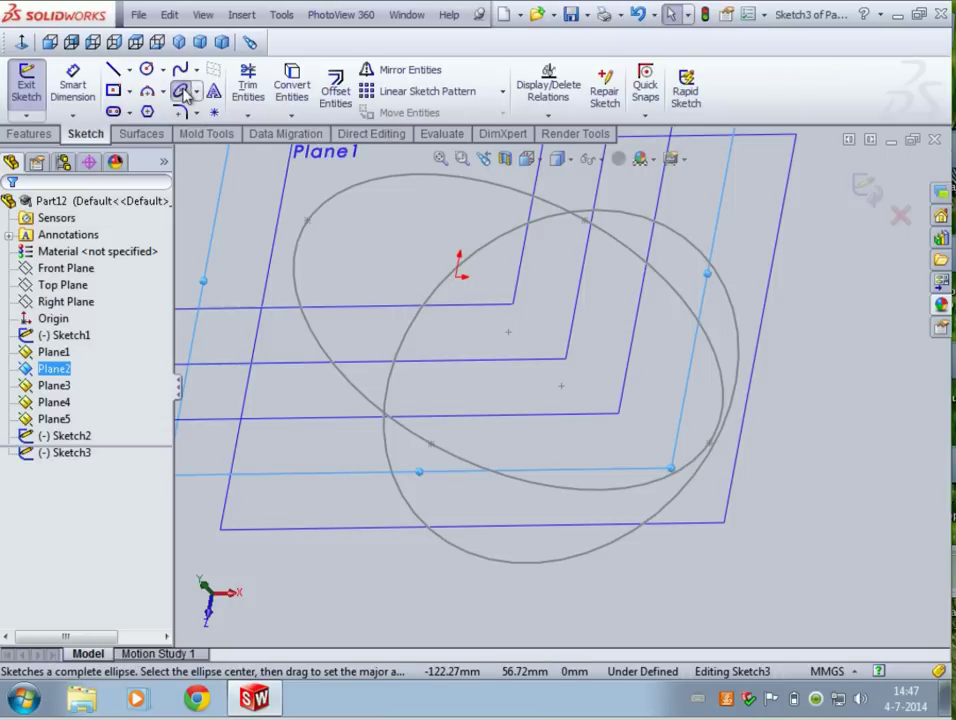
{"action": "left_click", "coordinate": [566, 160]}
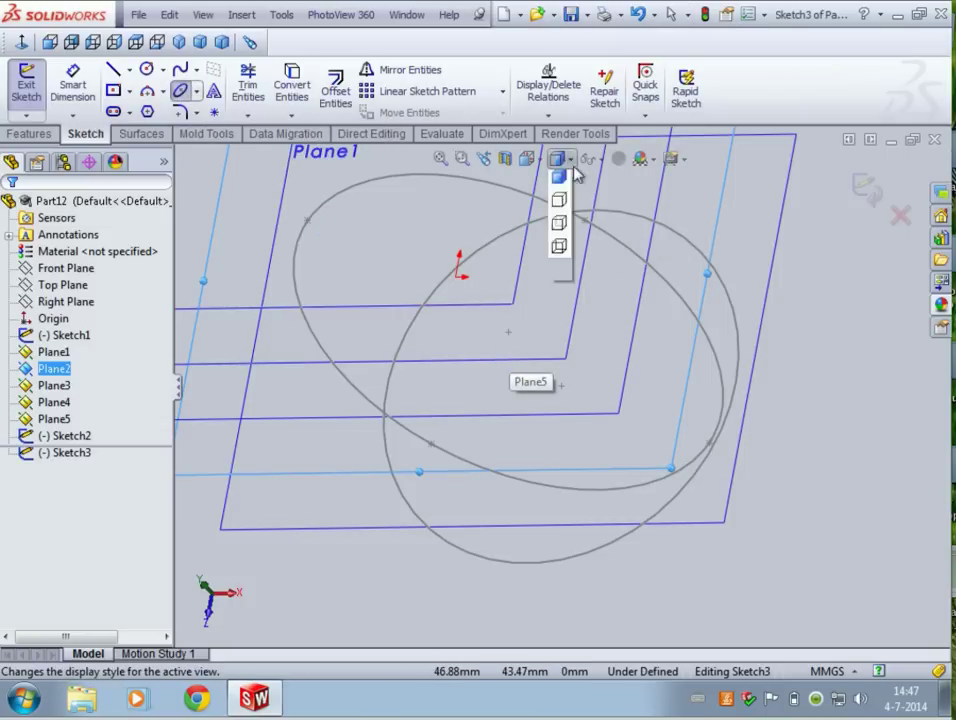
{"action": "left_click", "coordinate": [529, 160]}
{"action": "left_click", "coordinate": [620, 250]}
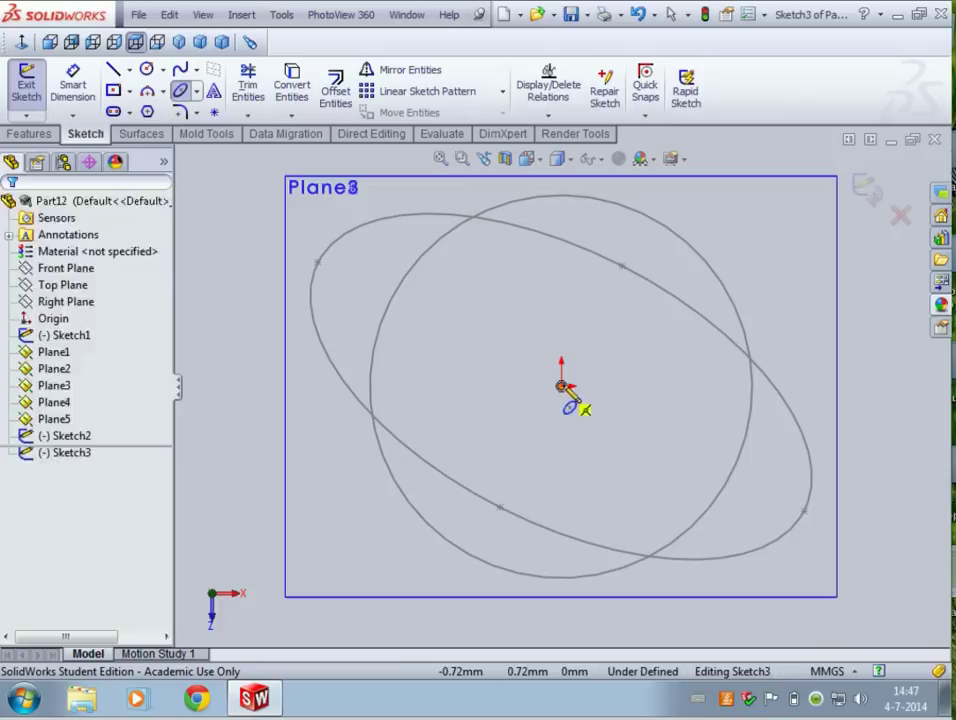
- Draw an origin-centred ellipse tilted opposite to the first one
{"action": "left_click", "coordinate": [562, 386]}
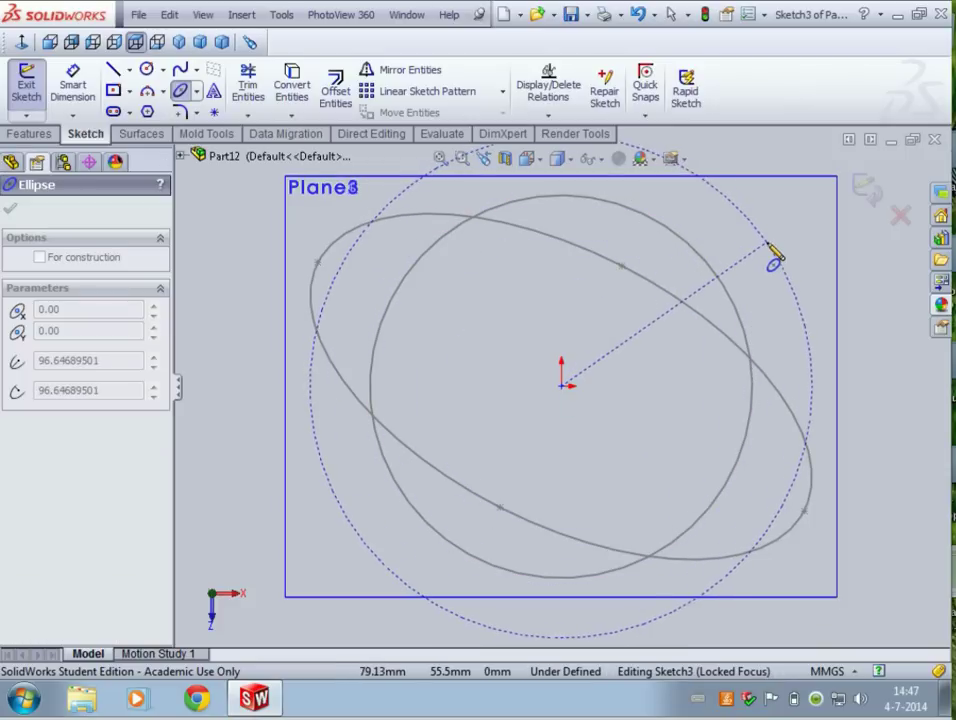
{"action": "left_click", "coordinate": [770, 250]}
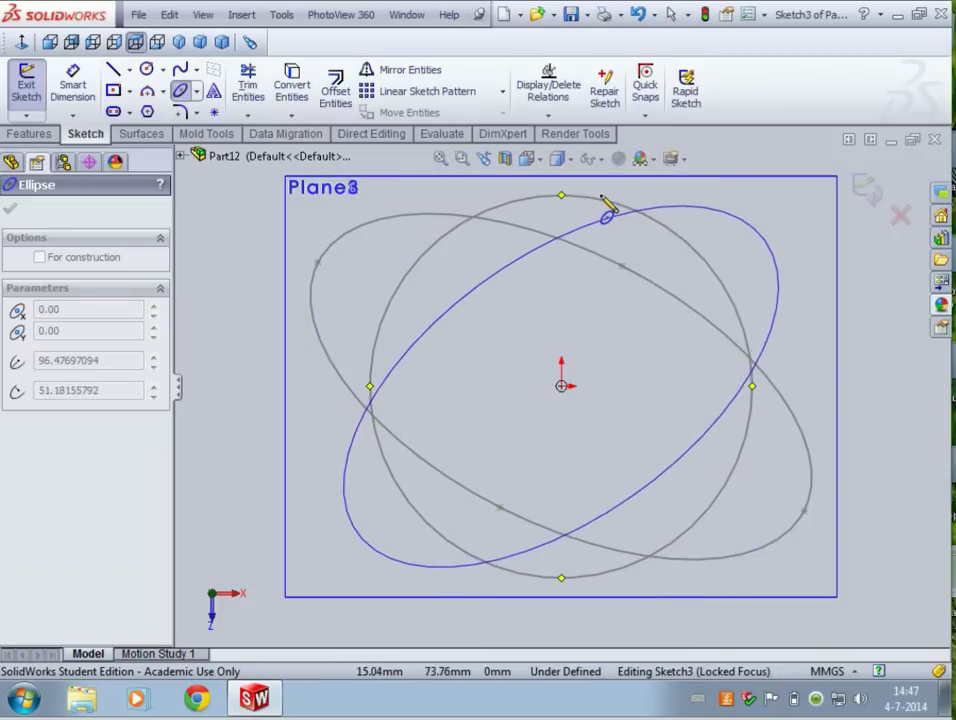
{"action": "left_click", "coordinate": [577, 230]}
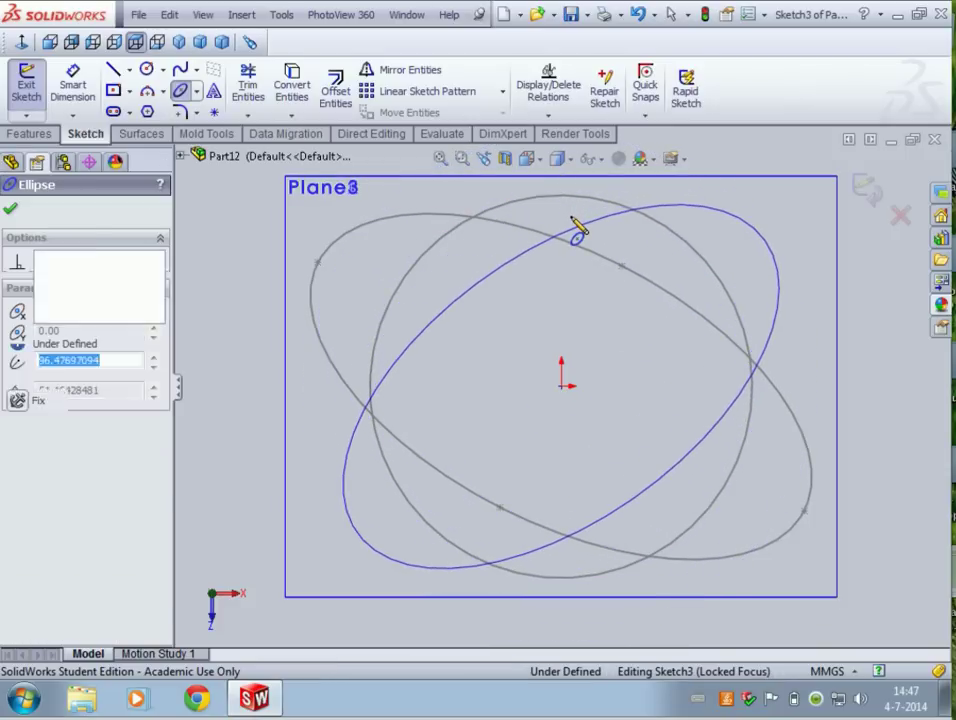
{"action": "key", "text": "Escape"}
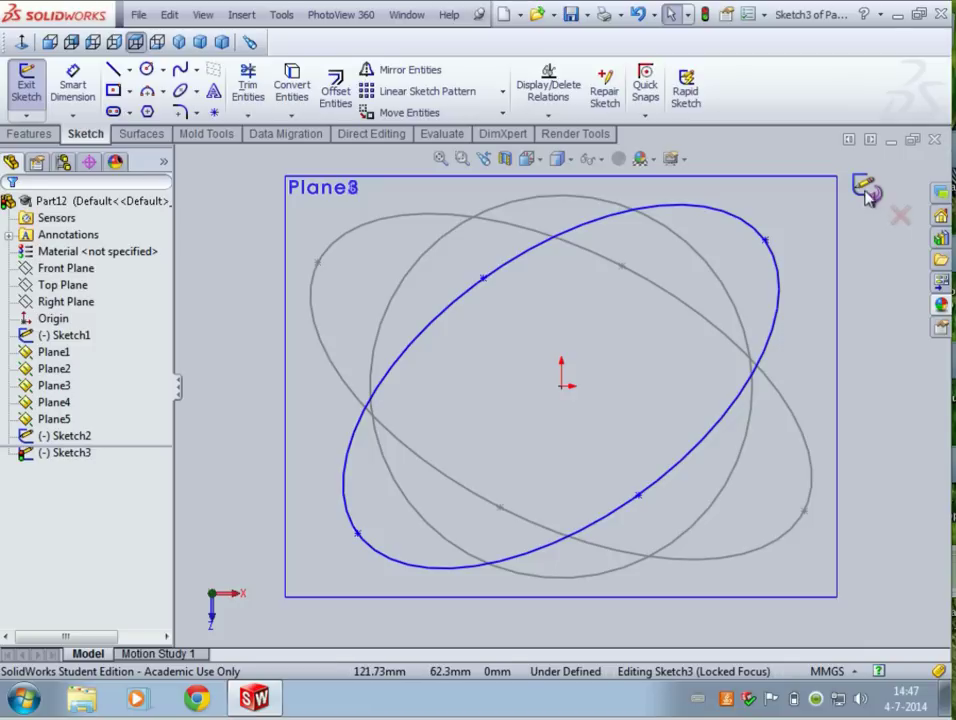
- Close Sketch3 and open a new sketch on Plane3, viewed Normal To
{"action": "left_click", "coordinate": [868, 192]}
{"action": "mouse_move", "coordinate": [862, 423]}
{"action": "middle_mouse_down"}
{"action": "mouse_move", "coordinate": [853, 358]}
{"action": "mouse_move", "coordinate": [815, 316]}
{"action": "mouse_move", "coordinate": [793, 362]}
{"action": "mouse_move", "coordinate": [725, 282]}
{"action": "mouse_move", "coordinate": [702, 292]}
{"action": "middle_mouse_up"}
{"action": "scroll", "coordinate": [795, 365], "scroll_direction": "up", "scroll_amount": 3}
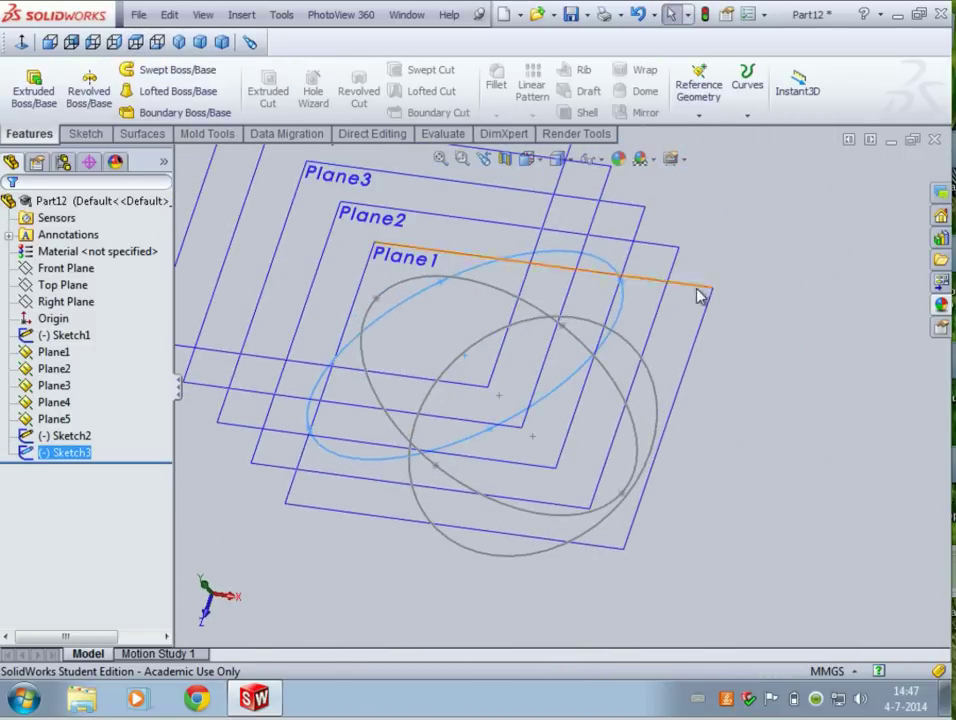
{"action": "scroll", "coordinate": [614, 228], "scroll_direction": "down", "scroll_amount": 1}
{"action": "left_click", "coordinate": [614, 228]}
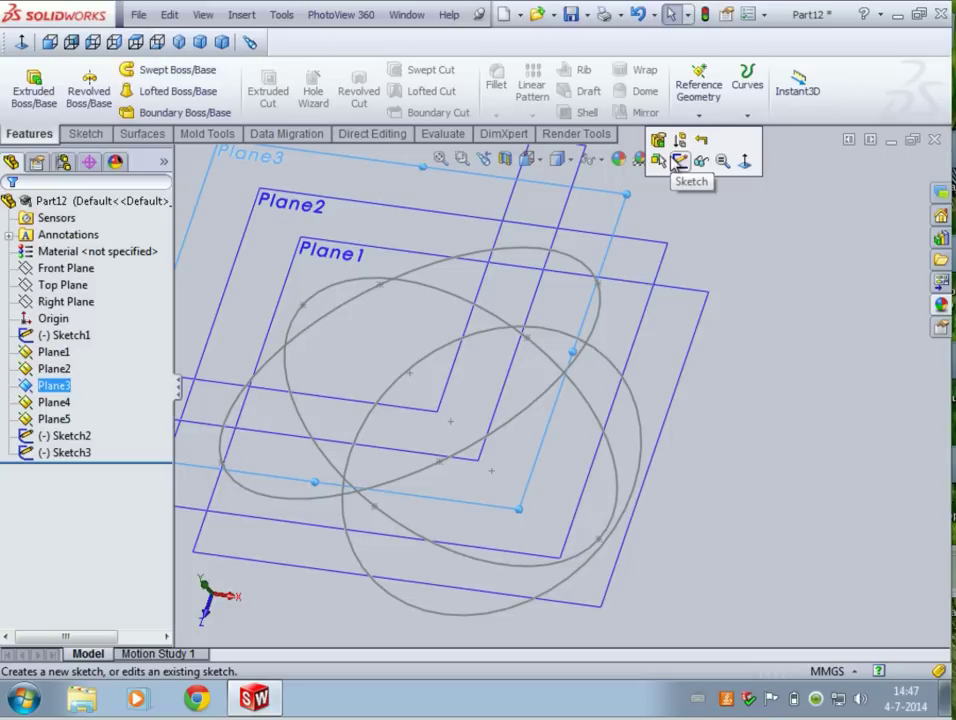
{"action": "left_click", "coordinate": [679, 164]}
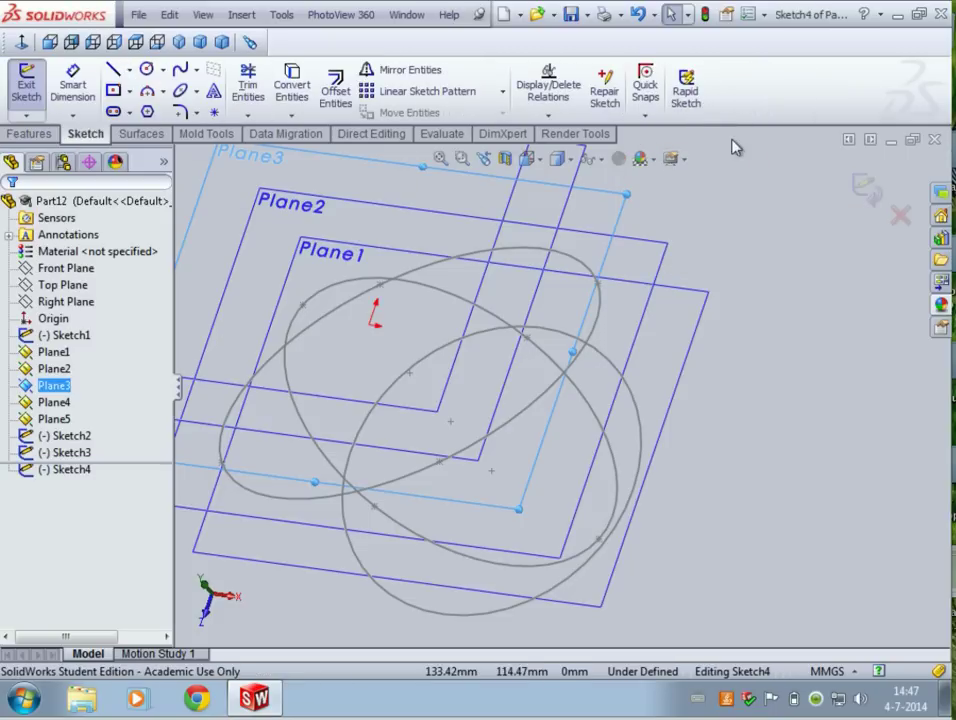
{"action": "left_click", "coordinate": [573, 161]}
{"action": "left_click", "coordinate": [527, 159]}
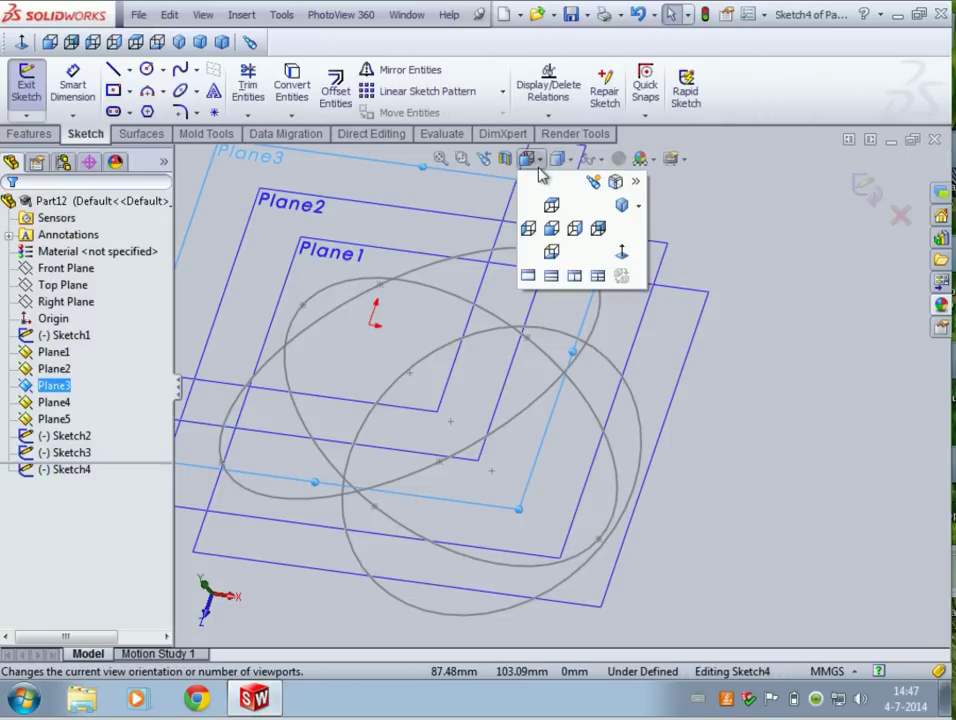
{"action": "left_click", "coordinate": [622, 254]}
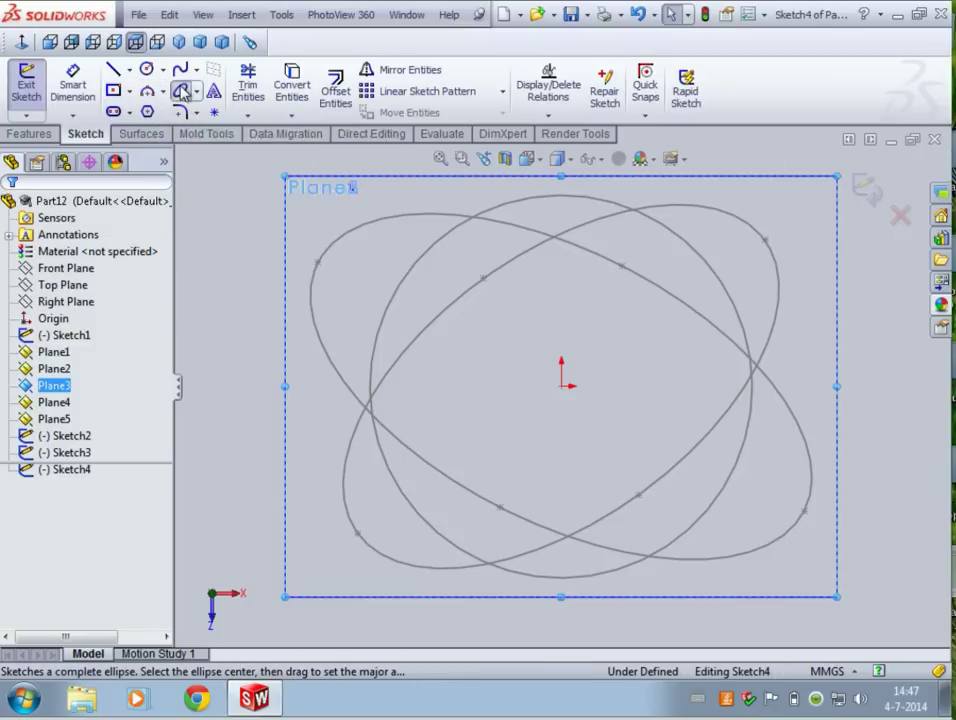
- Draw an origin-centred ellipse with a vertical 64.11 major axis and close Sketch4
{"action": "left_click", "coordinate": [180, 90]}
{"action": "left_click", "coordinate": [563, 385]}
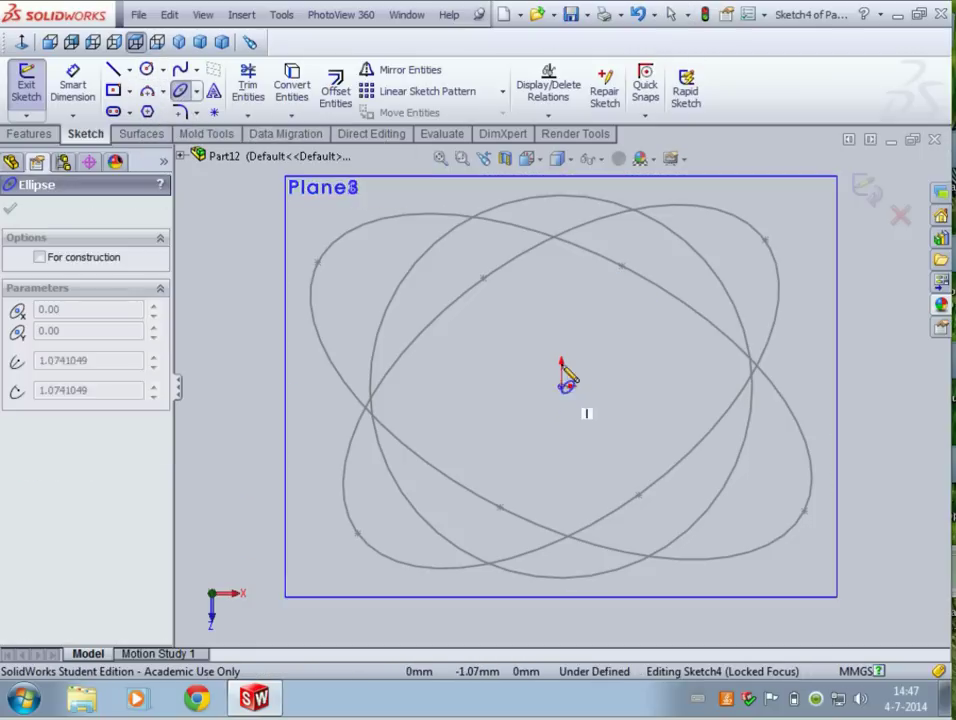
{"action": "left_click", "coordinate": [539, 227]}
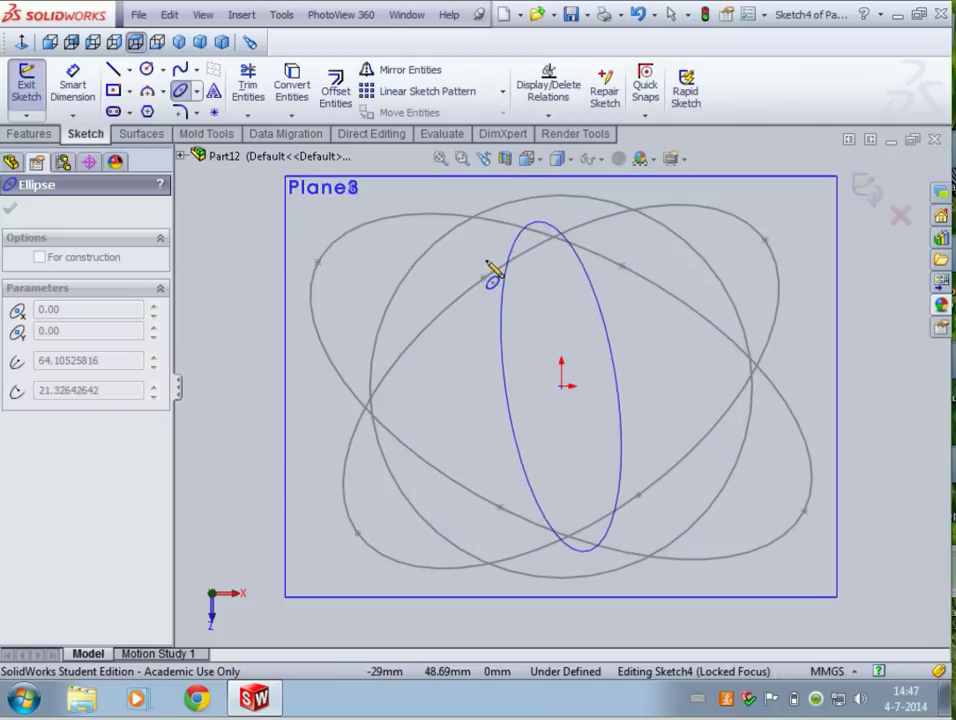
{"action": "left_click", "coordinate": [413, 290]}
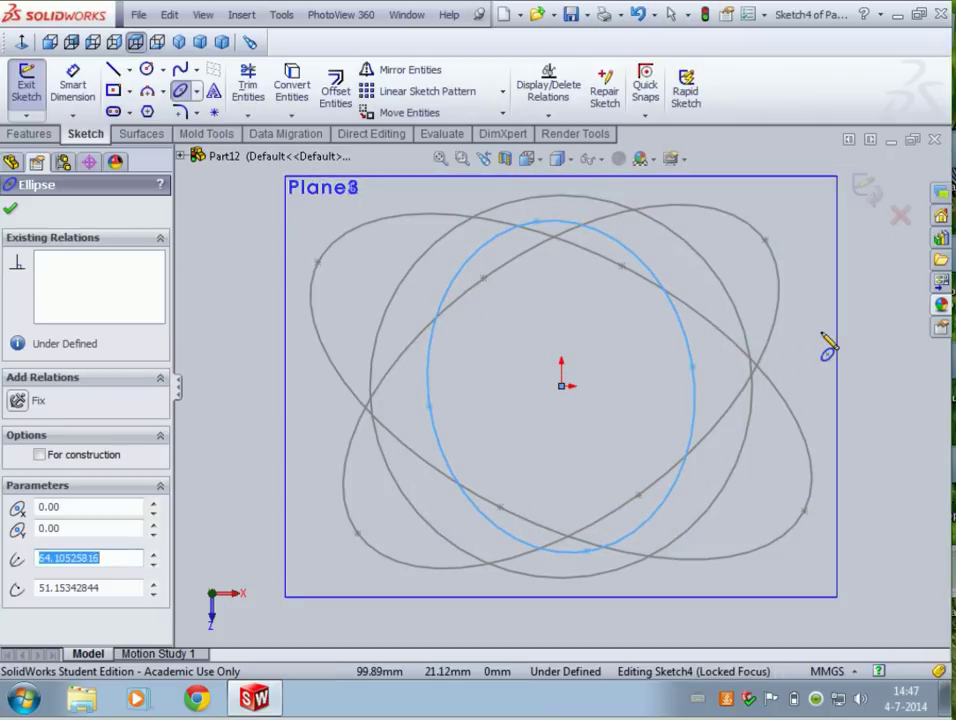
{"action": "key", "text": "Escape"}
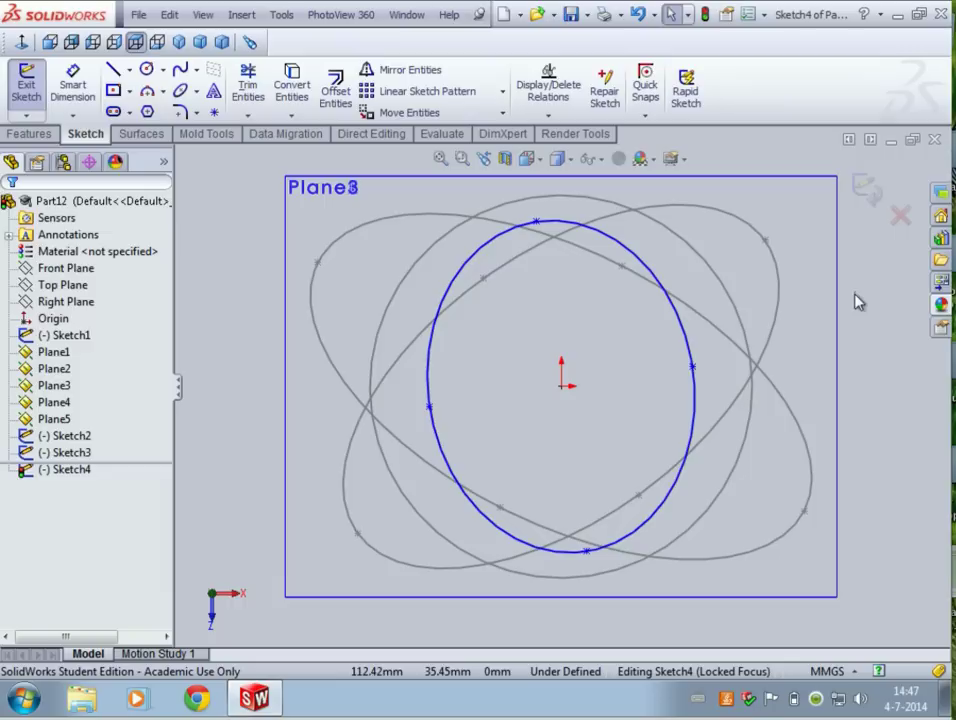
{"action": "left_click", "coordinate": [866, 190]}
{"action": "scroll", "coordinate": [866, 374], "scroll_direction": "up", "scroll_amount": 2}
{"action": "mouse_move", "coordinate": [837, 391]}
{"action": "middle_mouse_down"}
{"action": "mouse_move", "coordinate": [826, 340]}
{"action": "mouse_move", "coordinate": [768, 235]}
{"action": "mouse_move", "coordinate": [726, 265]}
{"action": "middle_mouse_up"}
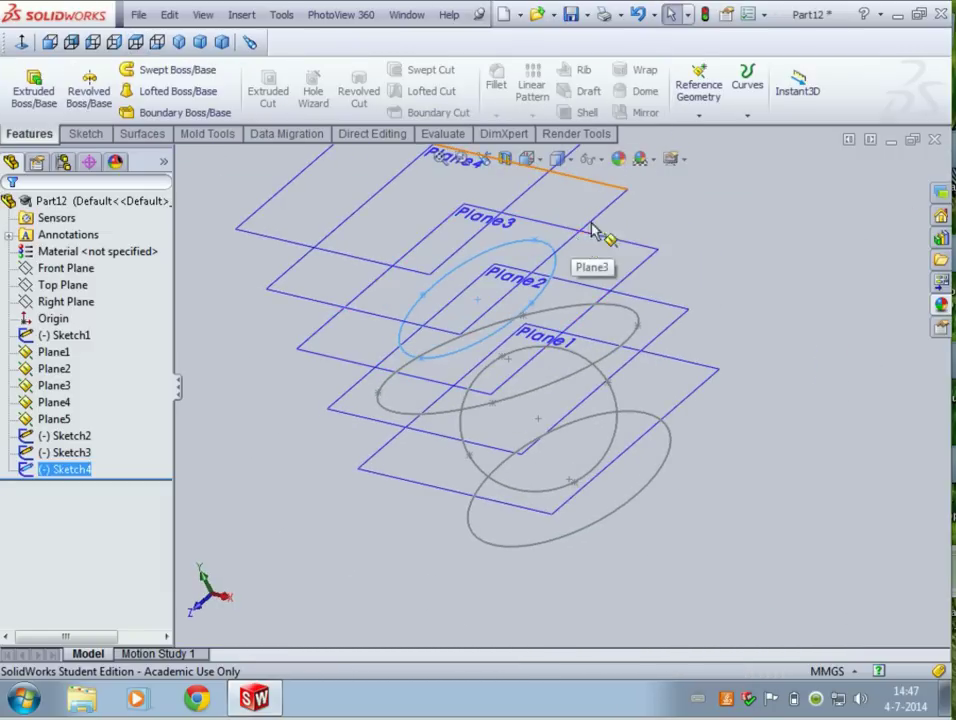
- Open a new sketch on Plane4 and view it Normal To
{"action": "left_click", "coordinate": [619, 207]}
{"action": "left_click", "coordinate": [681, 141]}
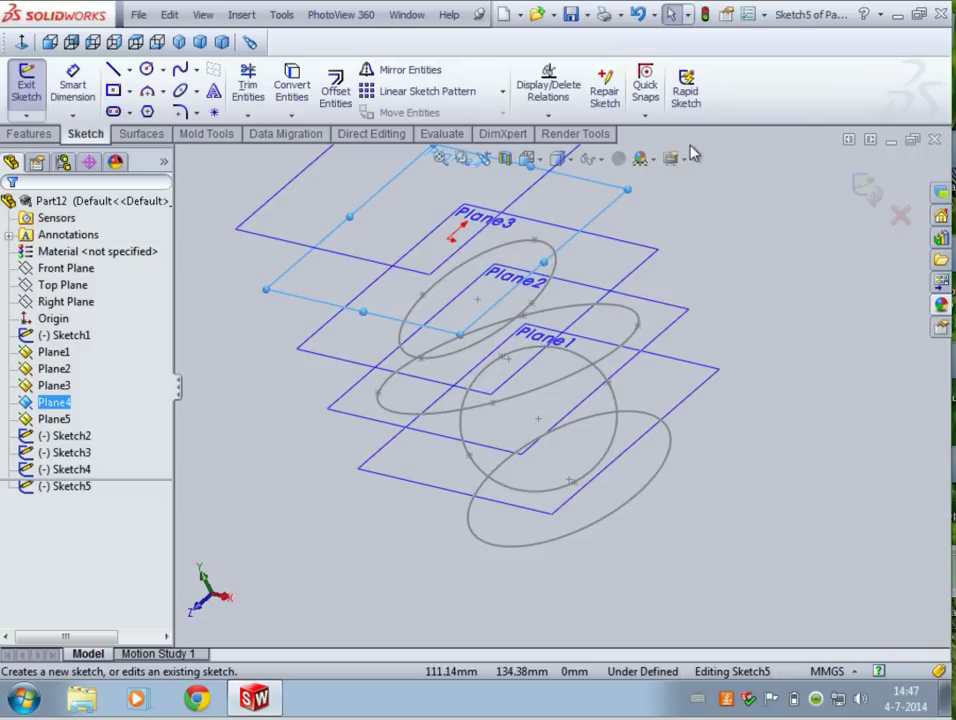
{"action": "left_click", "coordinate": [560, 158]}
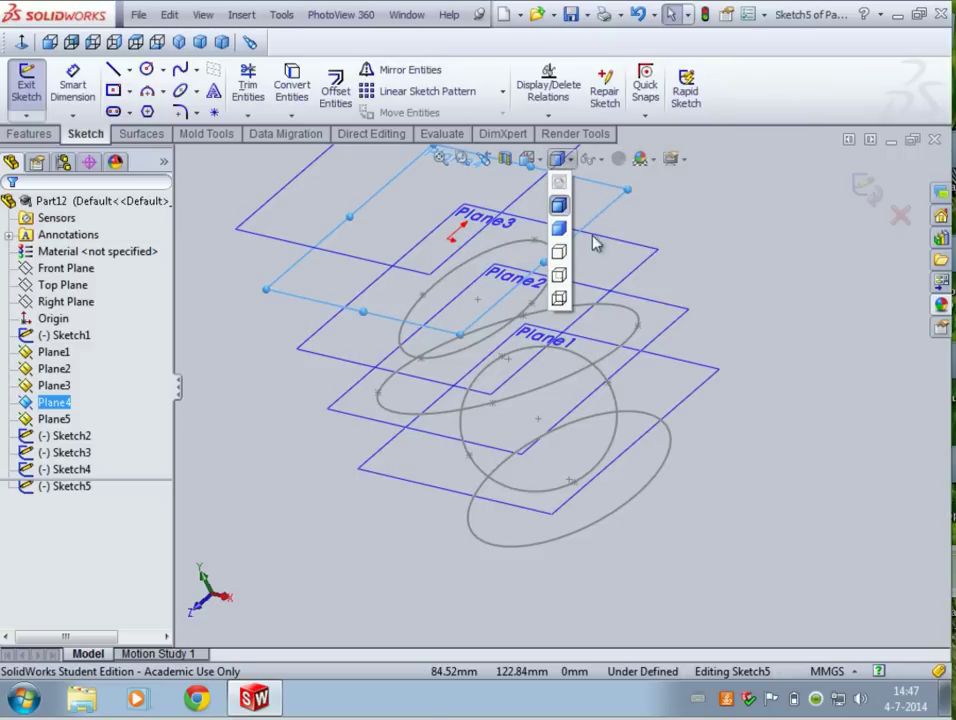
{"action": "left_click", "coordinate": [527, 158]}
{"action": "left_click", "coordinate": [623, 273]}
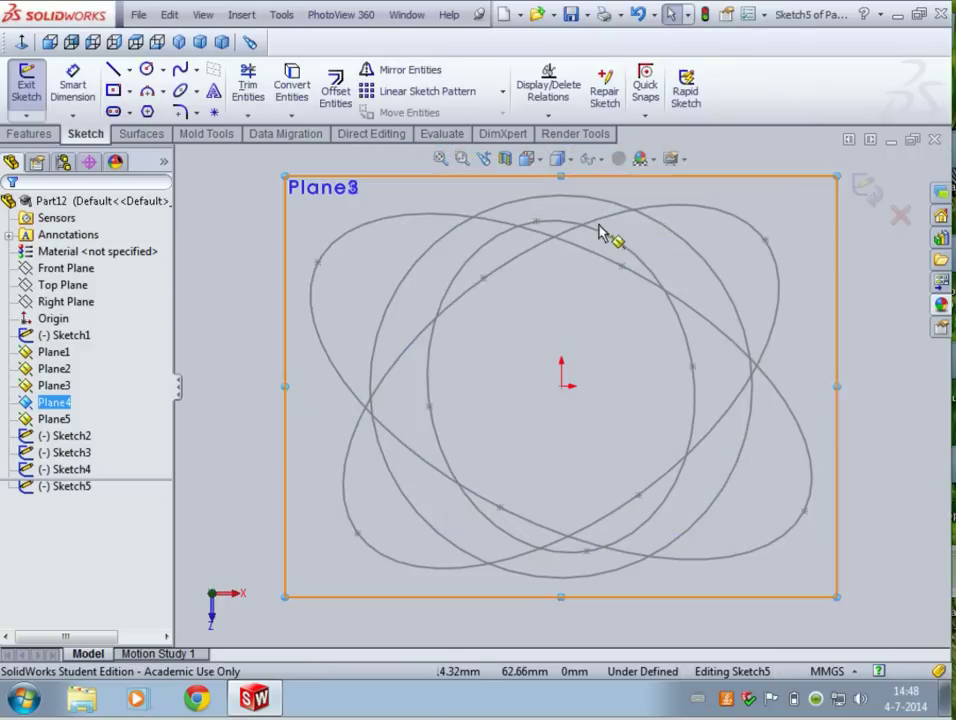
- Draw a steeply tilted origin-centred ellipse with 91.50 and 42.02 axes, then close Sketch5
{"action": "left_click", "coordinate": [181, 93]}
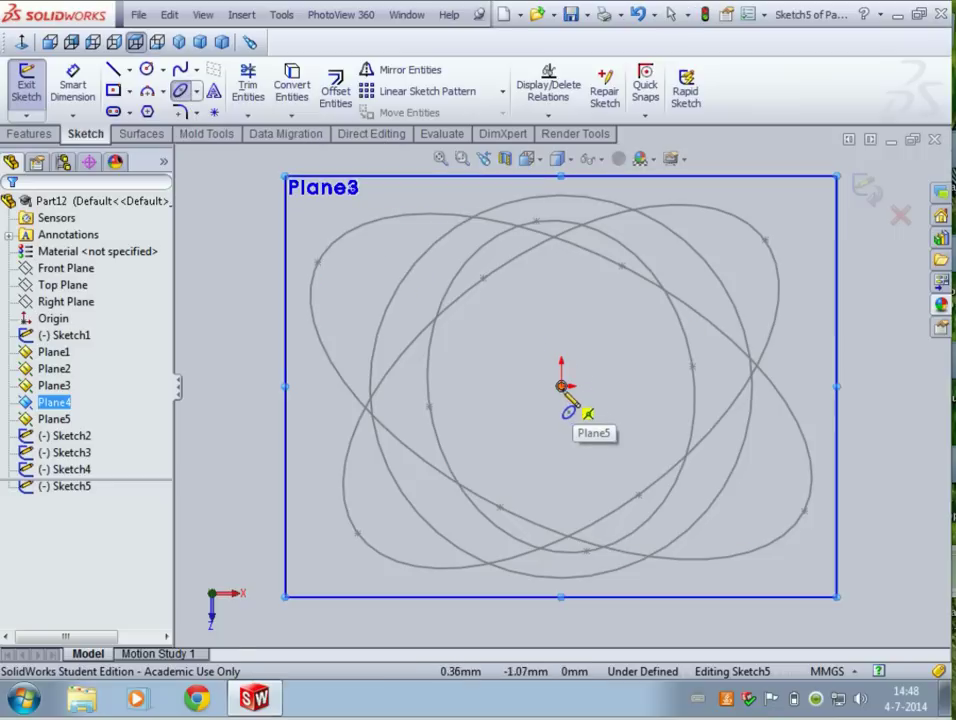
{"action": "left_click", "coordinate": [561, 385]}
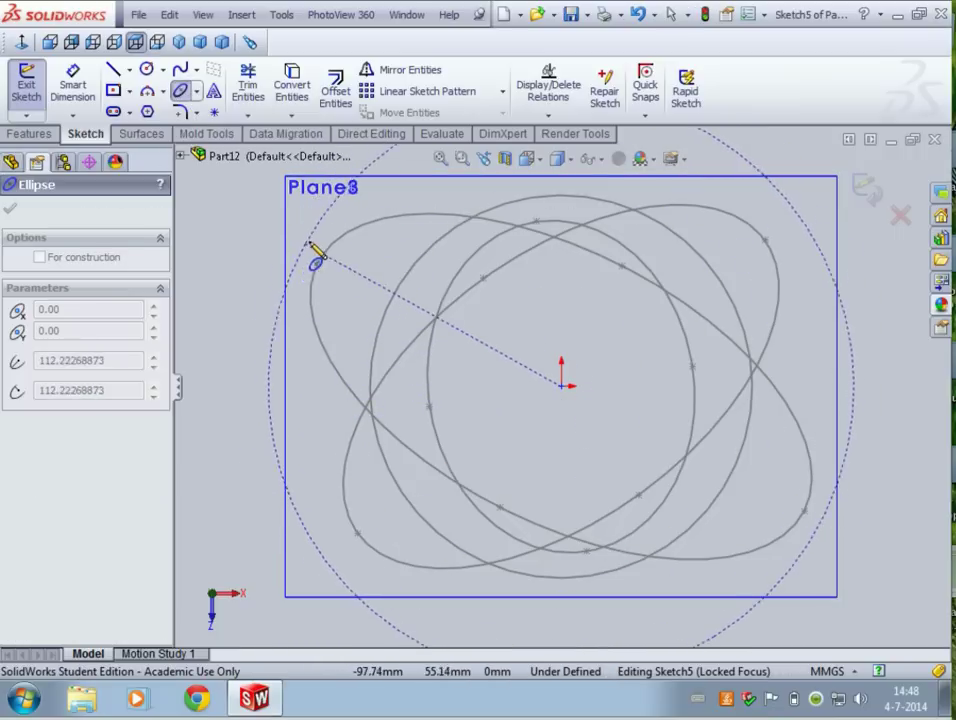
{"action": "left_click", "coordinate": [438, 190]}
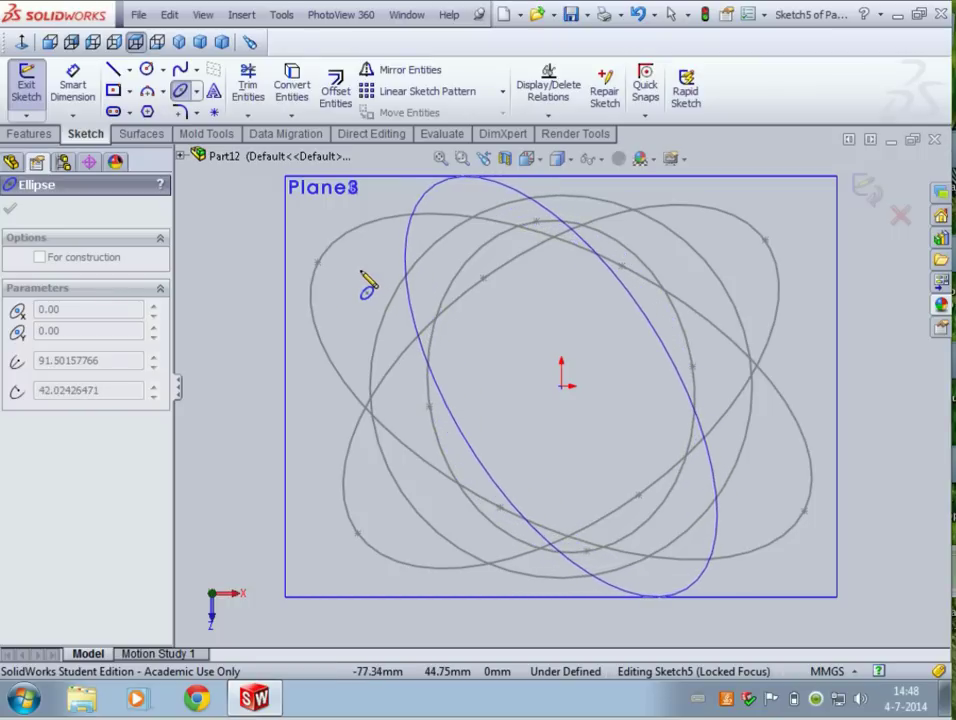
{"action": "left_click", "coordinate": [365, 277]}
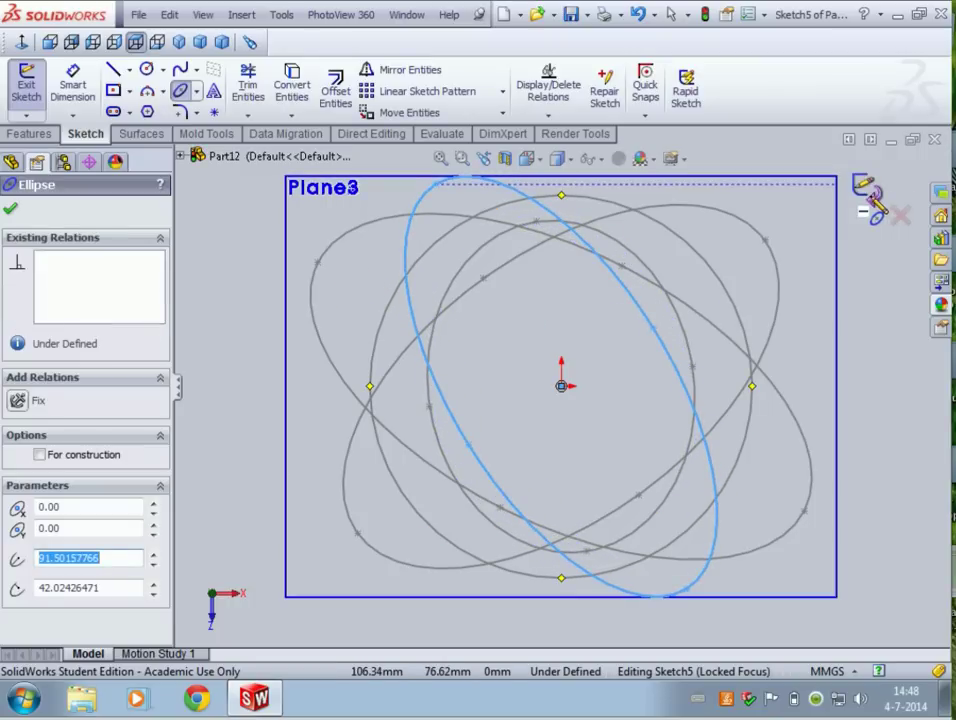
{"action": "left_click", "coordinate": [910, 197]}
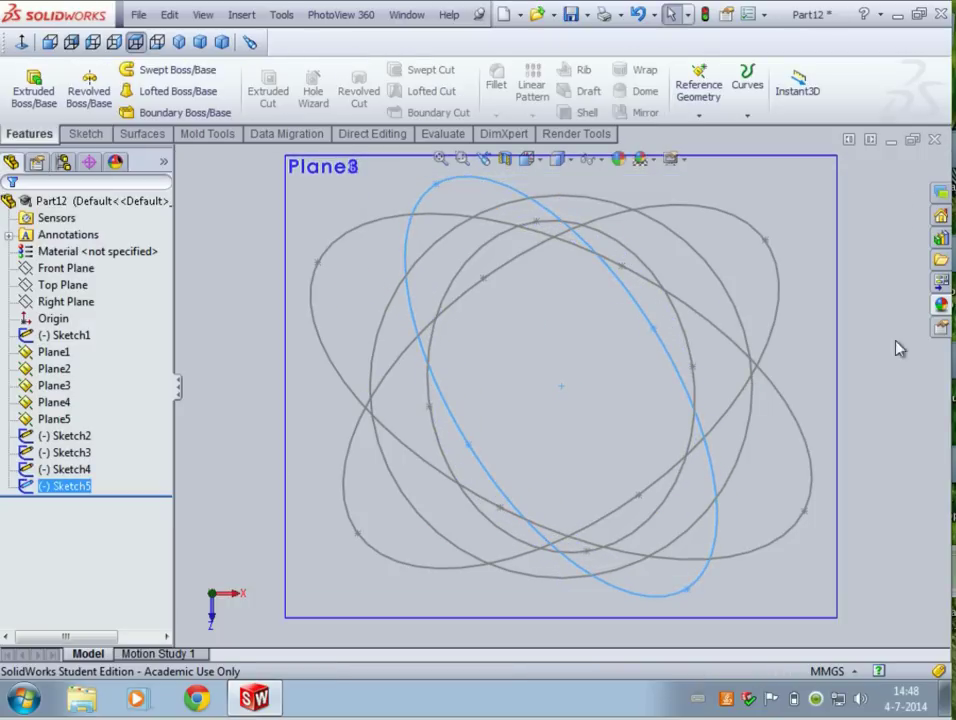
{"action": "left_click", "coordinate": [85, 133]}
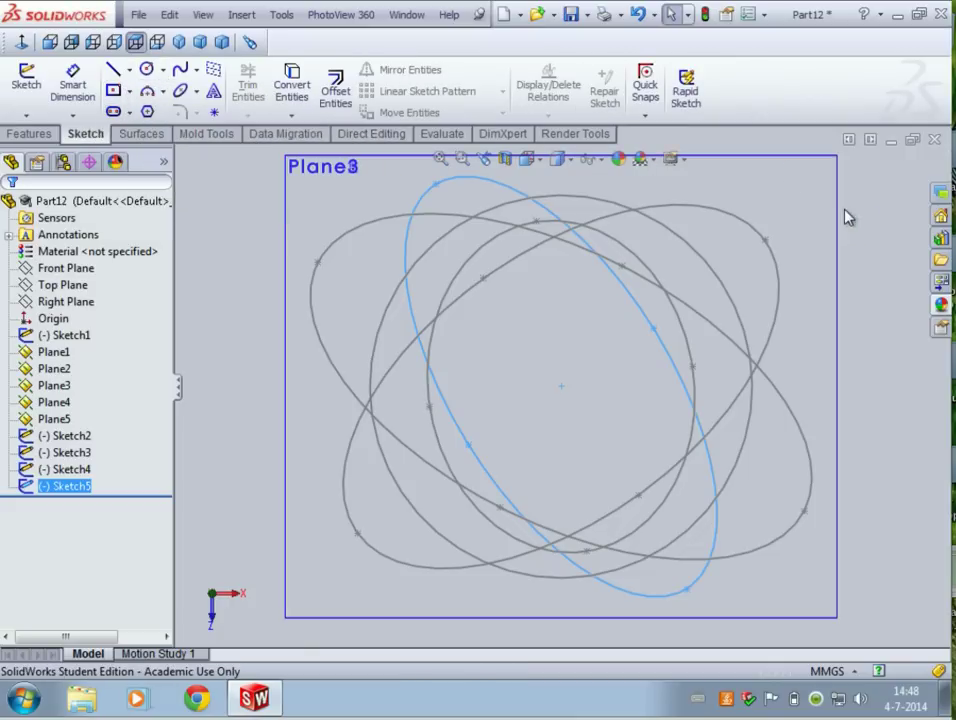
- Open a new sketch on the topmost plane, Plane5, viewed Normal To
{"action": "left_click", "coordinate": [811, 273]}
{"action": "mouse_move", "coordinate": [811, 273]}
{"action": "middle_mouse_down"}
{"action": "mouse_move", "coordinate": [856, 228]}
{"action": "mouse_move", "coordinate": [570, 278]}
{"action": "middle_mouse_up"}
{"action": "left_click", "coordinate": [552, 207]}
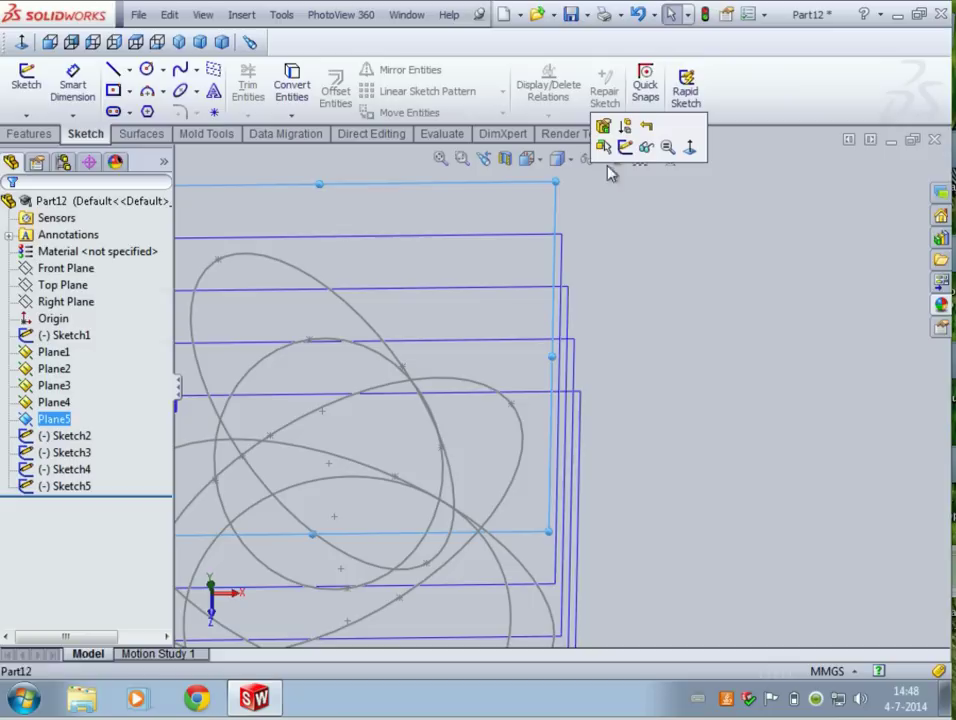
{"action": "left_click", "coordinate": [621, 150]}
{"action": "scroll", "coordinate": [495, 358], "scroll_direction": "up", "scroll_amount": 5}
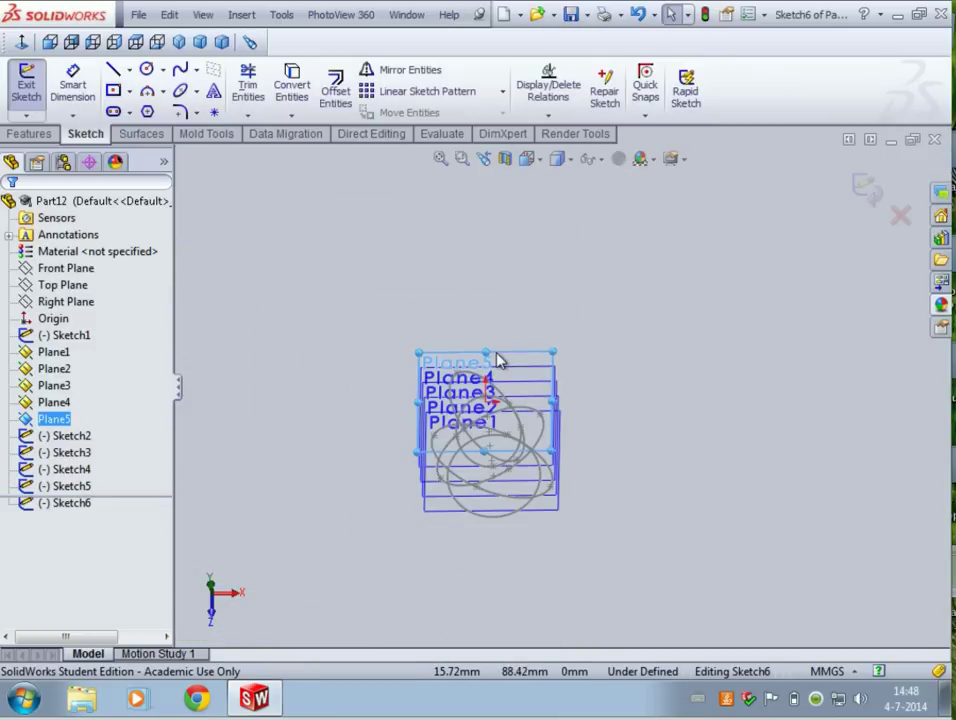
{"action": "mouse_move", "coordinate": [495, 358]}
{"action": "middle_mouse_down"}
{"action": "mouse_move", "coordinate": [523, 395]}
{"action": "mouse_move", "coordinate": [512, 397]}
{"action": "mouse_move", "coordinate": [530, 428]}
{"action": "middle_mouse_up"}
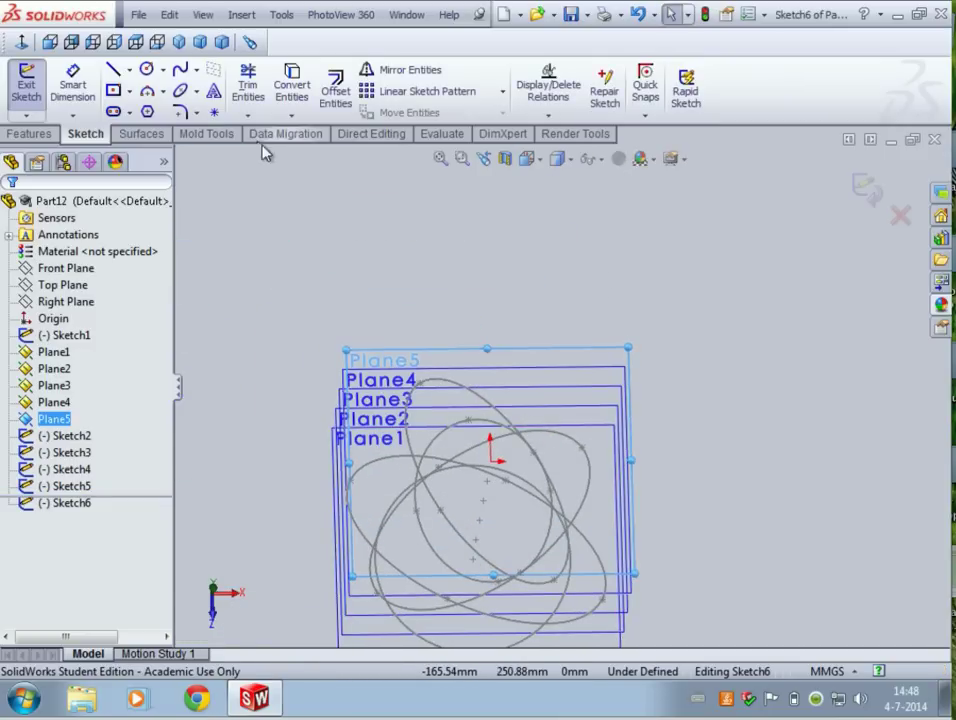
{"action": "left_click", "coordinate": [539, 160]}
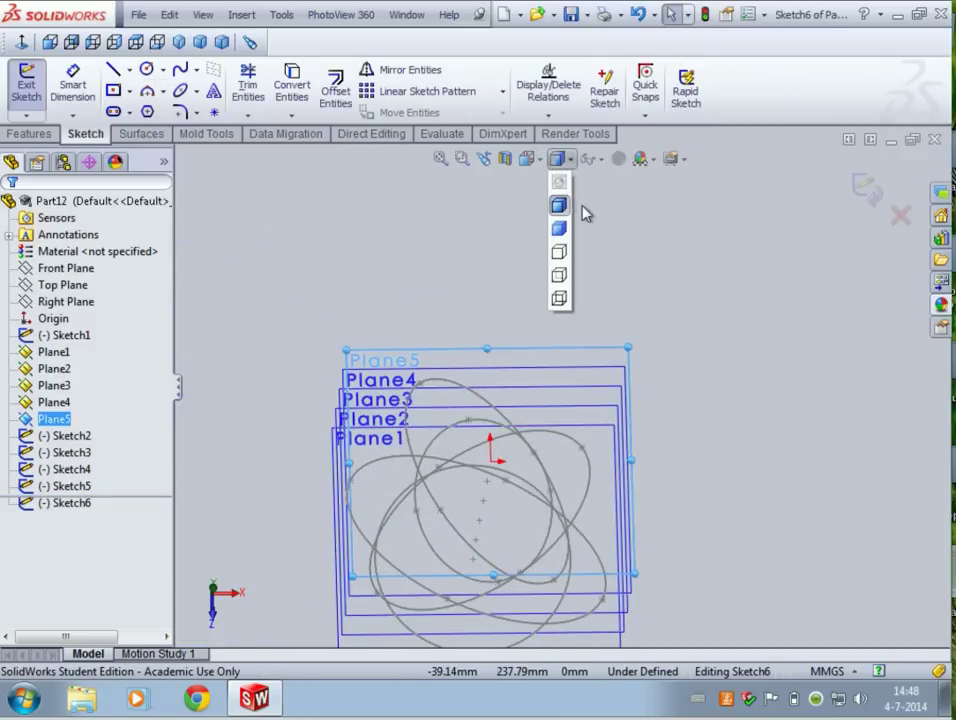
{"action": "left_click", "coordinate": [624, 252]}
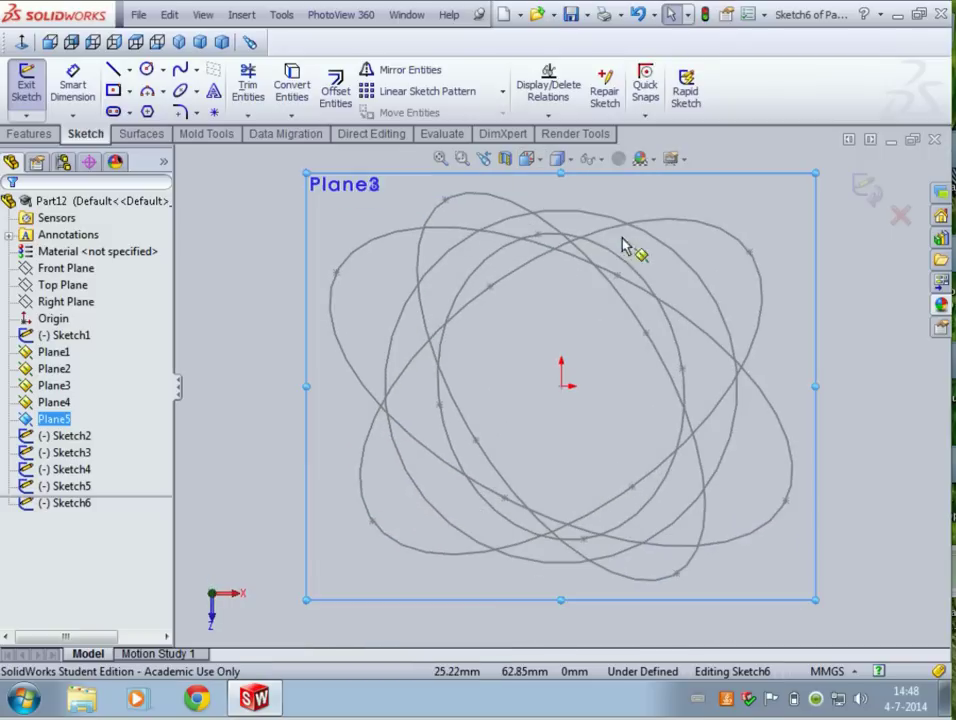
- Draw a horizontal origin-centred ellipse with radii about 92.7 and 49.3
{"action": "left_click", "coordinate": [182, 91]}
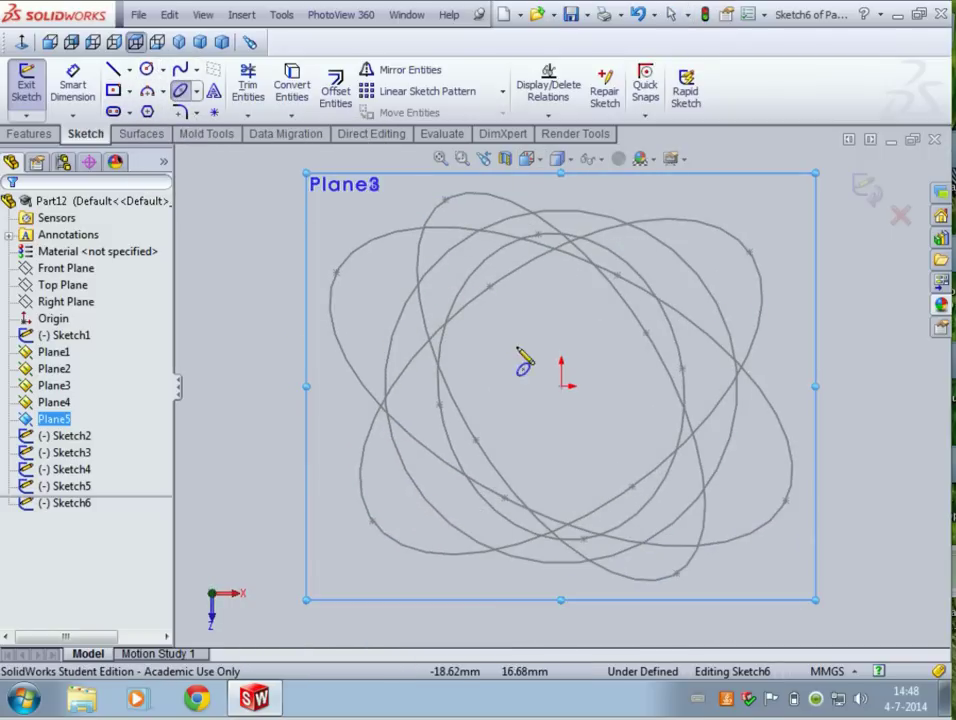
{"action": "left_click", "coordinate": [562, 387]}
{"action": "left_click", "coordinate": [784, 388]}
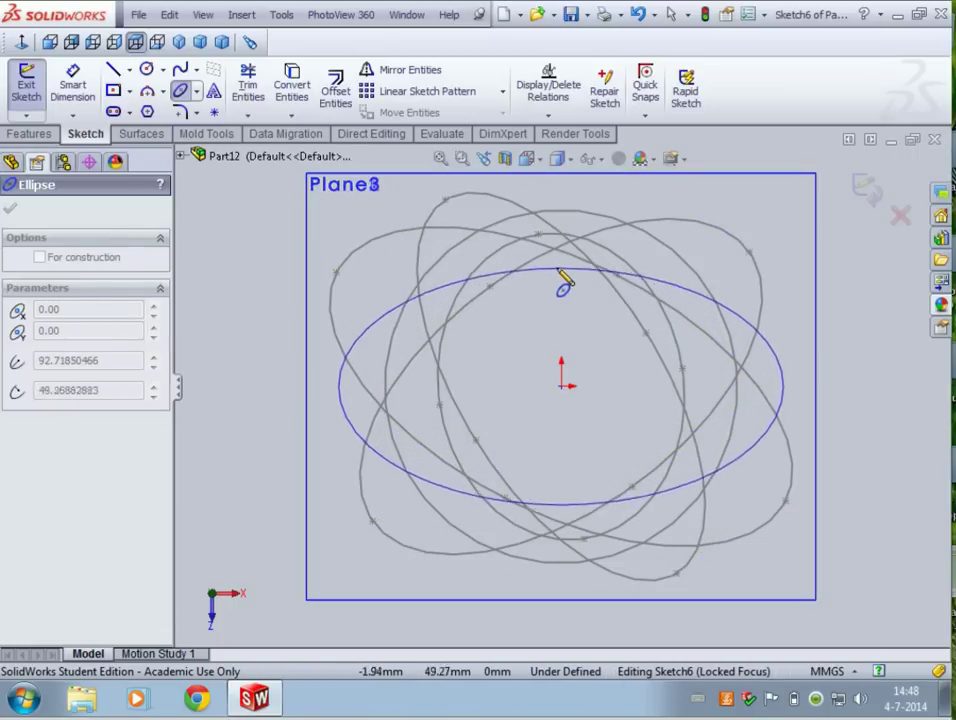
{"action": "left_click", "coordinate": [561, 270]}
{"action": "key", "text": "Escape"}
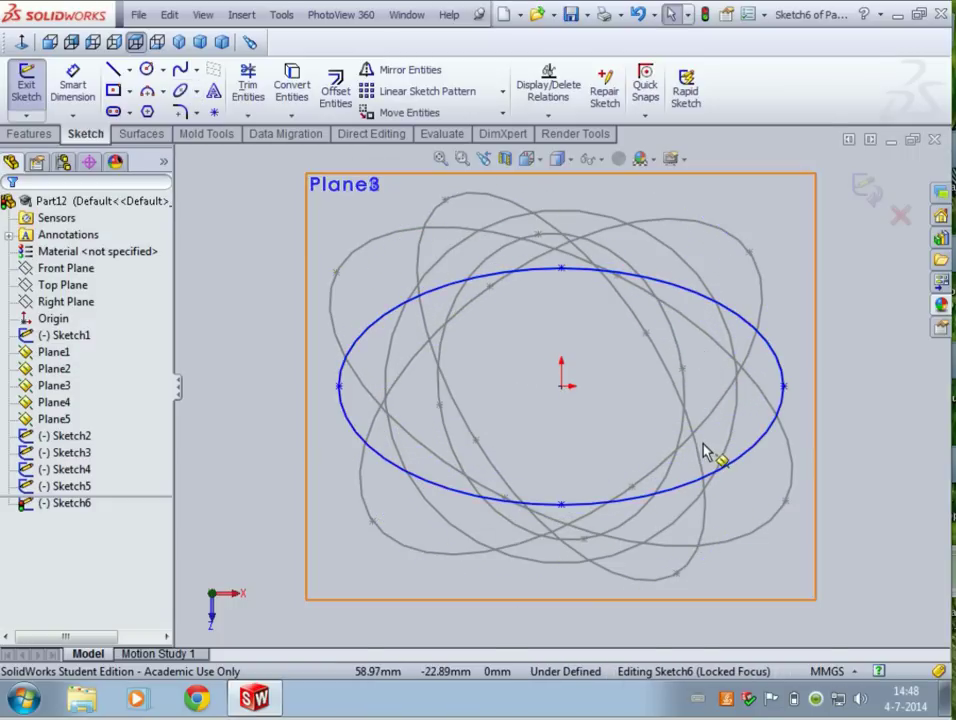
{"action": "scroll", "coordinate": [715, 455], "scroll_direction": "down", "scroll_amount": 2}
{"action": "middle_click_drag", "start_coordinate": [715, 455], "coordinate": [651, 309]}
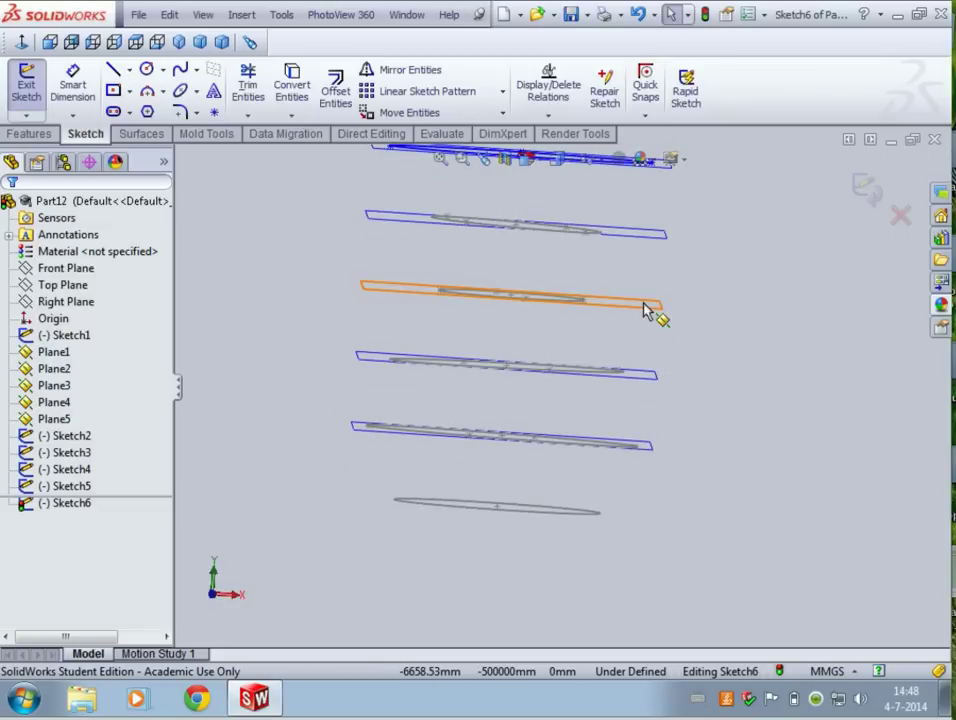
- Close Sketch6 and open a new sketch on the Front Plane, viewed Normal To
{"action": "left_click", "coordinate": [866, 198]}
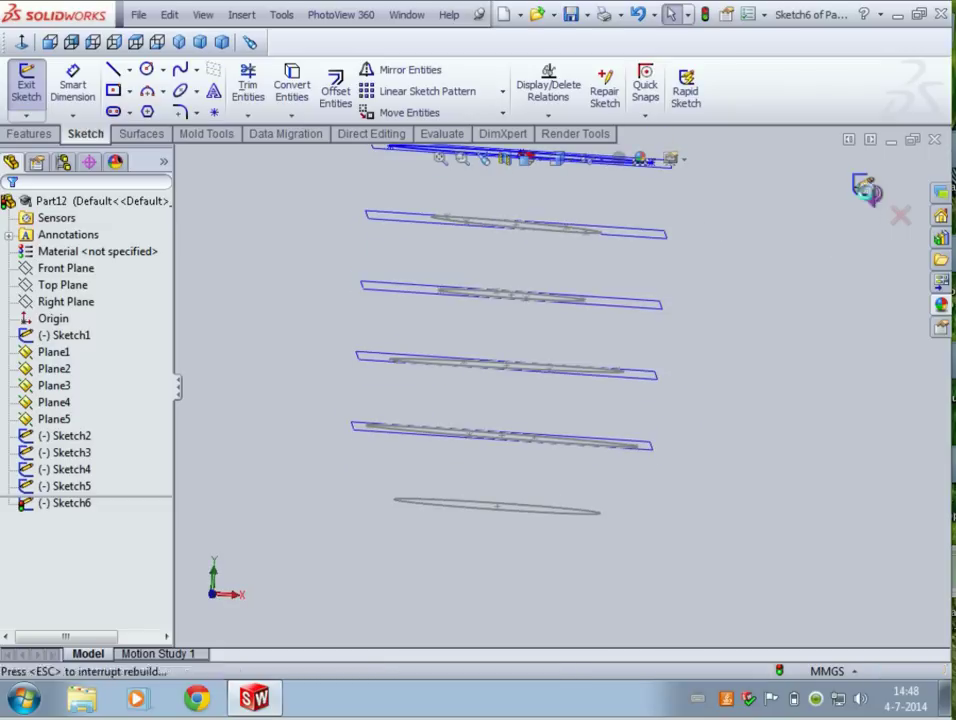
{"action": "scroll", "coordinate": [632, 340], "scroll_direction": "down", "scroll_amount": 2}
{"action": "scroll", "coordinate": [630, 376], "scroll_direction": "up", "scroll_amount": 3}
{"action": "mouse_move", "coordinate": [648, 373]}
{"action": "middle_mouse_down"}
{"action": "mouse_move", "coordinate": [636, 384]}
{"action": "mouse_move", "coordinate": [640, 375]}
{"action": "middle_mouse_up"}
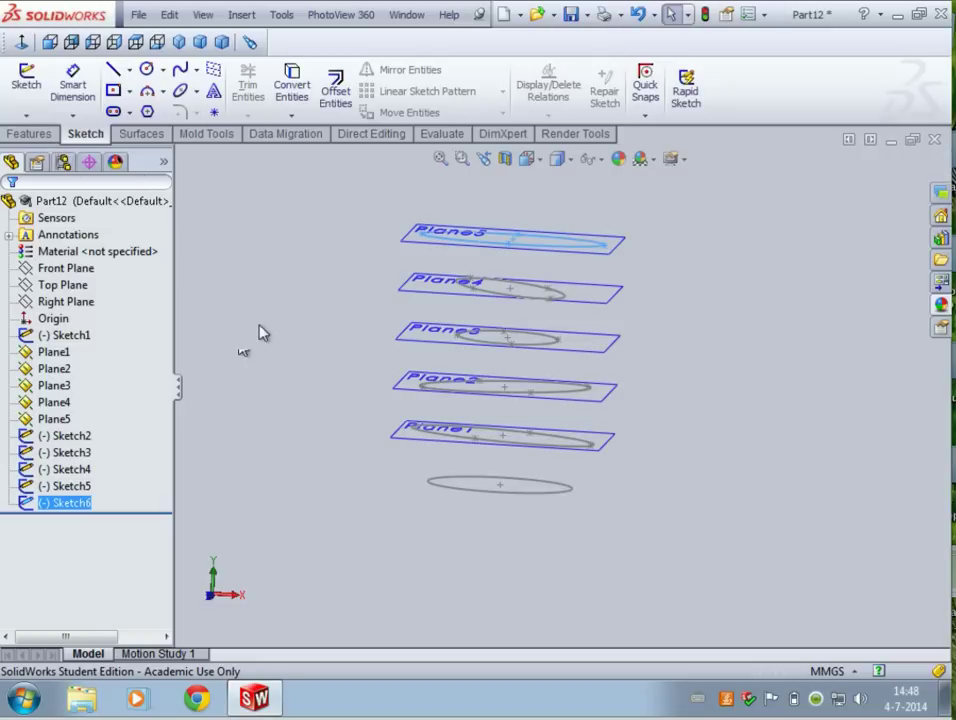
{"action": "left_click", "coordinate": [72, 269]}
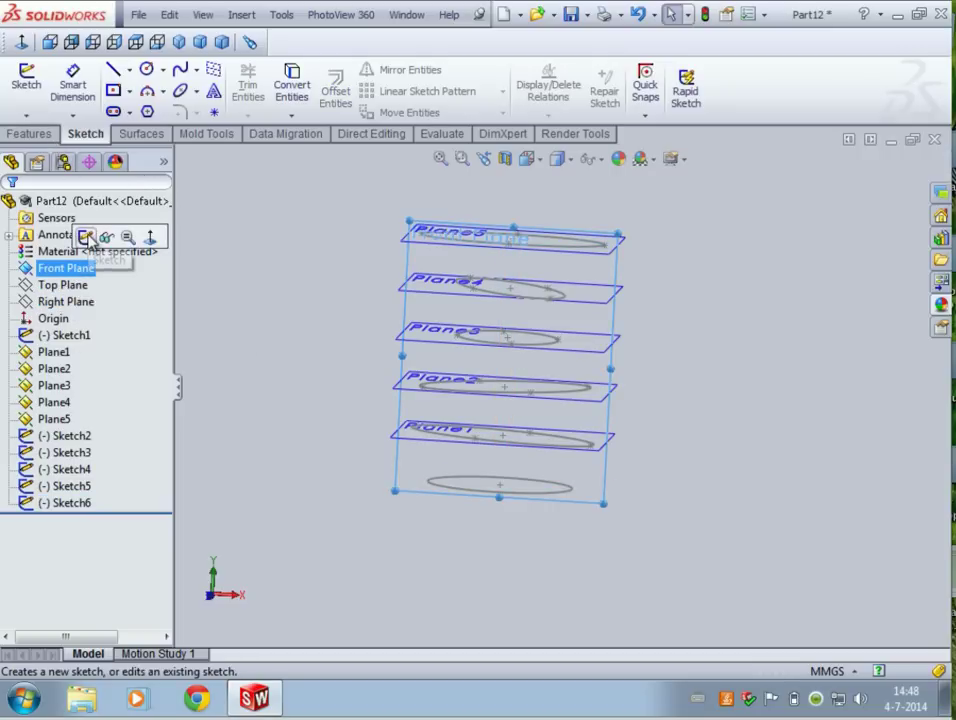
{"action": "left_click", "coordinate": [87, 238]}
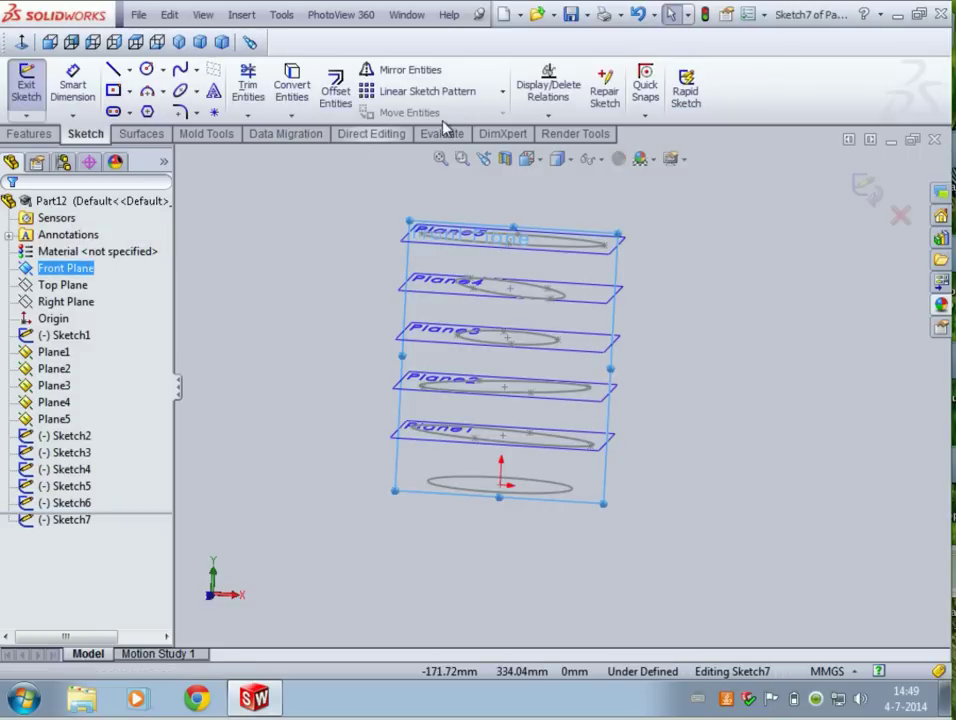
{"action": "left_click", "coordinate": [535, 163]}
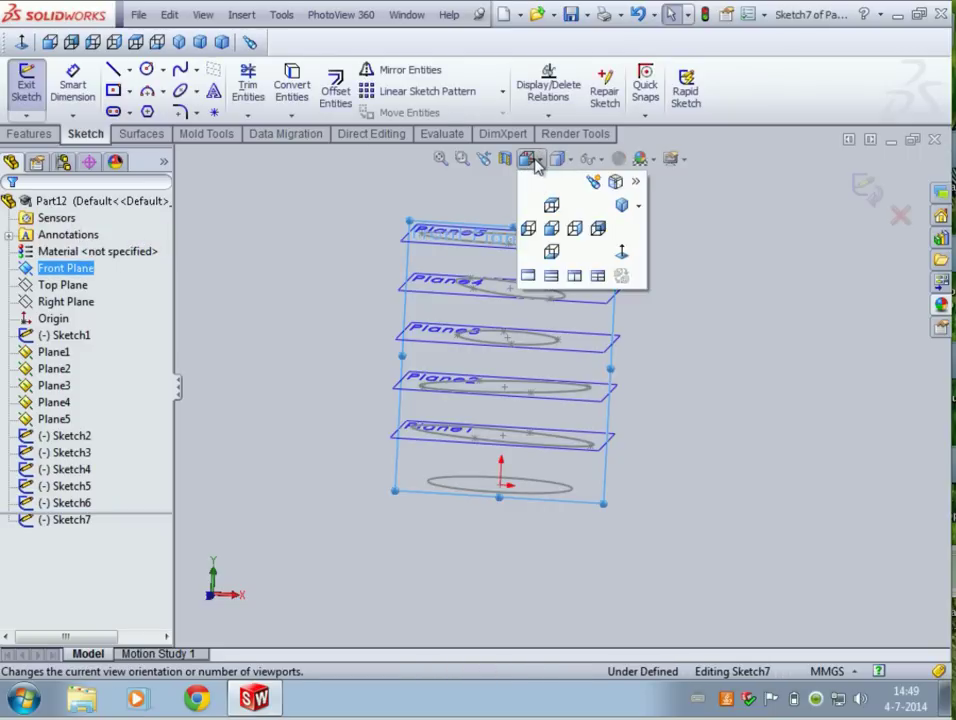
{"action": "left_click", "coordinate": [624, 250]}
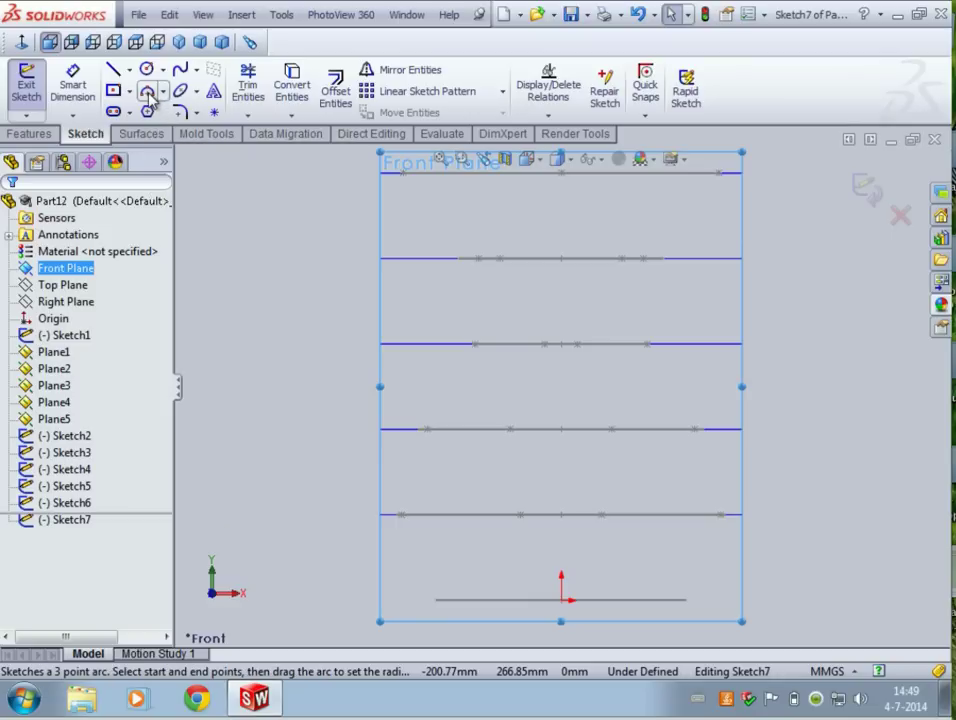
- Draw a spline through six points on the ellipse edges, from top plane to bottom
{"action": "left_click", "coordinate": [181, 74]}
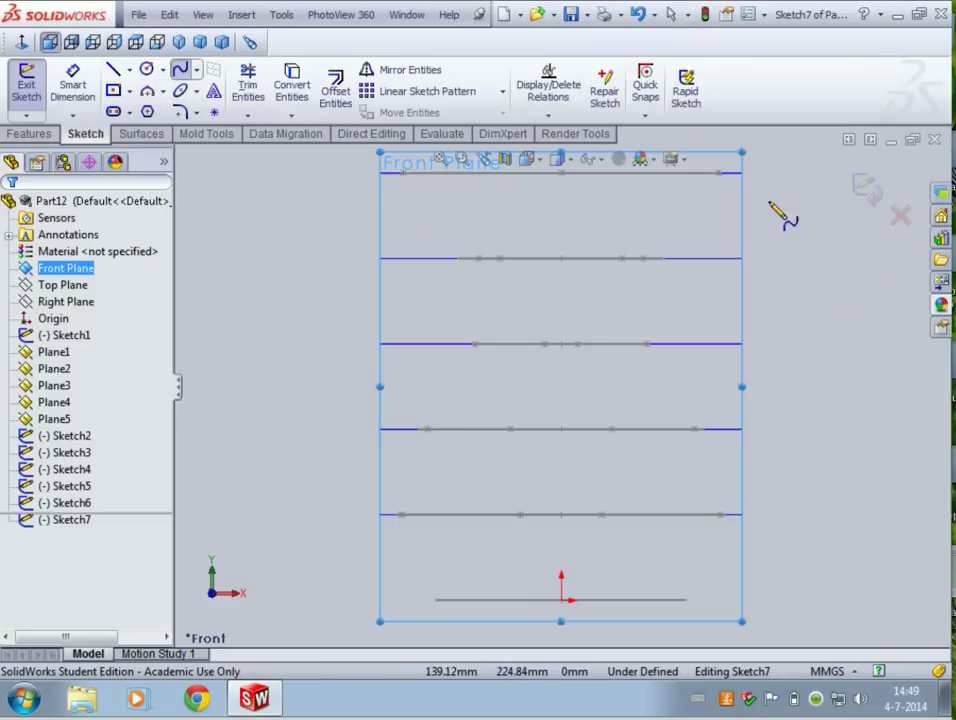
{"action": "left_click", "coordinate": [719, 174]}
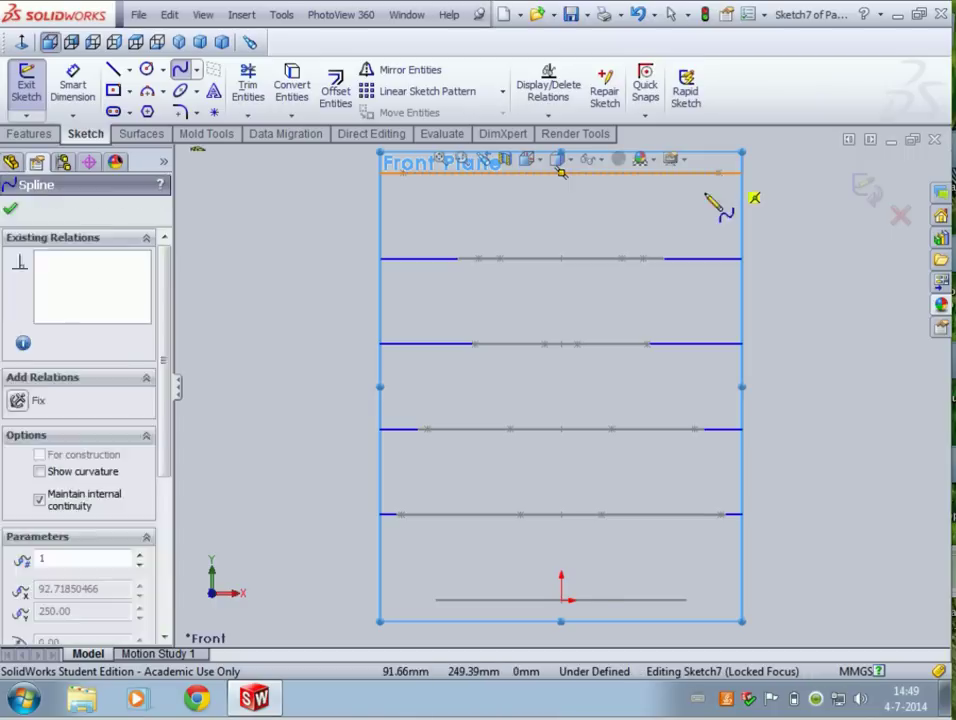
{"action": "left_click", "coordinate": [664, 259]}
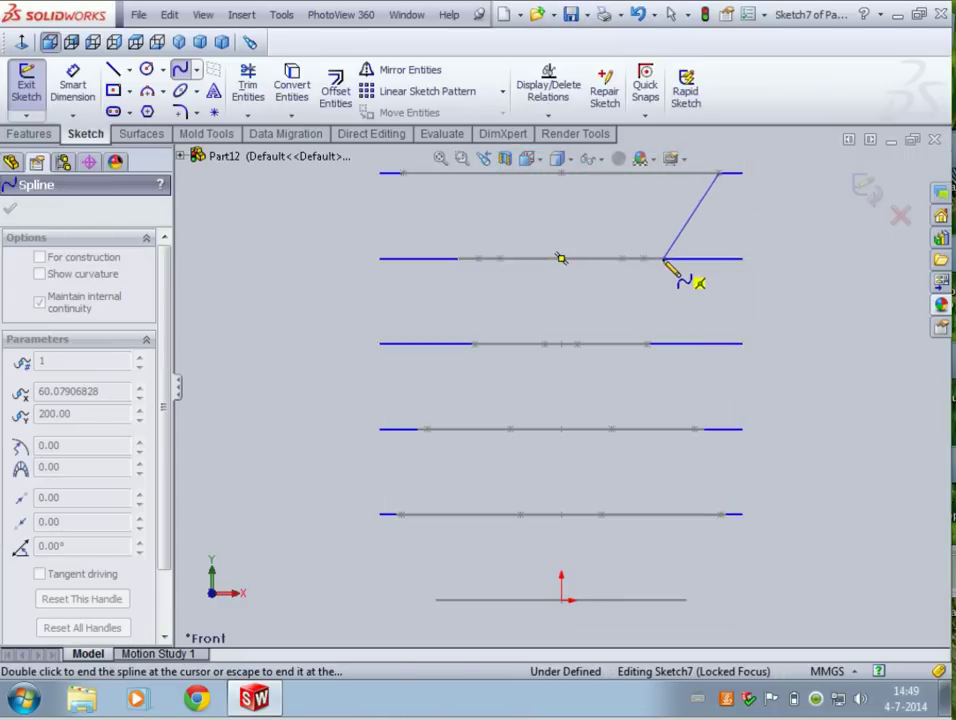
{"action": "left_click", "coordinate": [649, 344]}
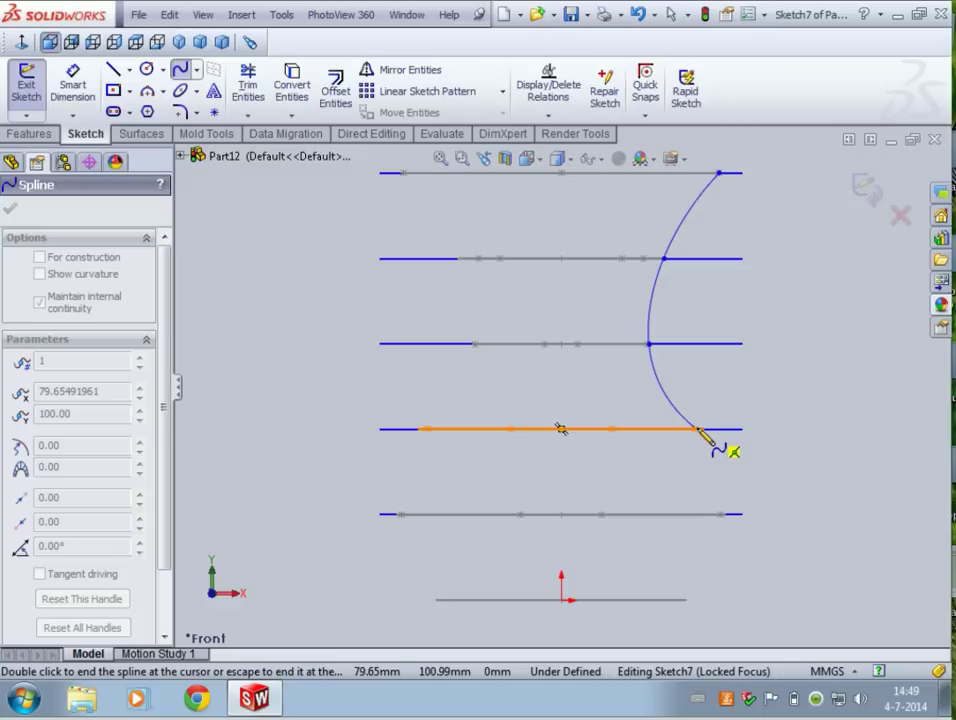
{"action": "left_click", "coordinate": [704, 429]}
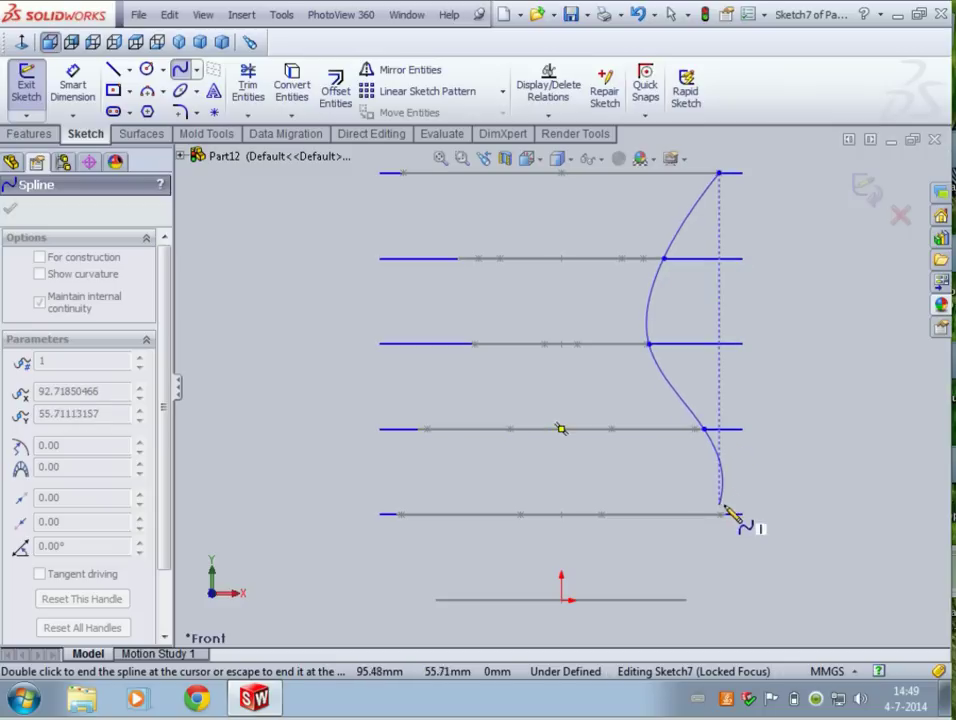
{"action": "left_click", "coordinate": [720, 515]}
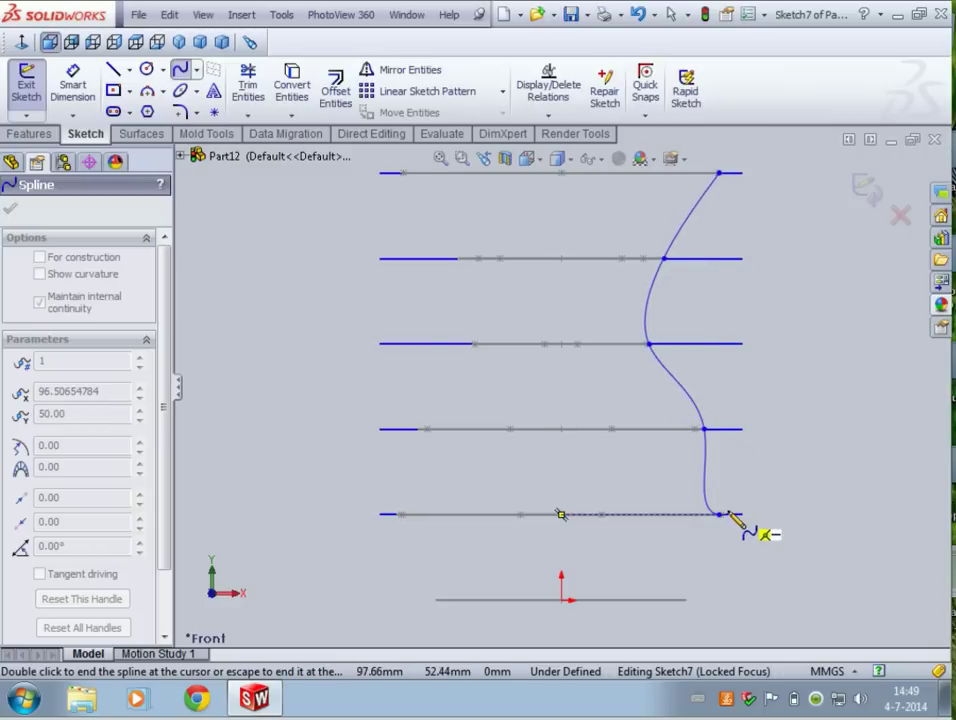
{"action": "left_click", "coordinate": [686, 600]}
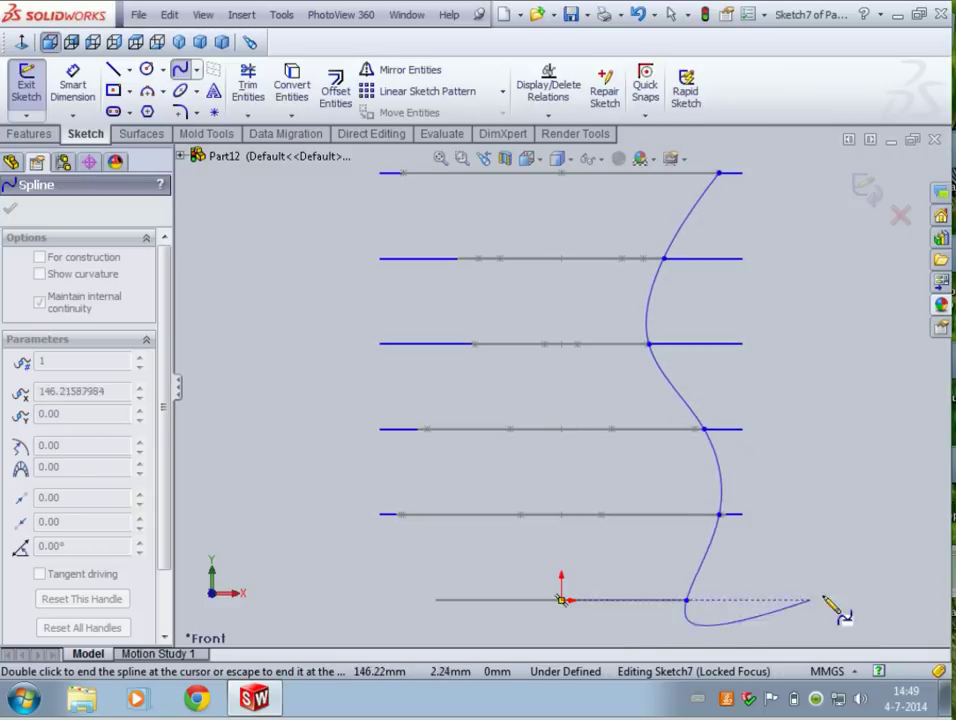
{"action": "key", "text": "Escape"}
- Add Pierce relations tying the first guide spline to the top ellipse and the Plane4 ellipse
{"action": "scroll", "coordinate": [700, 310], "scroll_direction": "down", "scroll_amount": 3}
{"action": "scroll", "coordinate": [615, 272], "scroll_direction": "up", "scroll_amount": 3}
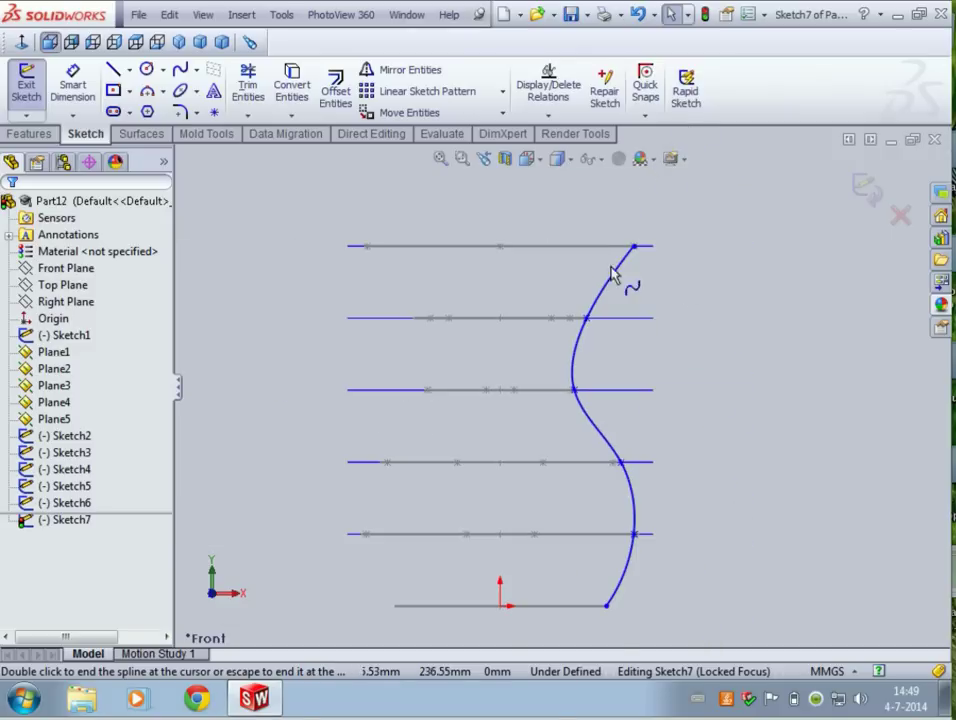
{"action": "scroll", "coordinate": [715, 284], "scroll_direction": "down", "scroll_amount": 4}
{"action": "middle_click_drag", "start_coordinate": [715, 284], "coordinate": [683, 301]}
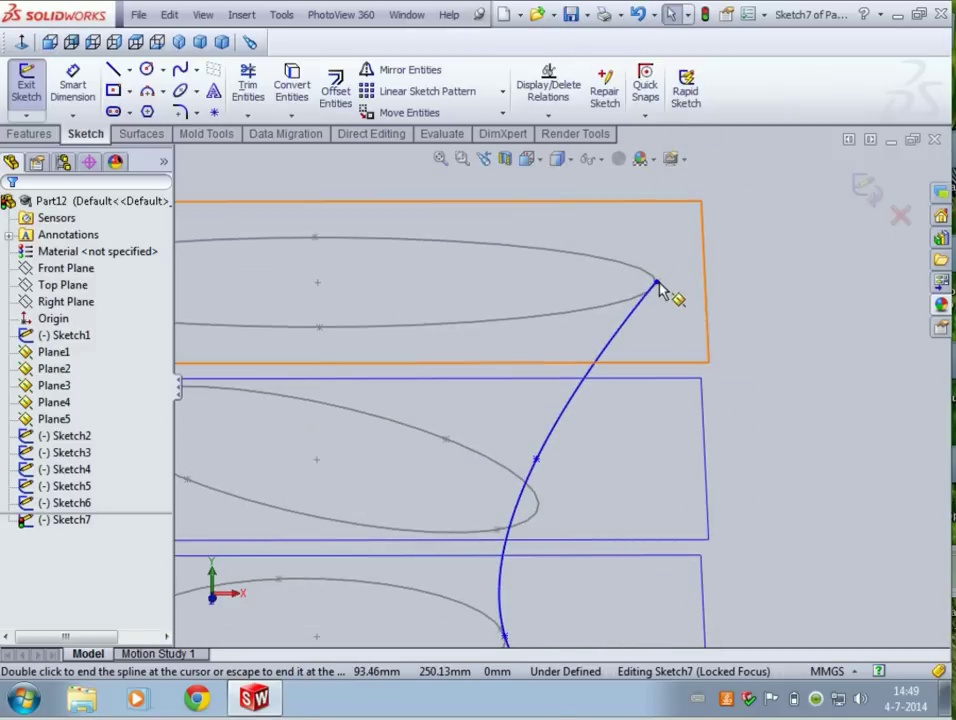
{"action": "left_click", "coordinate": [657, 282]}
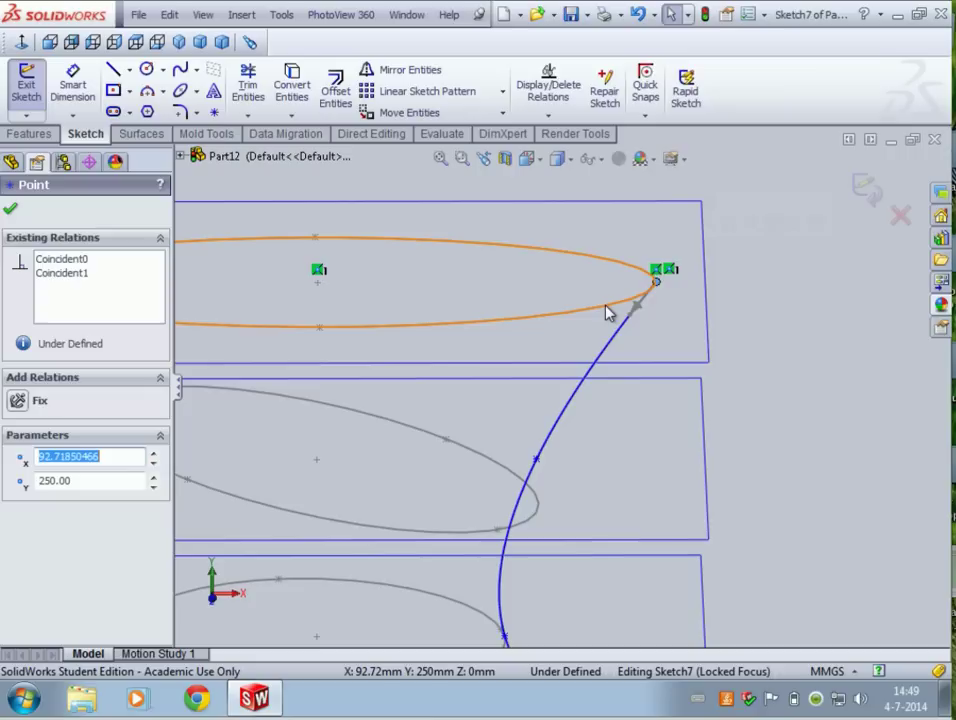
{"action": "left_click", "coordinate": [607, 313], "text": "ctrl"}
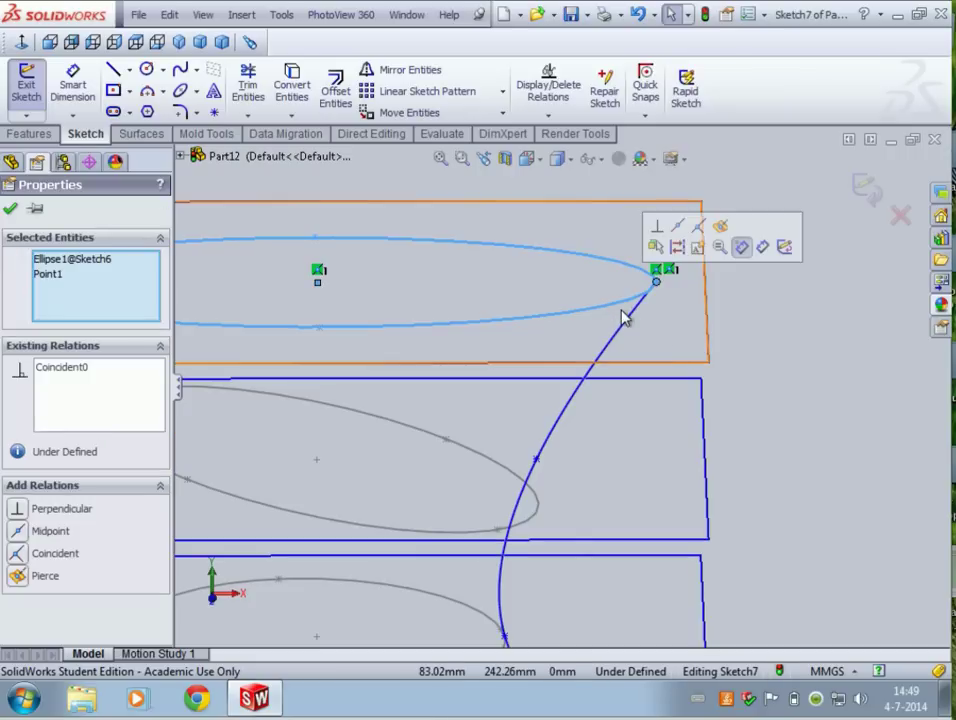
{"action": "left_click", "coordinate": [20, 577]}
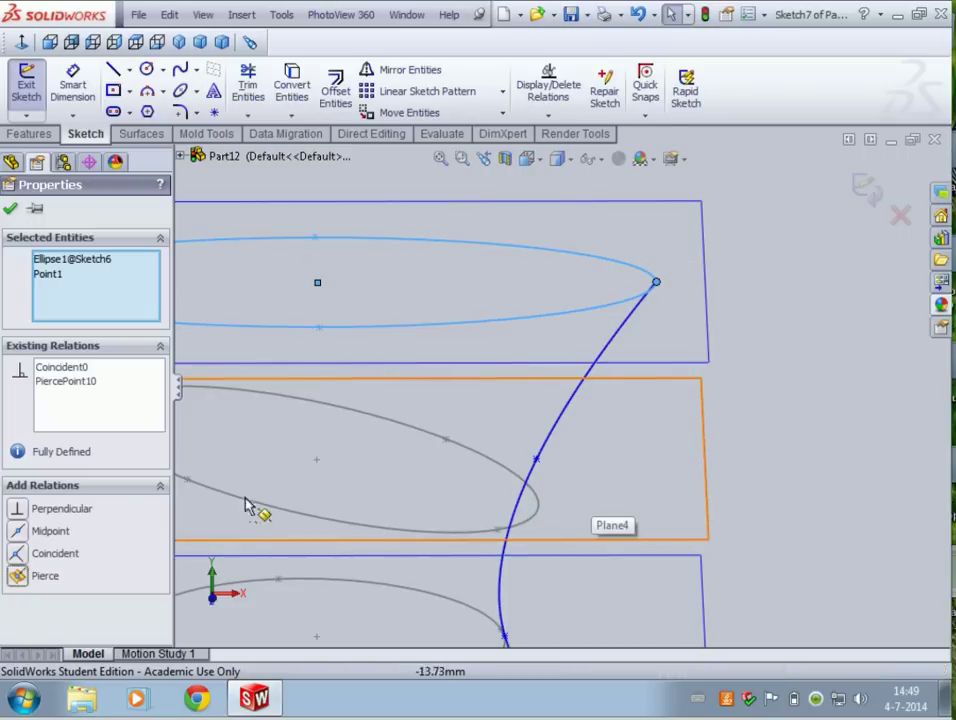
{"action": "left_click", "coordinate": [771, 416]}
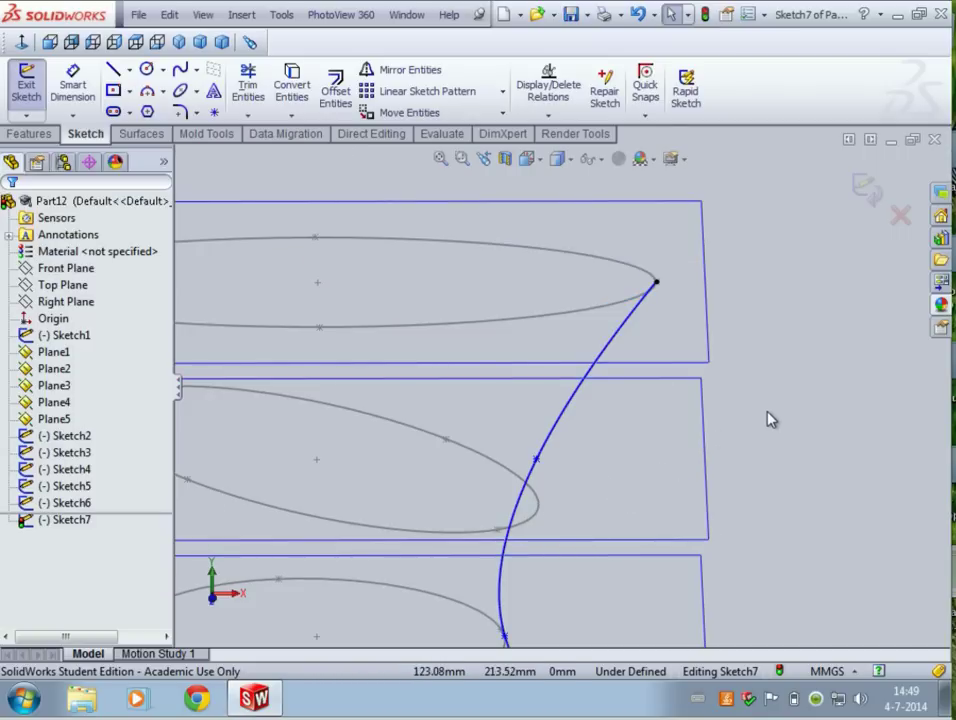
{"action": "left_click", "coordinate": [536, 462]}
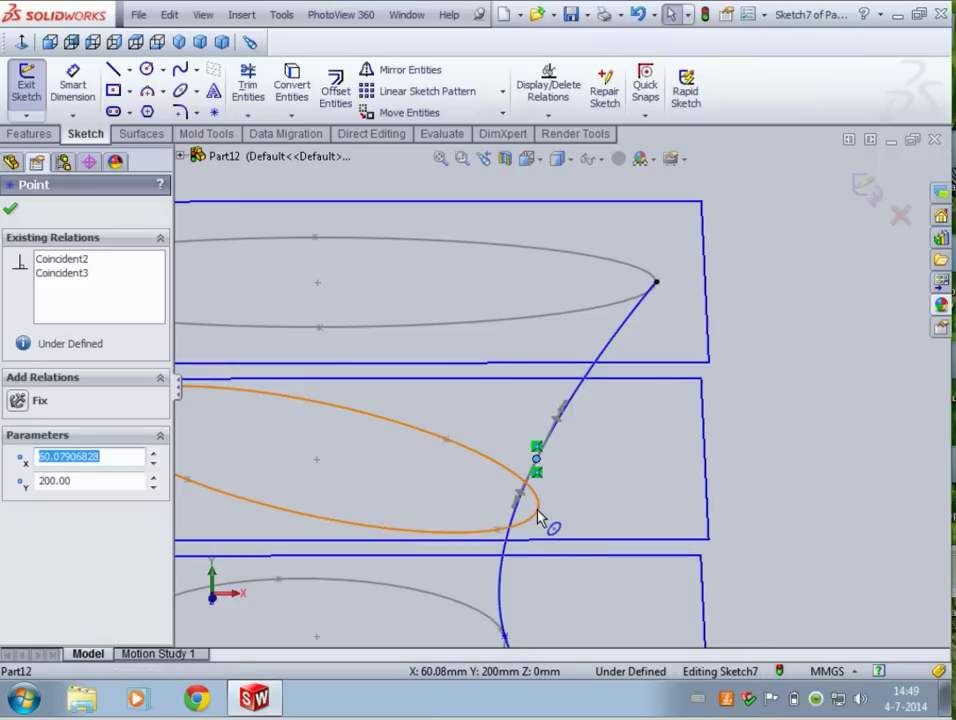
{"action": "left_click", "coordinate": [541, 517], "text": "ctrl"}
{"action": "left_click", "coordinate": [44, 577]}
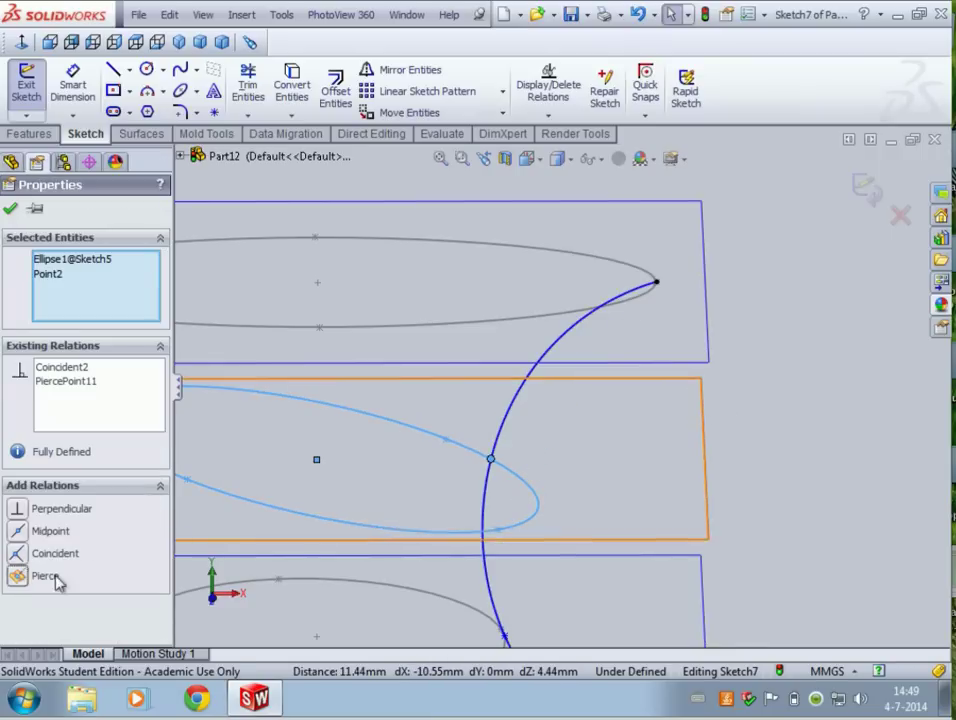
- Pierce the spline points onto the Plane3 and Plane2 ellipses
{"action": "scroll", "coordinate": [600, 503], "scroll_direction": "up", "scroll_amount": 5}
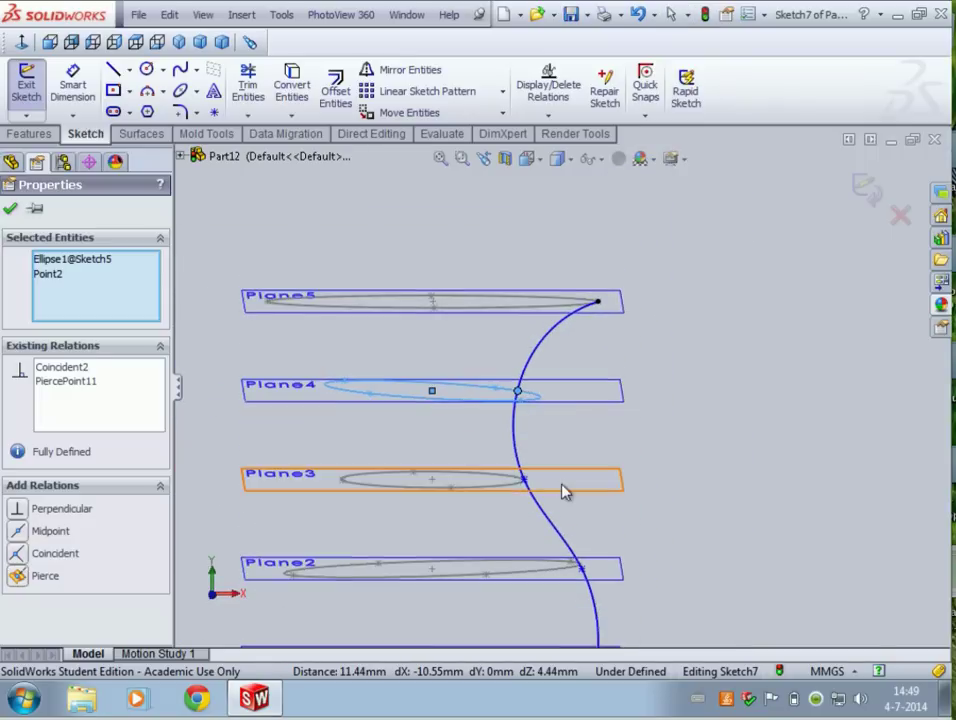
{"action": "left_click", "coordinate": [521, 485]}
{"action": "left_click", "coordinate": [503, 487], "text": "ctrl"}
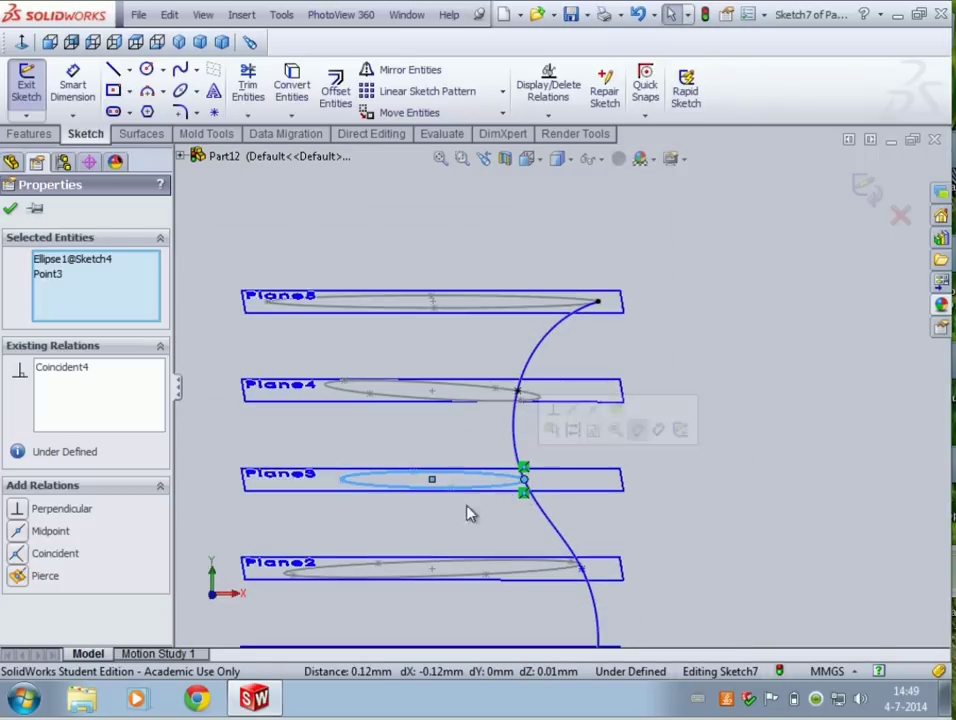
{"action": "left_click", "coordinate": [40, 576]}
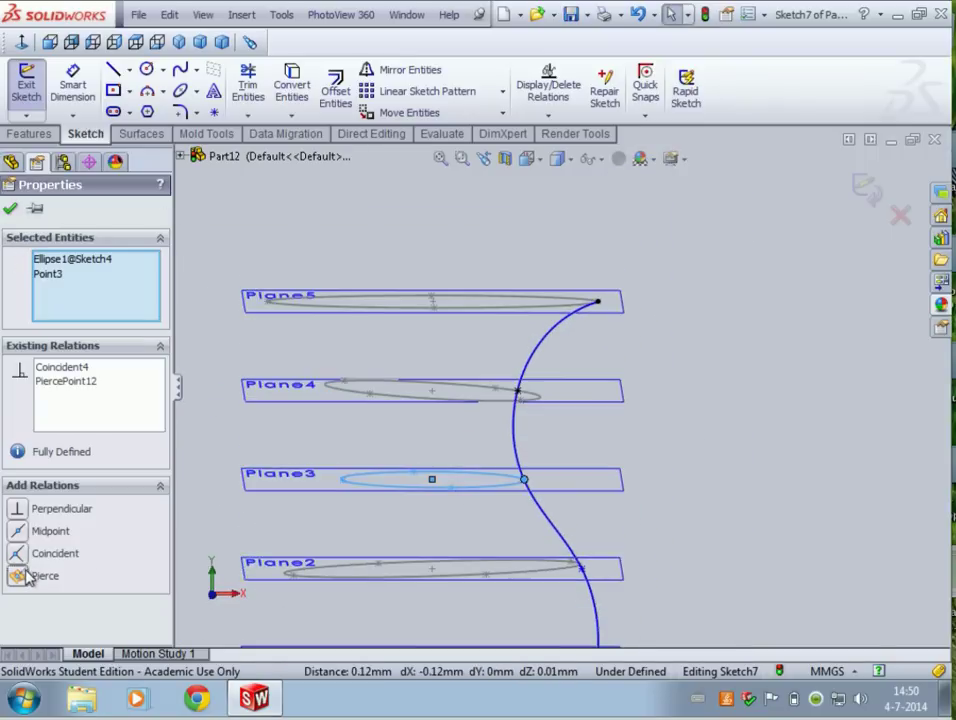
{"action": "left_click", "coordinate": [580, 568]}
{"action": "left_click", "coordinate": [568, 575], "text": "ctrl"}
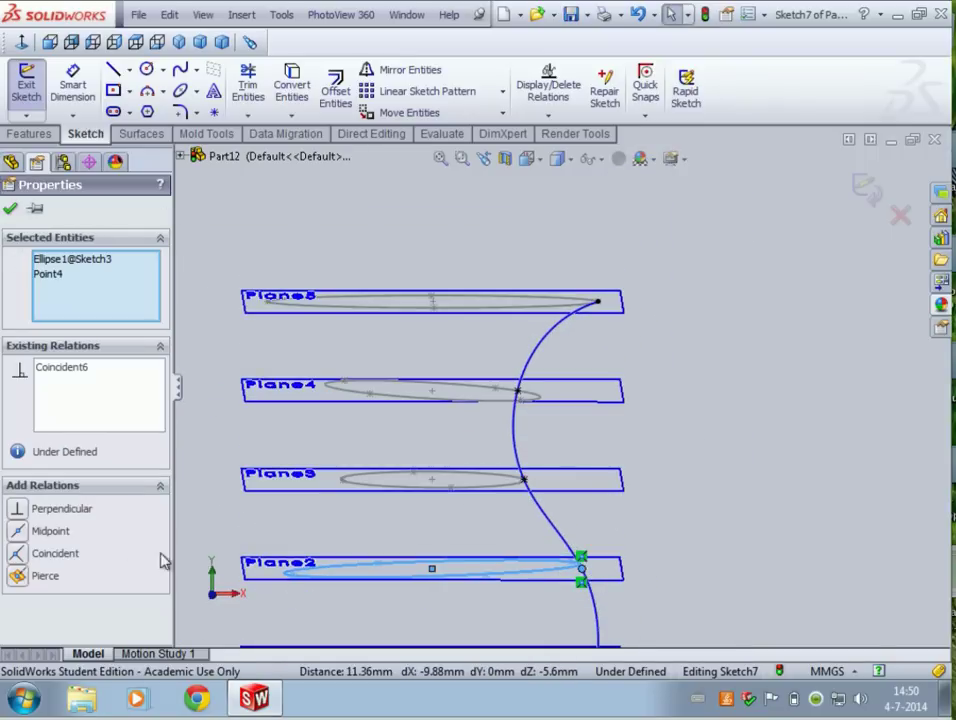
{"action": "left_click", "coordinate": [20, 578]}
- Pierce the last spline point onto the Plane1 ellipse and clear the selection
{"action": "scroll", "coordinate": [560, 585], "scroll_direction": "down", "scroll_amount": 3}
{"action": "scroll", "coordinate": [585, 578], "scroll_direction": "up", "scroll_amount": 3}
{"action": "scroll", "coordinate": [590, 540], "scroll_direction": "down", "scroll_amount": 3}
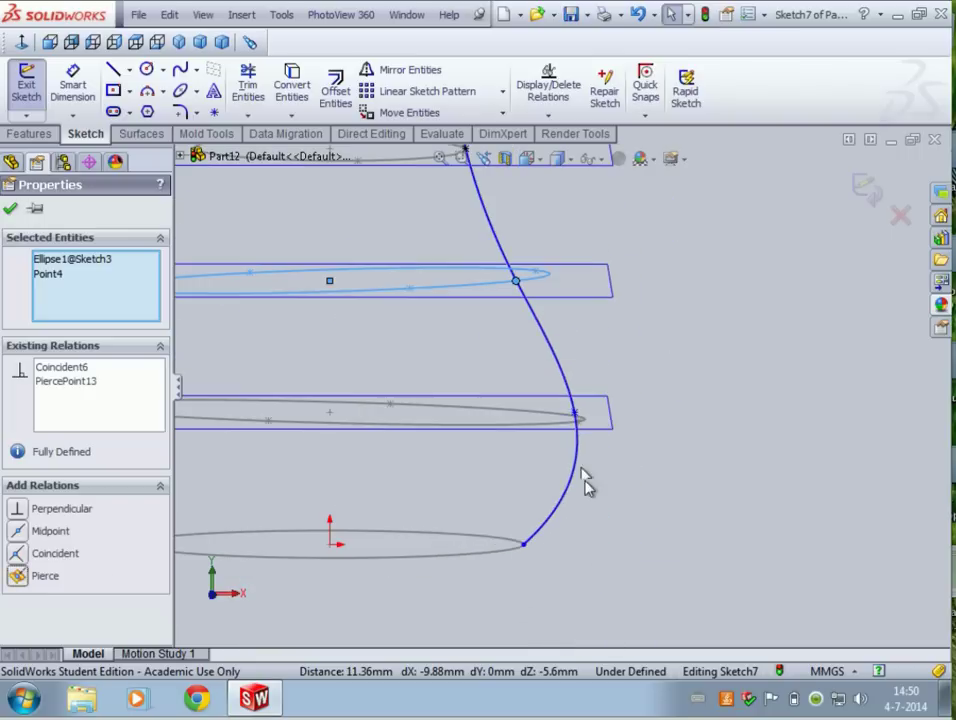
{"action": "left_click", "coordinate": [575, 412]}
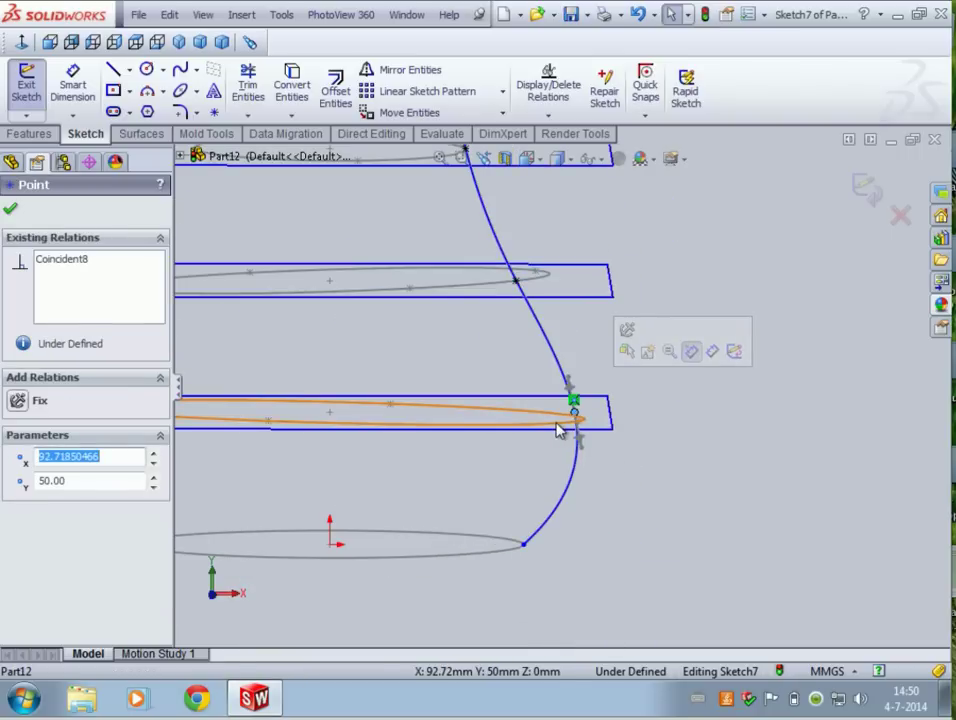
{"action": "left_click", "coordinate": [560, 427], "text": "ctrl"}
{"action": "left_click", "coordinate": [18, 577]}
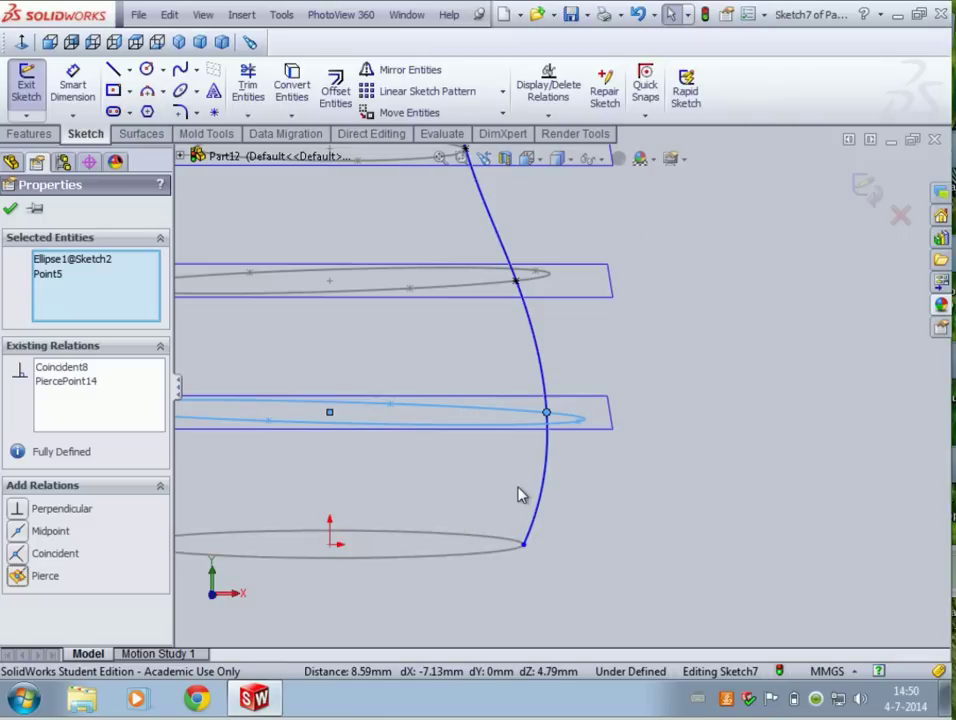
{"action": "scroll", "coordinate": [519, 494], "scroll_direction": "up", "scroll_amount": 5}
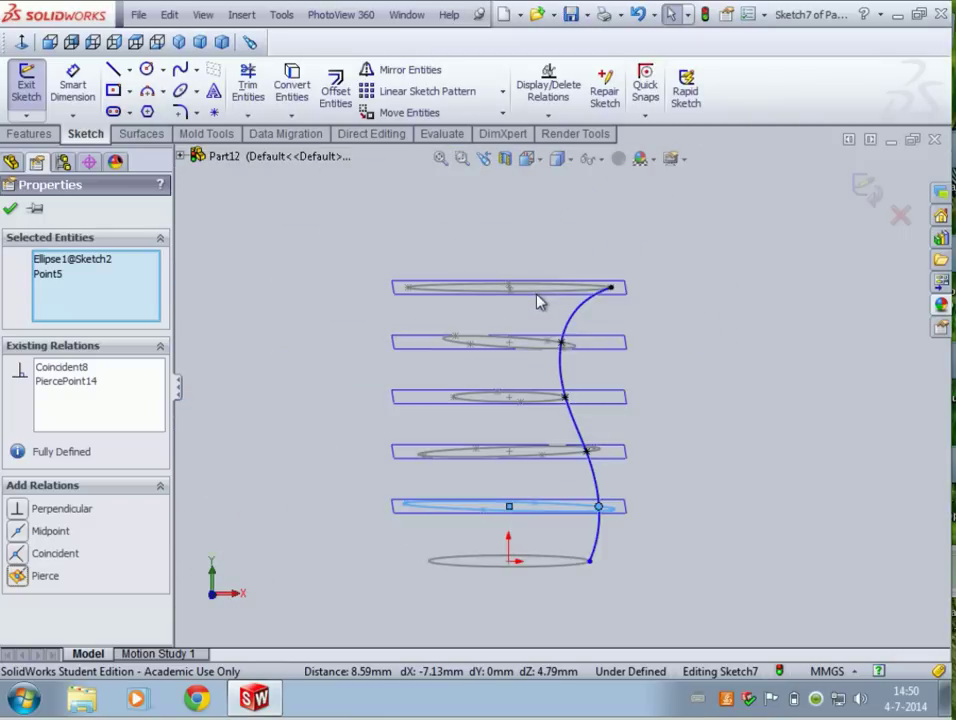
{"action": "left_click", "coordinate": [753, 346]}
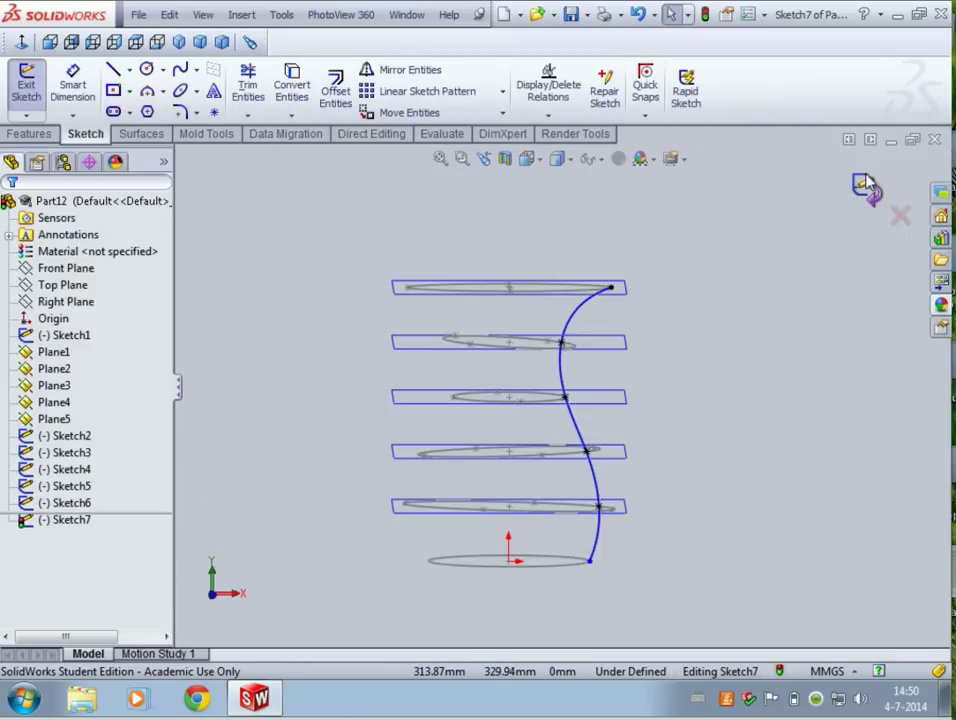
- Exit the first guide sketch and start a new sketch on the Front Plane
{"action": "left_click", "coordinate": [863, 186]}
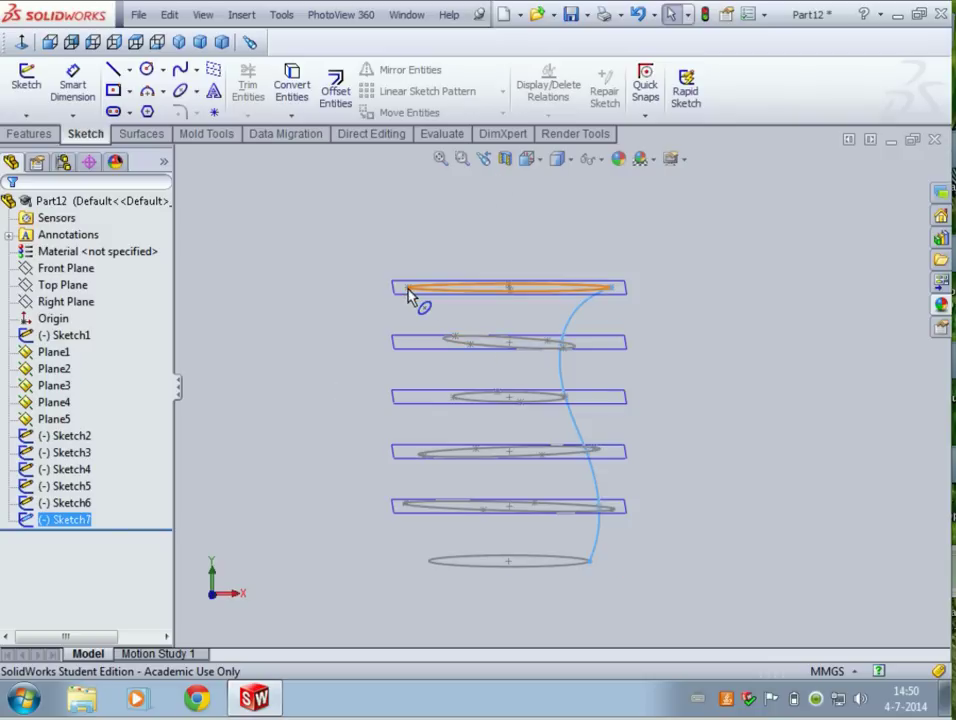
{"action": "left_click", "coordinate": [186, 481]}
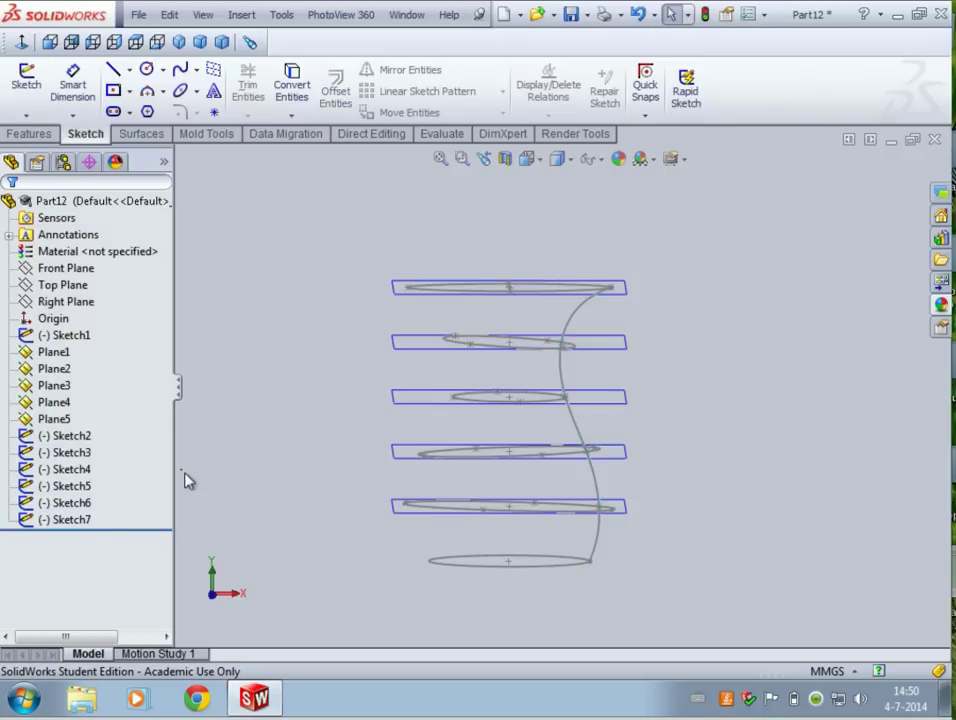
{"action": "left_click", "coordinate": [70, 274]}
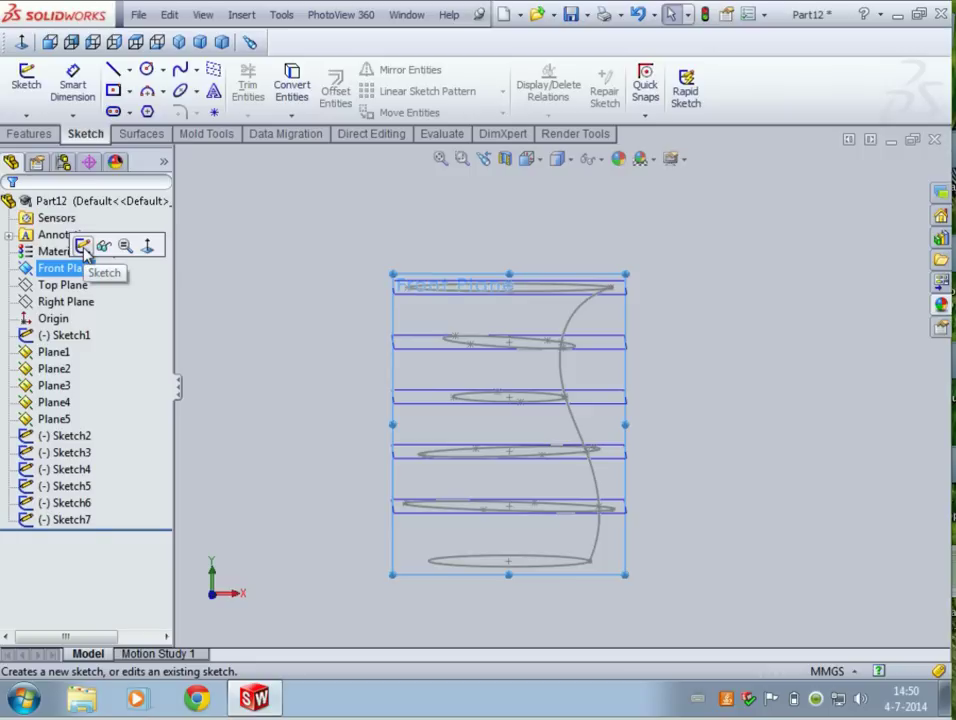
{"action": "left_click", "coordinate": [83, 247]}
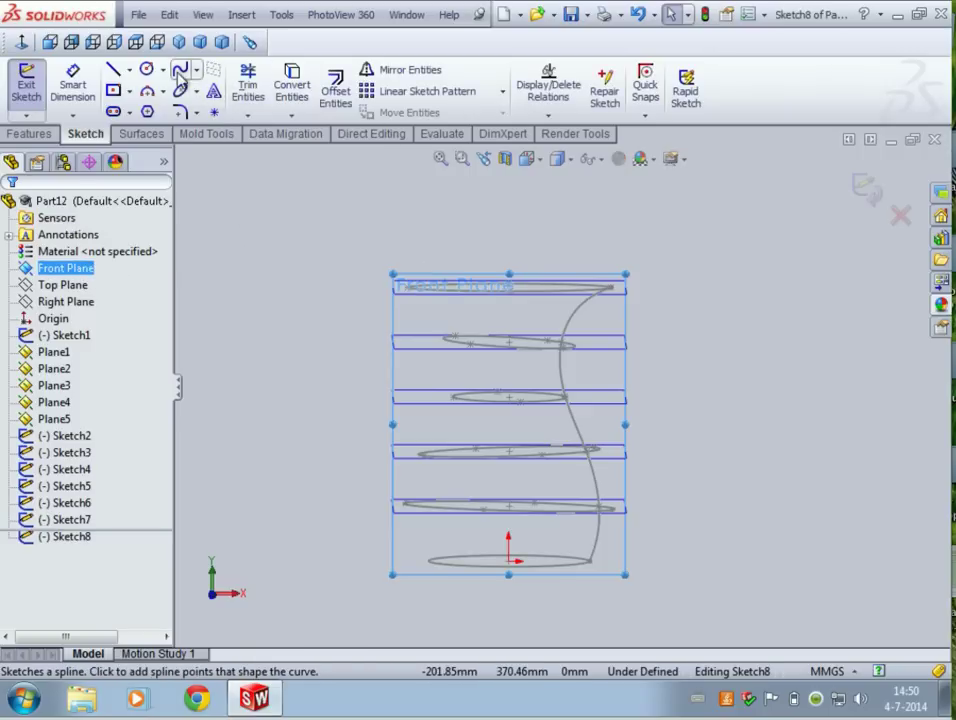
- Draw a spline through the left ends of all six ellipses, top to bottom
{"action": "left_click", "coordinate": [181, 72]}
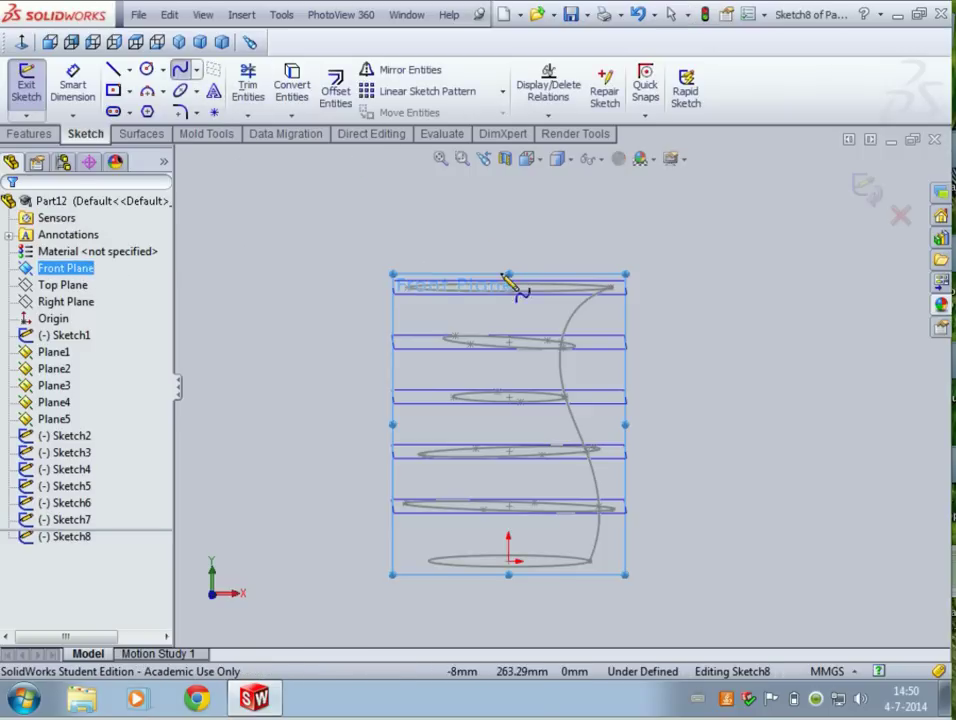
{"action": "left_click", "coordinate": [409, 286]}
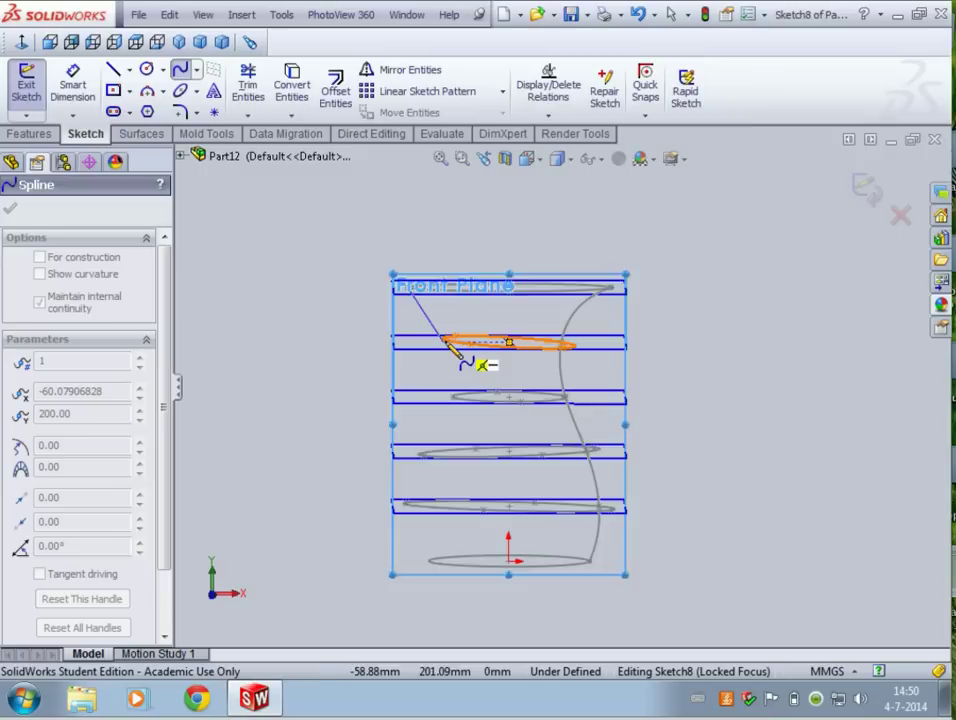
{"action": "left_click", "coordinate": [443, 343]}
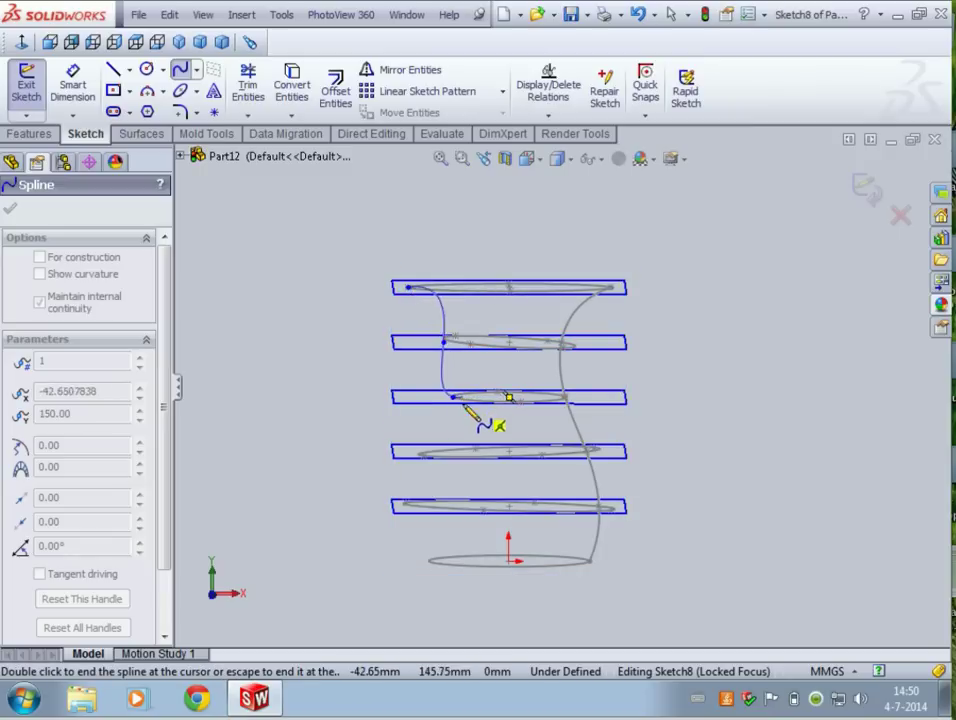
{"action": "left_click", "coordinate": [454, 398]}
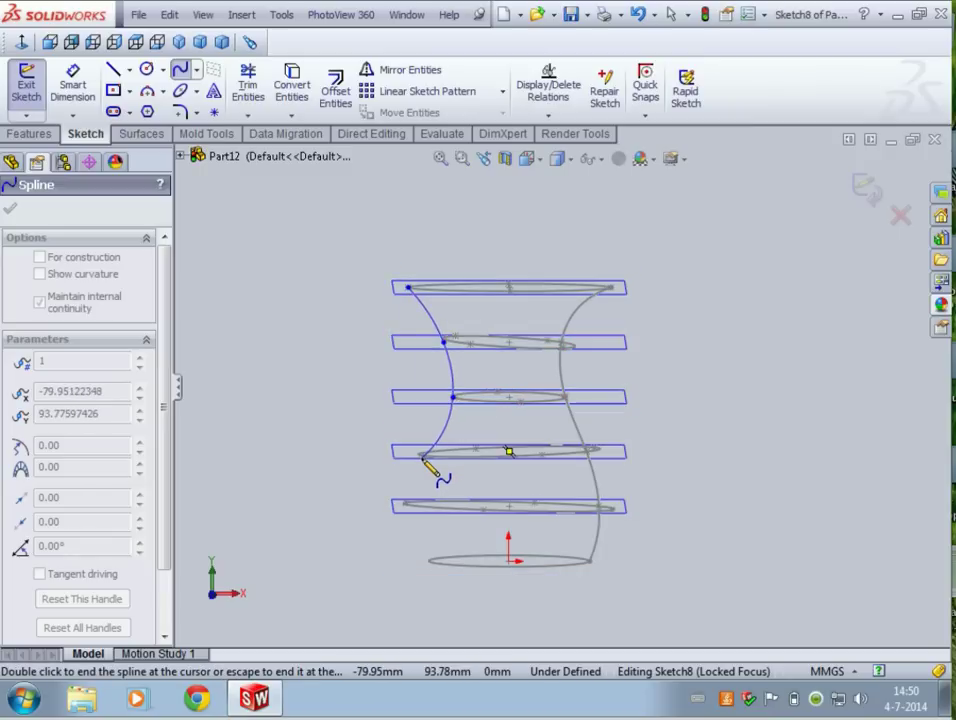
{"action": "left_click", "coordinate": [418, 452]}
{"action": "left_click", "coordinate": [407, 507]}
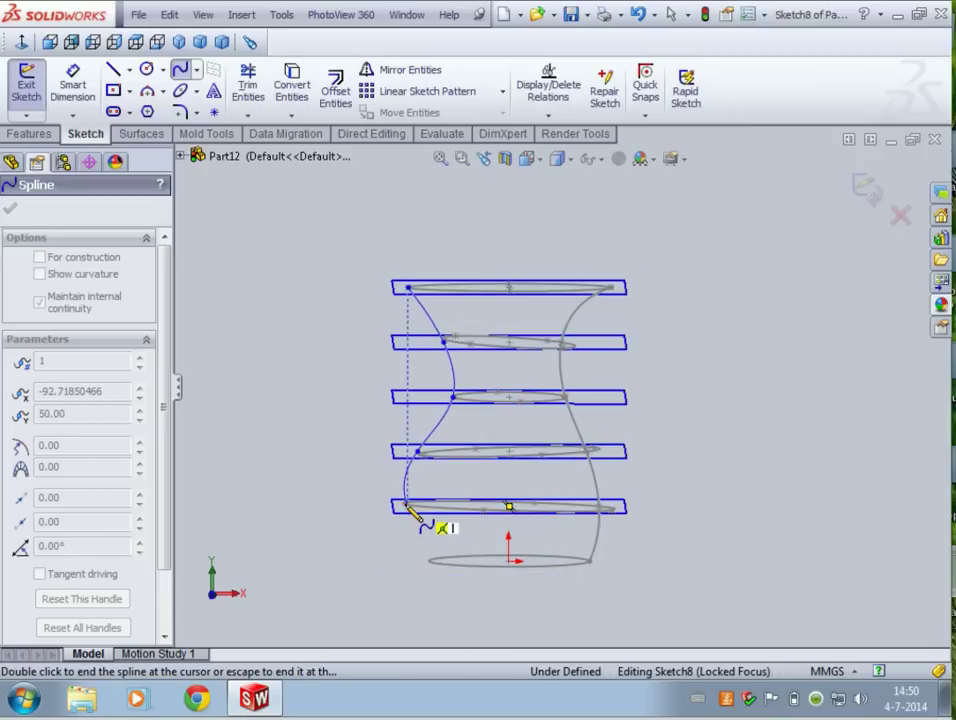
{"action": "left_click", "coordinate": [429, 560]}
- End the spline, then pierce its points onto the bottom and Plane1 ellipses
{"action": "double_click", "coordinate": [435, 570]}
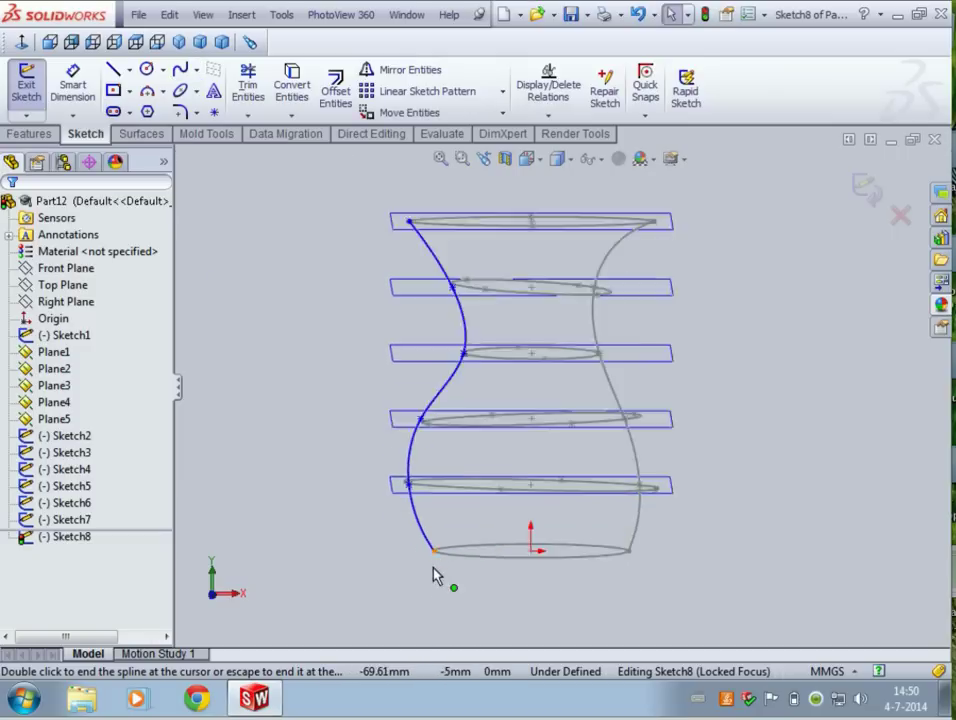
{"action": "scroll", "coordinate": [448, 530], "scroll_direction": "up", "scroll_amount": 5}
{"action": "scroll", "coordinate": [657, 380], "scroll_direction": "down", "scroll_amount": 10}
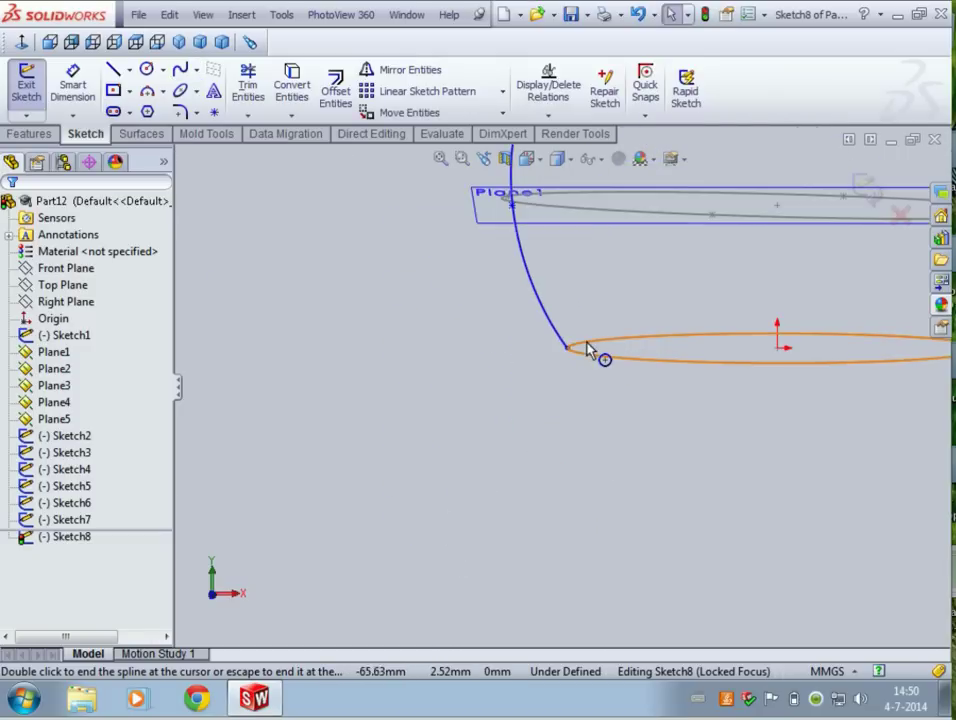
{"action": "left_click", "coordinate": [567, 349]}
{"action": "left_click", "coordinate": [597, 361], "text": "ctrl"}
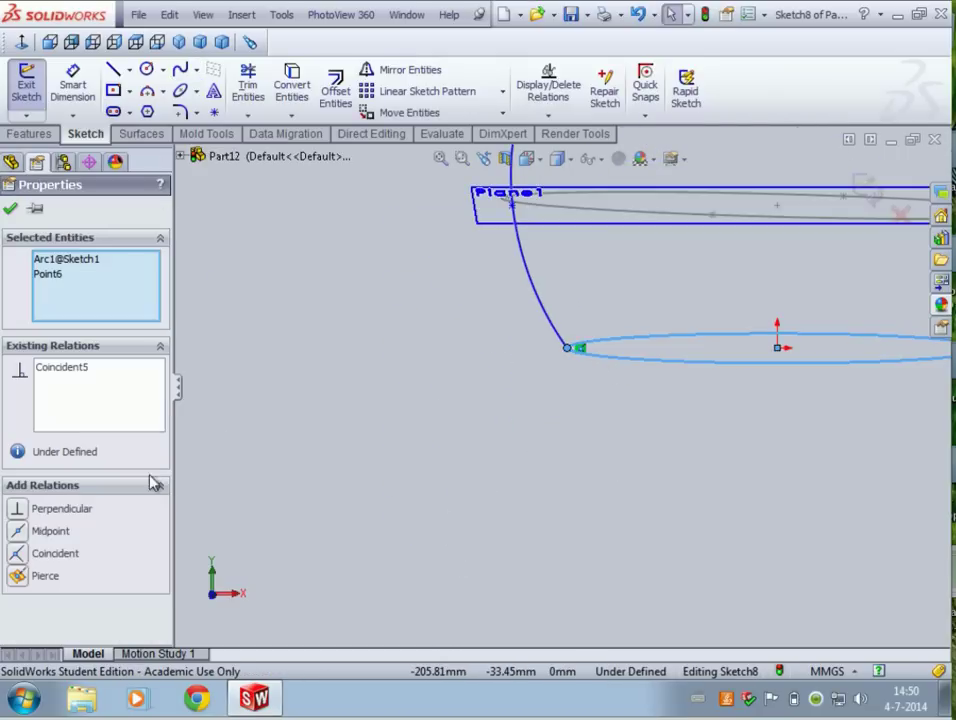
{"action": "left_click", "coordinate": [45, 575]}
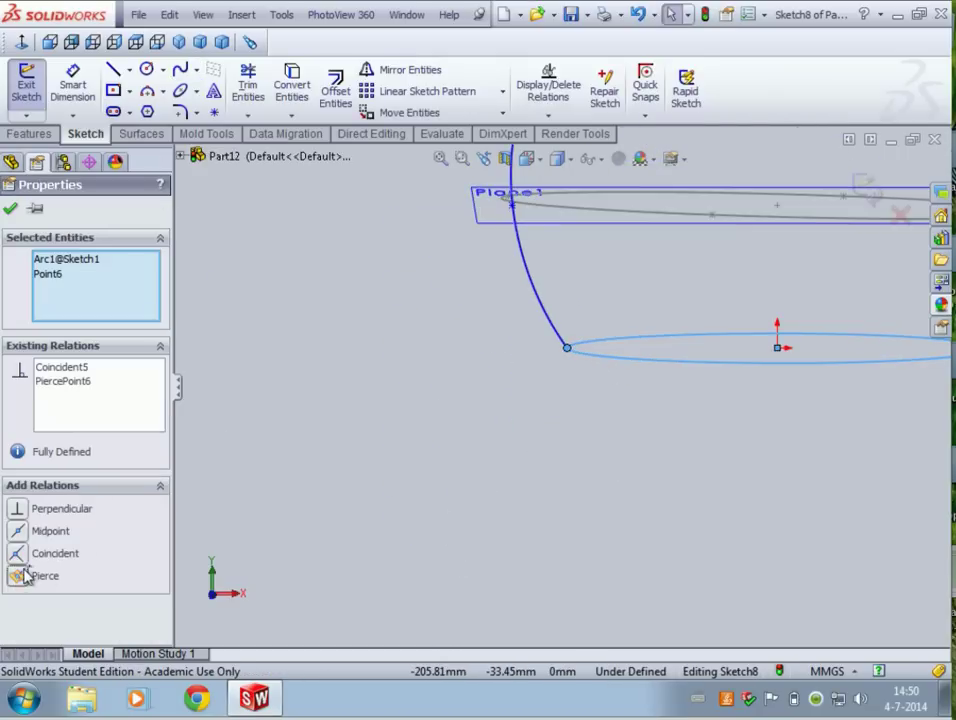
{"action": "left_click", "coordinate": [512, 204]}
{"action": "left_click", "coordinate": [567, 212], "text": "ctrl"}
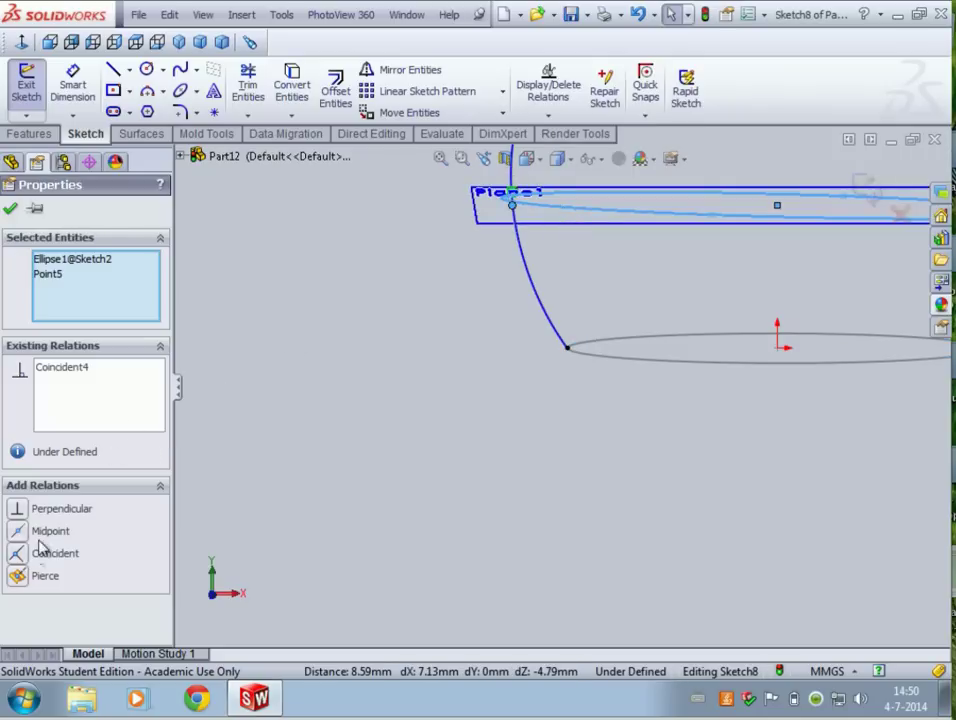
{"action": "left_click", "coordinate": [17, 577]}
- Pierce the second guide spline's points onto the Plane2 and Plane3 ellipses
{"action": "scroll", "coordinate": [590, 326], "scroll_direction": "up", "scroll_amount": 3}
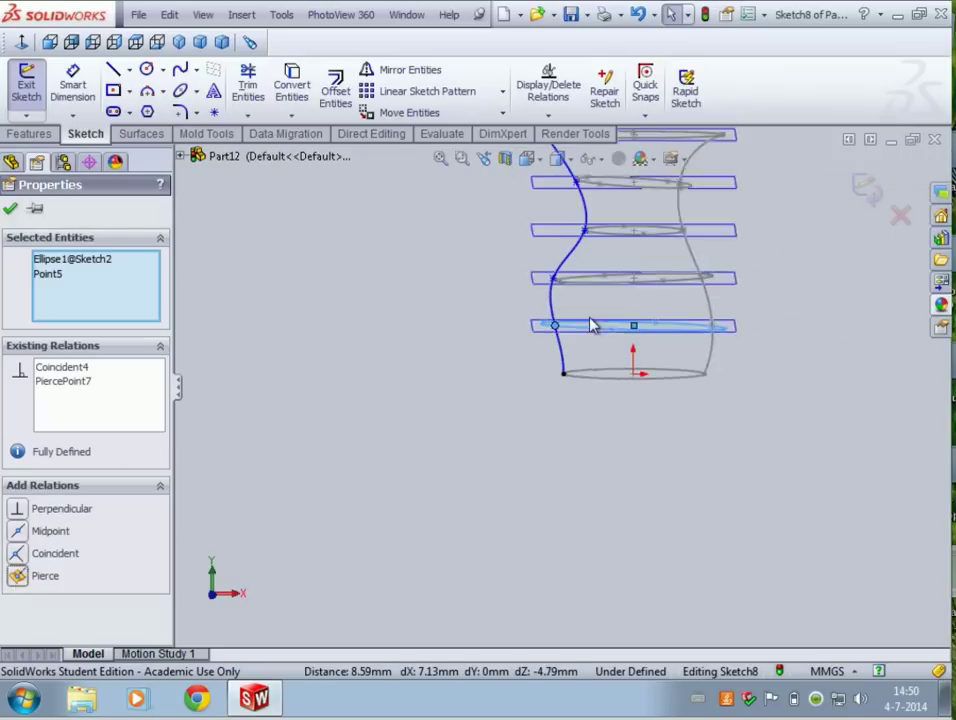
{"action": "scroll", "coordinate": [555, 340], "scroll_direction": "down", "scroll_amount": 4}
{"action": "left_click", "coordinate": [547, 340]}
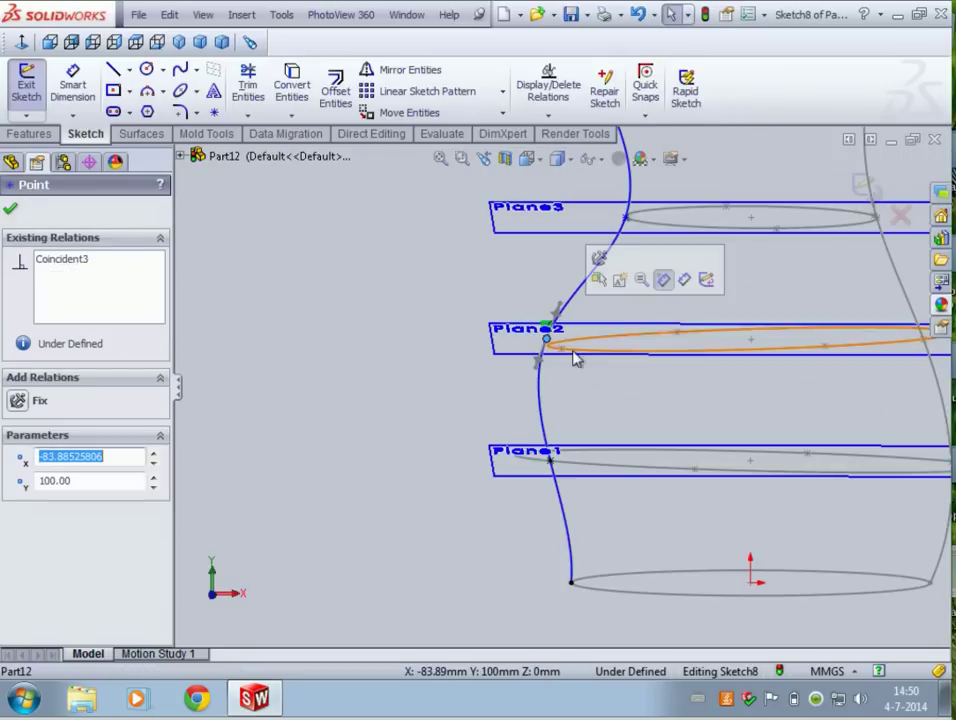
{"action": "left_click", "coordinate": [588, 358], "text": "ctrl"}
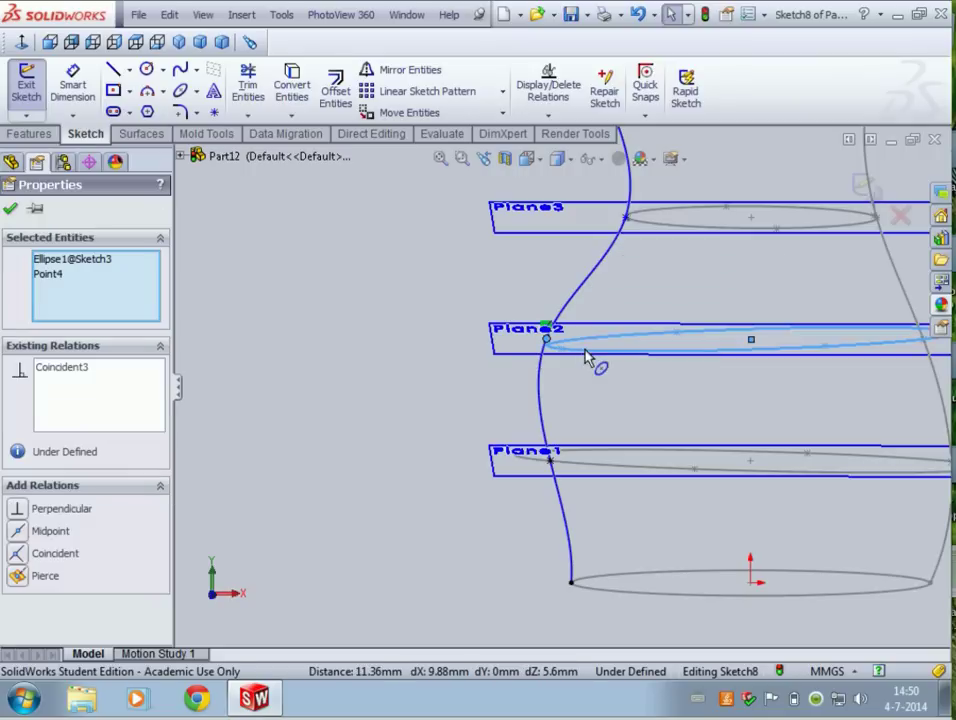
{"action": "left_click", "coordinate": [17, 576]}
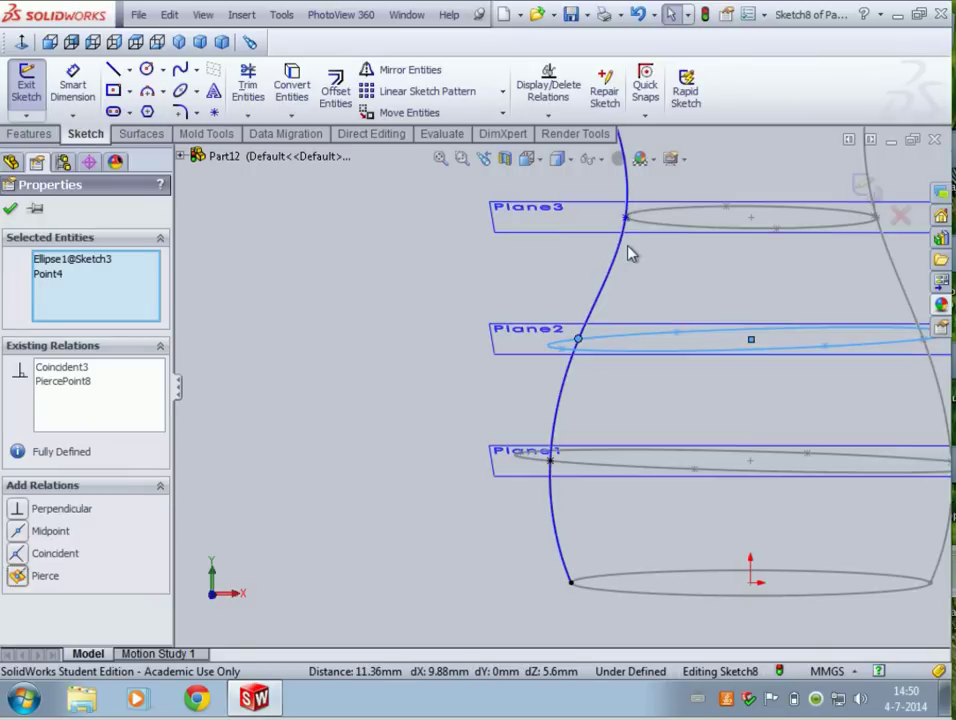
{"action": "left_click", "coordinate": [625, 218]}
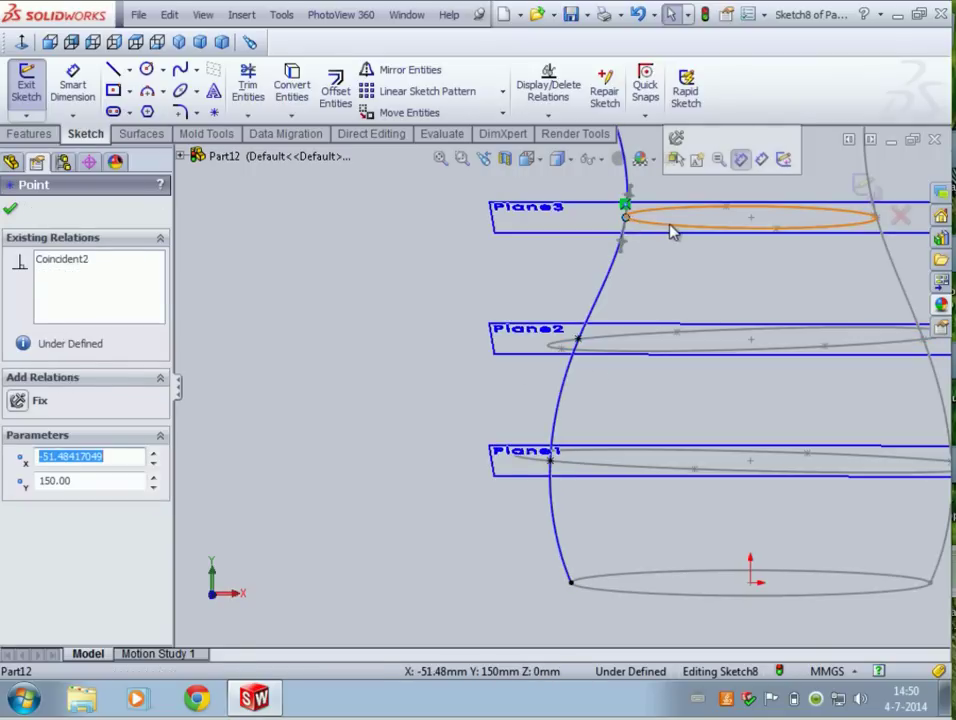
{"action": "left_click", "coordinate": [672, 230], "text": "ctrl"}
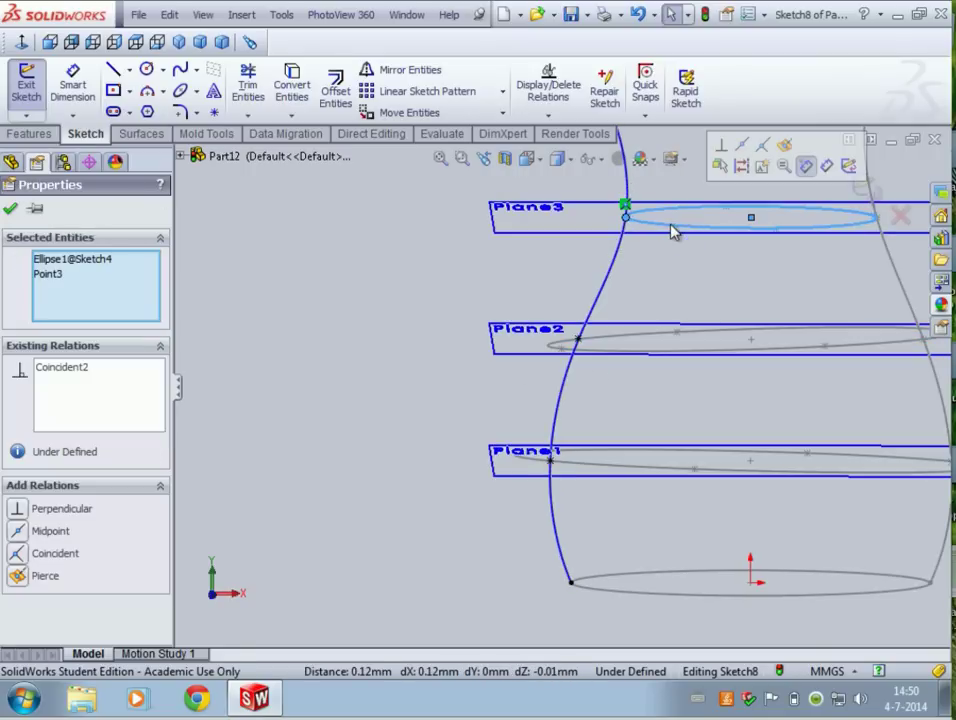
{"action": "left_click", "coordinate": [17, 576]}
{"action": "scroll", "coordinate": [768, 352], "scroll_direction": "down", "scroll_amount": 3}
{"action": "scroll", "coordinate": [779, 348], "scroll_direction": "up", "scroll_amount": 6}
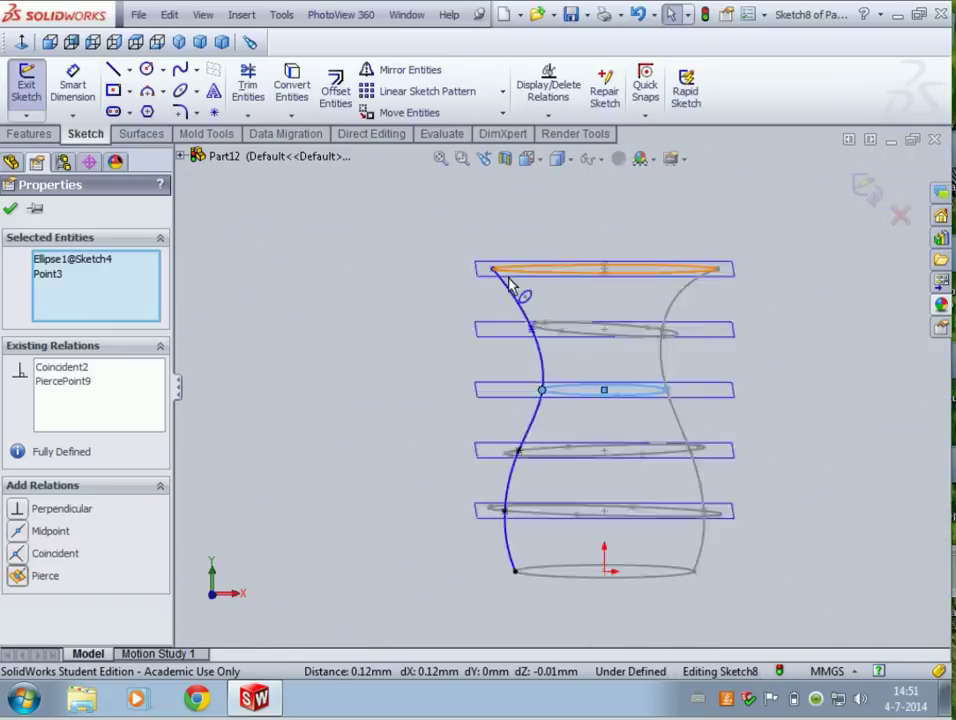
{"action": "scroll", "coordinate": [532, 326], "scroll_direction": "up", "scroll_amount": 5}
- Pierce the spline onto the Plane4 and top Plane5 ellipses, then exit Sketch8
{"action": "left_click", "coordinate": [523, 340]}
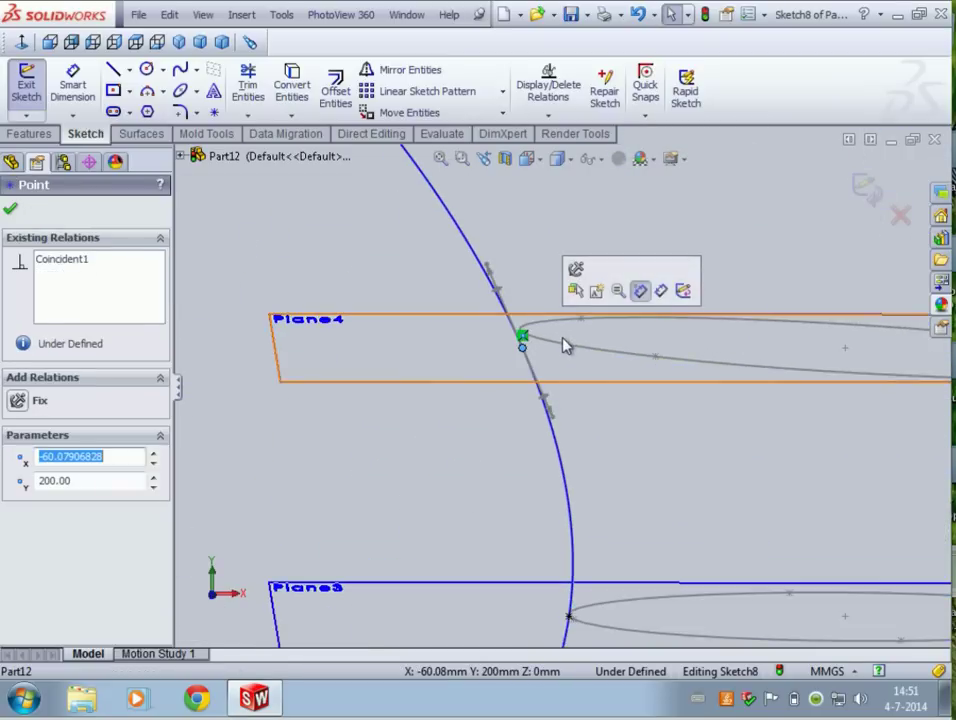
{"action": "left_click", "coordinate": [561, 347], "text": "ctrl"}
{"action": "left_click", "coordinate": [18, 576]}
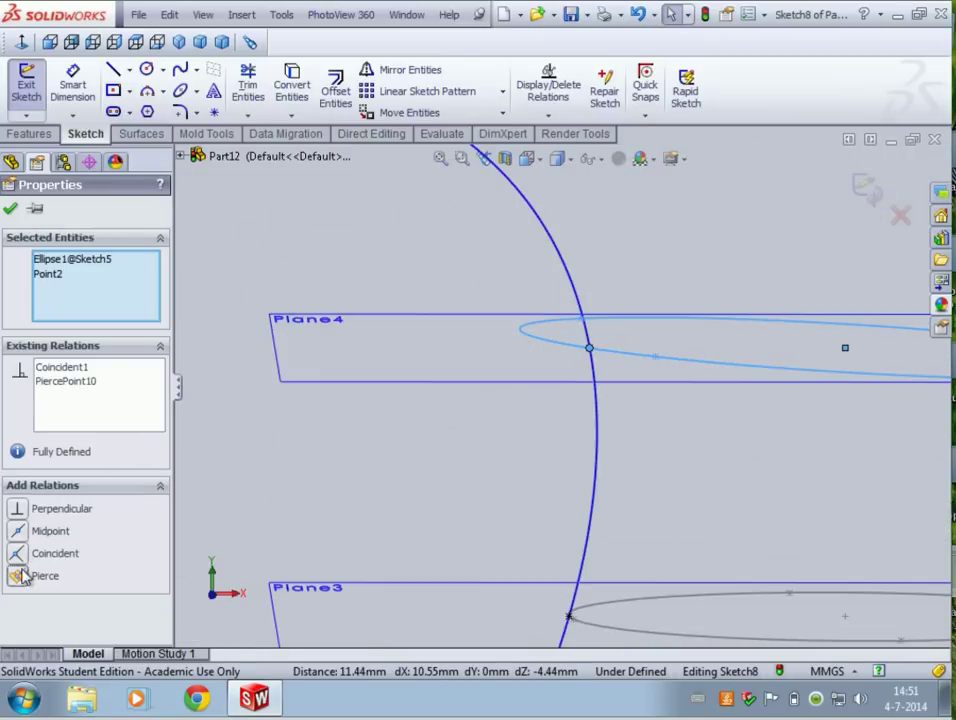
{"action": "scroll", "coordinate": [538, 331], "scroll_direction": "down", "scroll_amount": 5}
{"action": "scroll", "coordinate": [512, 337], "scroll_direction": "up", "scroll_amount": 5}
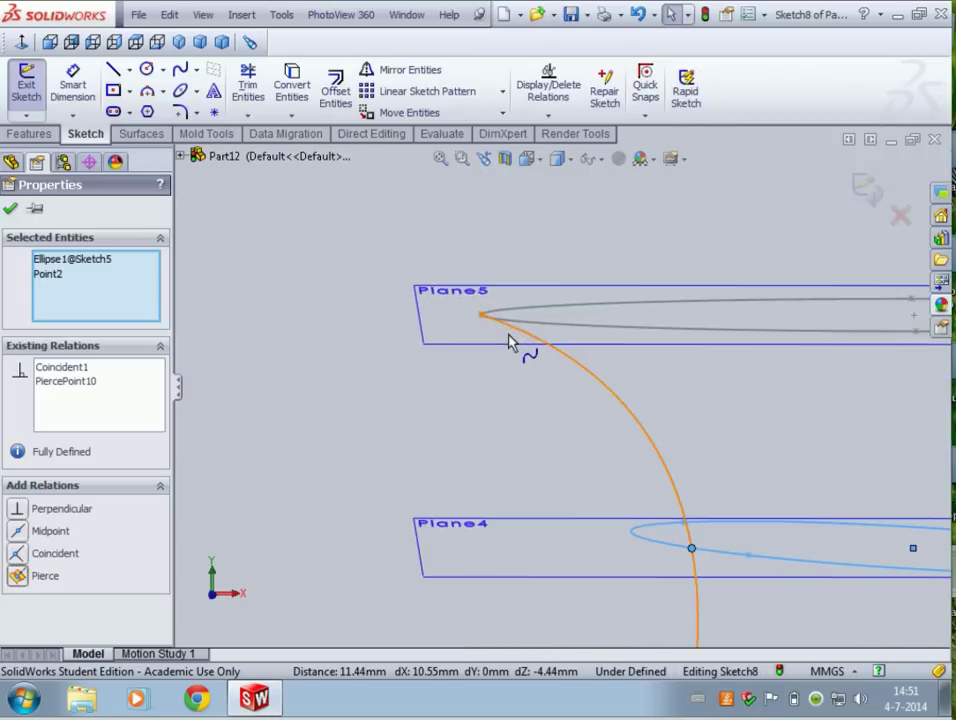
{"action": "left_click", "coordinate": [470, 308]}
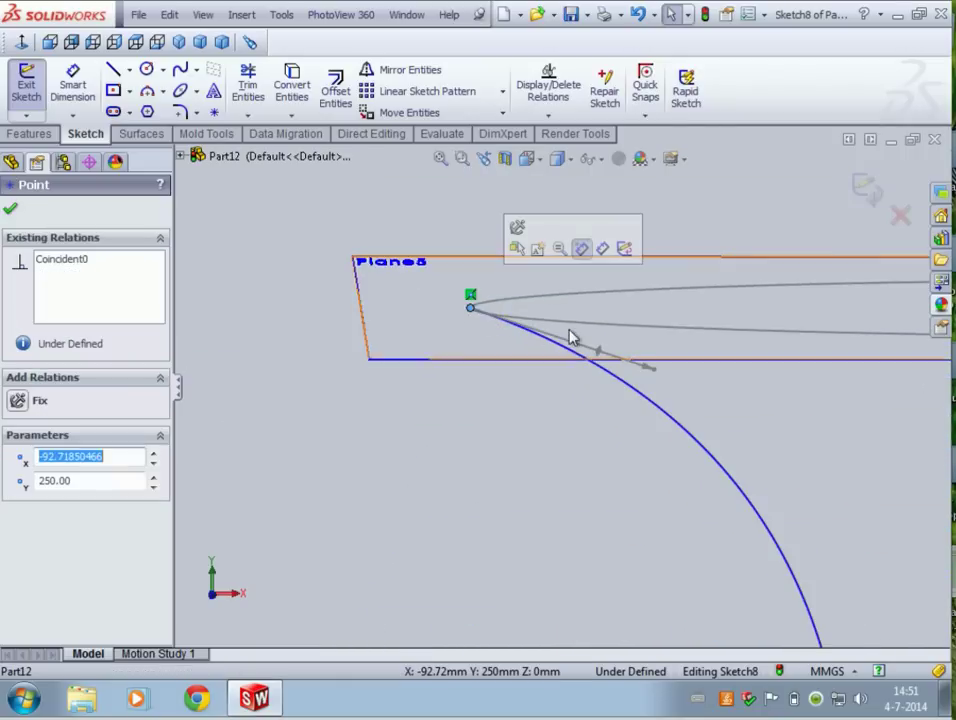
{"action": "left_click", "coordinate": [569, 326], "text": "ctrl"}
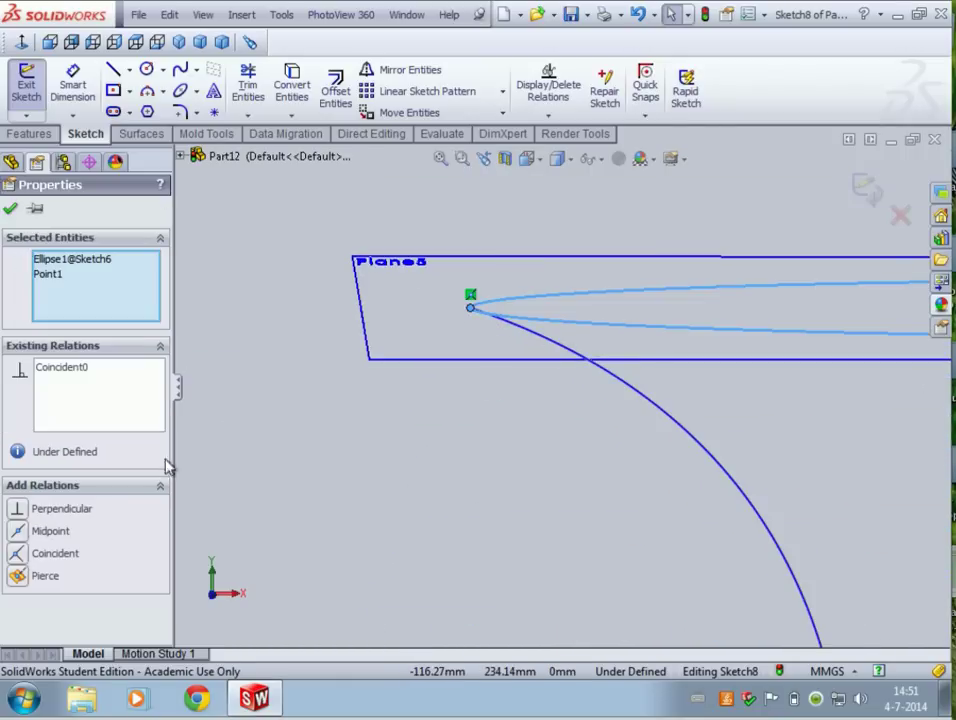
{"action": "left_click", "coordinate": [20, 578]}
{"action": "scroll", "coordinate": [657, 333], "scroll_direction": "down", "scroll_amount": 6}
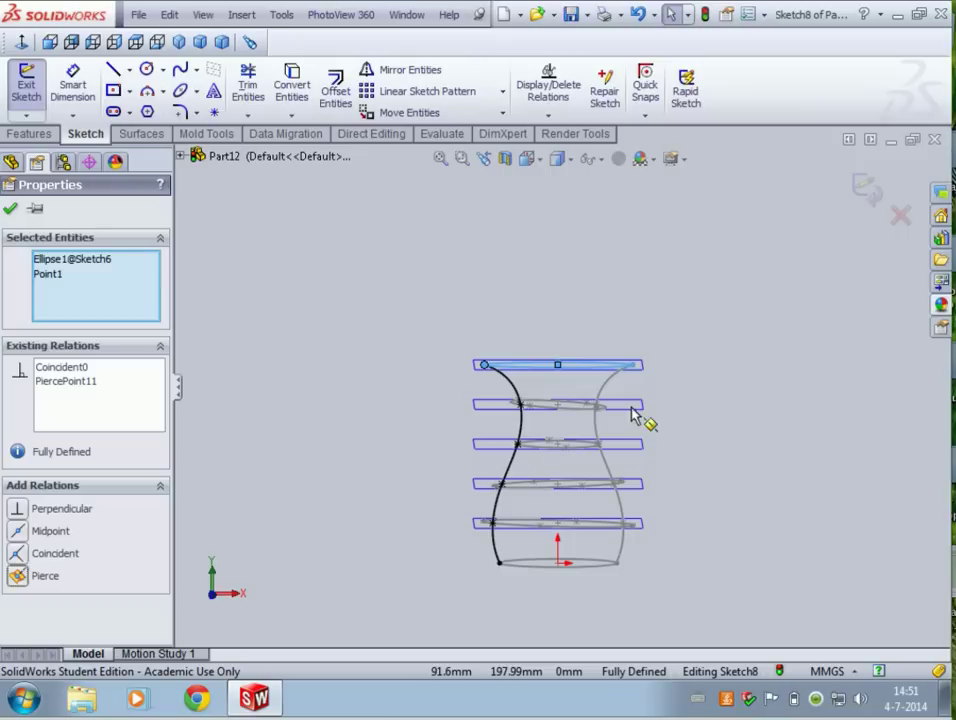
{"action": "mouse_move", "coordinate": [760, 437]}
{"action": "middle_mouse_down"}
{"action": "mouse_move", "coordinate": [706, 444]}
{"action": "mouse_move", "coordinate": [829, 254]}
{"action": "middle_mouse_up"}
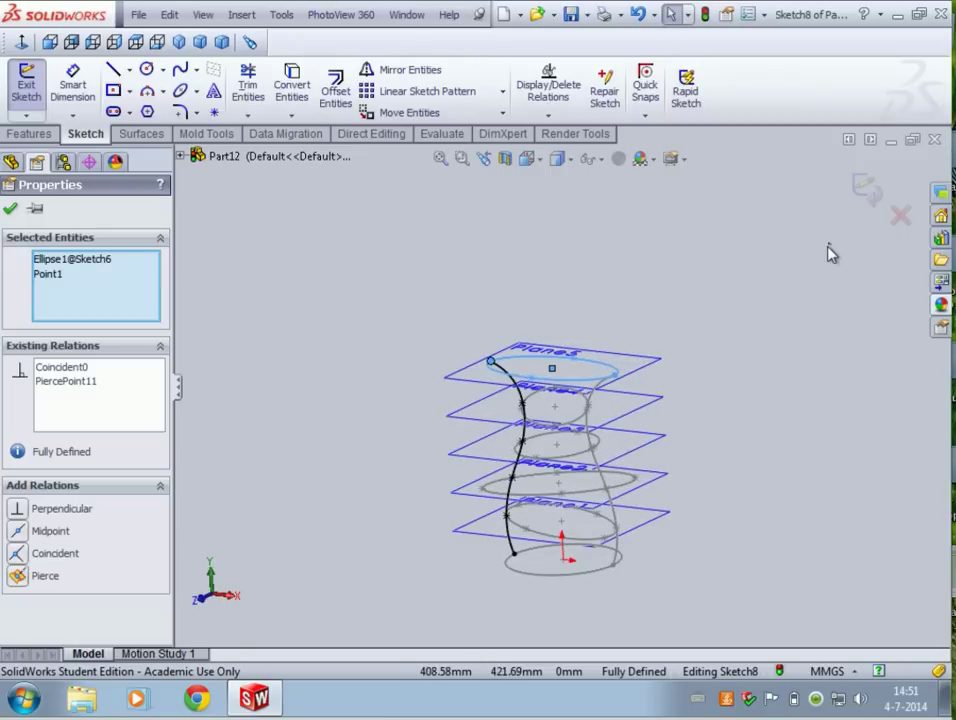
{"action": "left_click", "coordinate": [866, 186]}
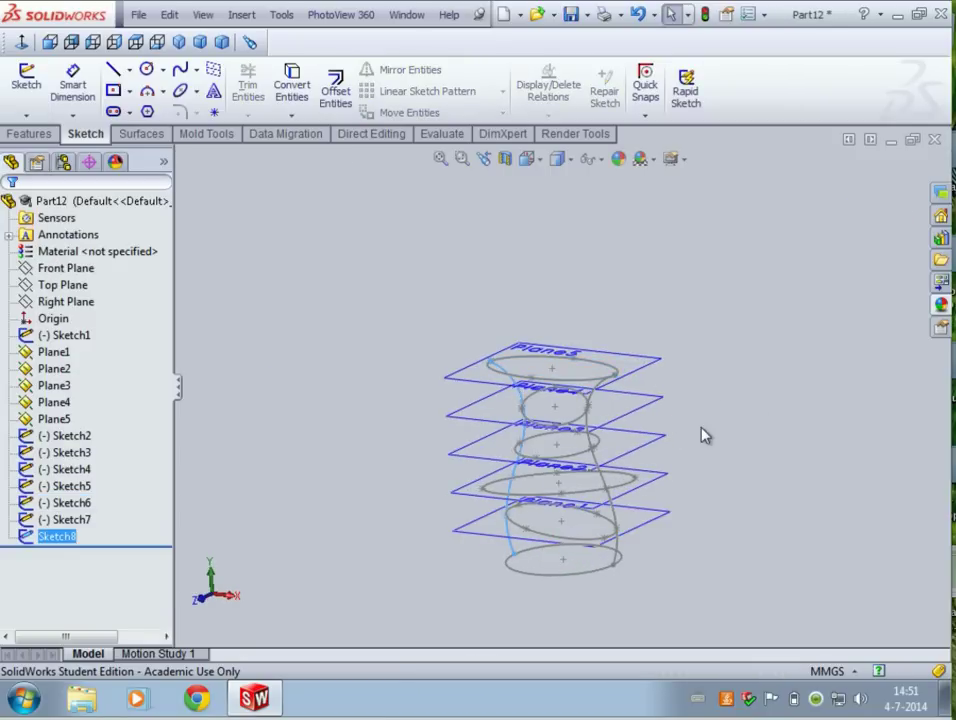
- Start Lofted Boss/Base from the Features tab, with Sketch8 preselected as a guide curve
{"action": "middle_click_drag", "start_coordinate": [702, 435], "coordinate": [728, 378]}
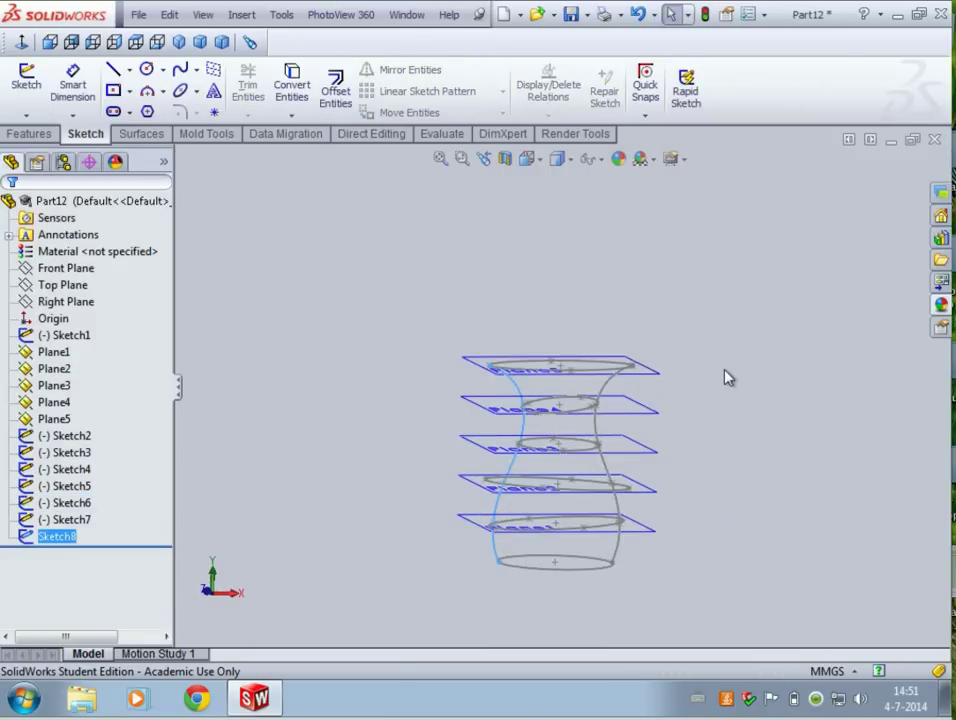
{"action": "left_click", "coordinate": [30, 134]}
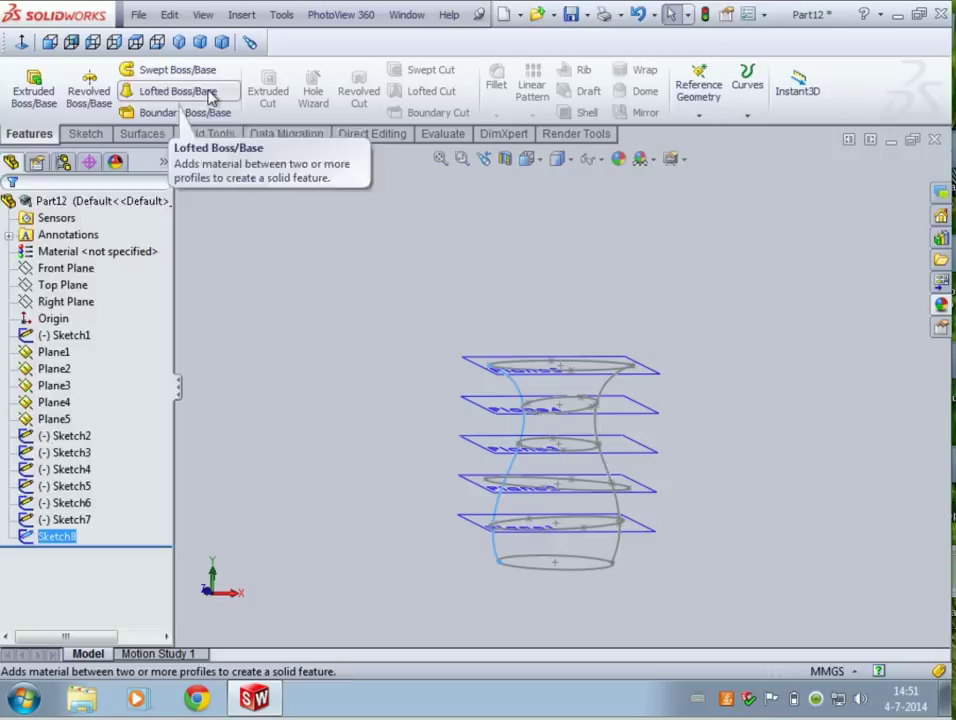
{"action": "left_click", "coordinate": [178, 91]}
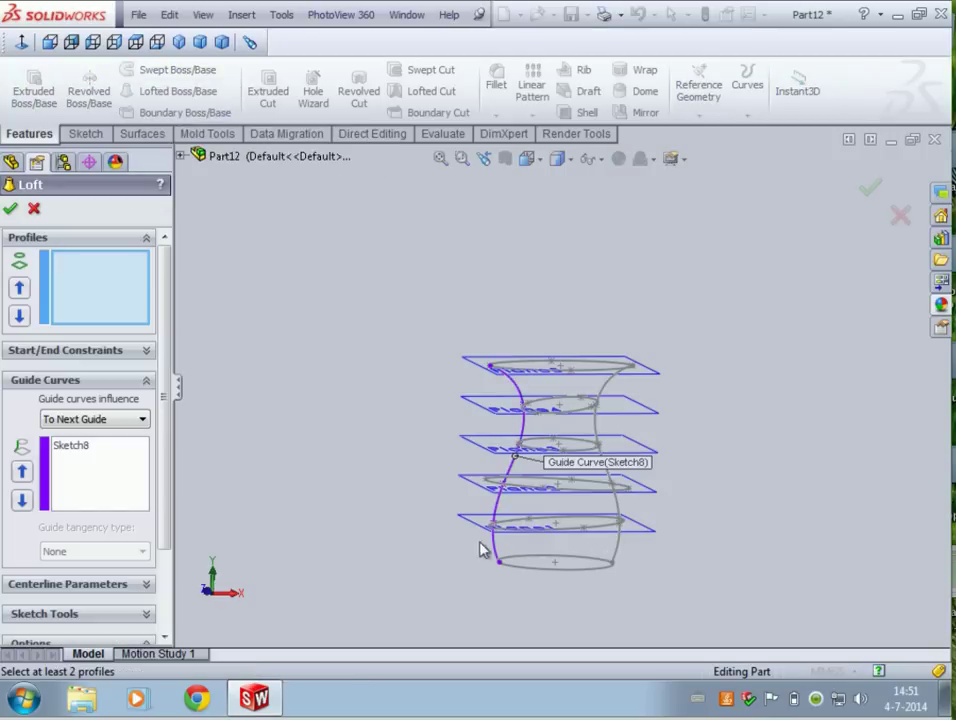
- Clear the preselected guide curve and add Sketch1, Sketch2 and Sketch3 as loft profiles
{"action": "right_click", "coordinate": [110, 471]}
{"action": "left_click", "coordinate": [179, 478]}
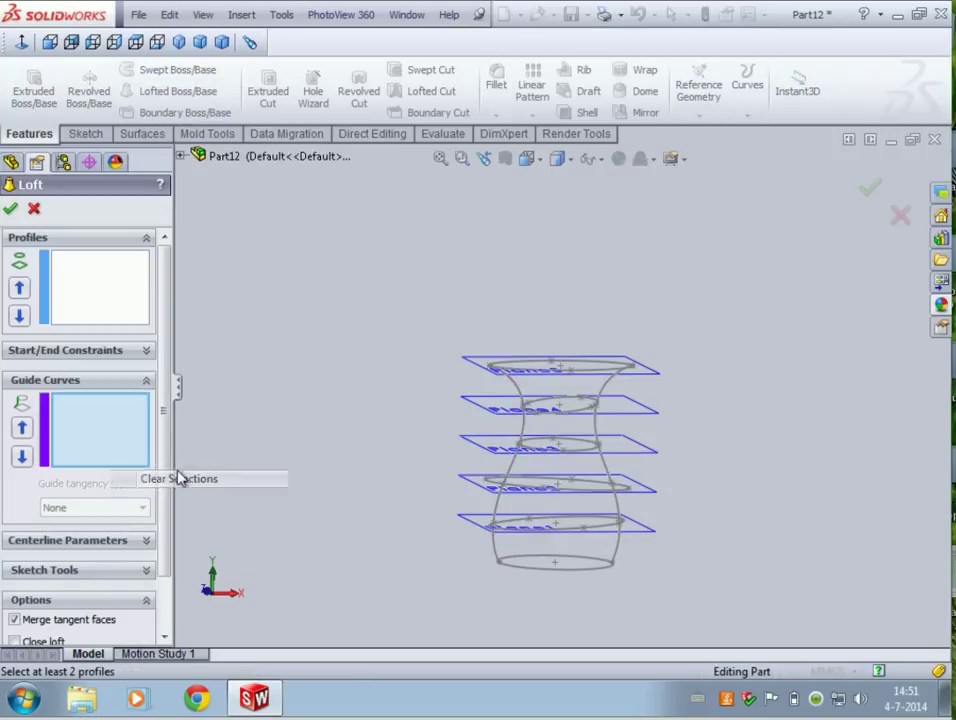
{"action": "left_click", "coordinate": [112, 300]}
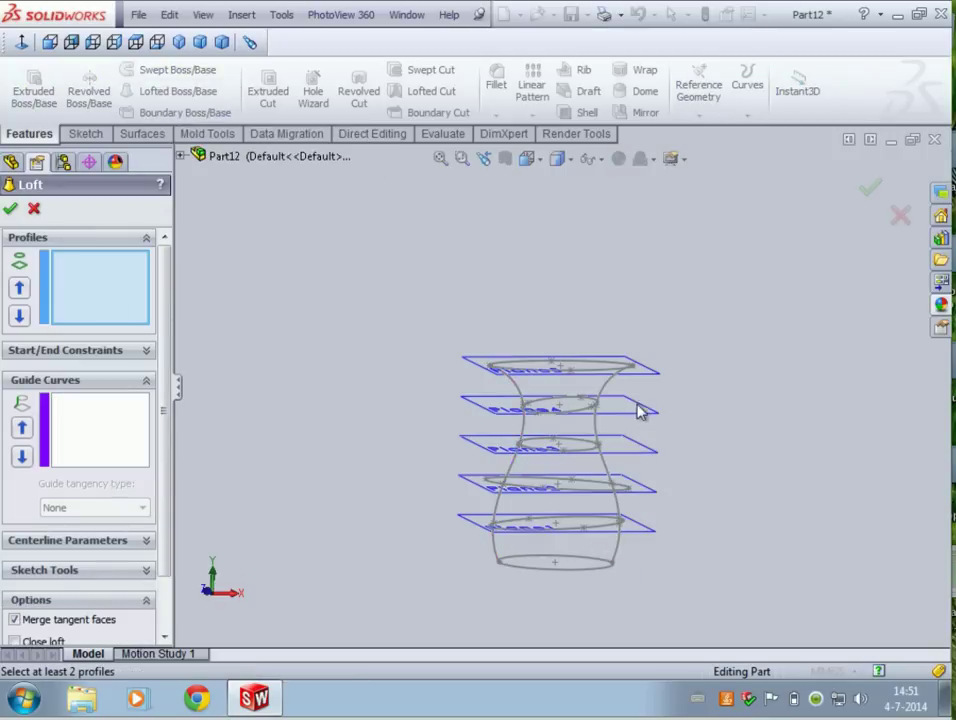
{"action": "left_click", "coordinate": [592, 566]}
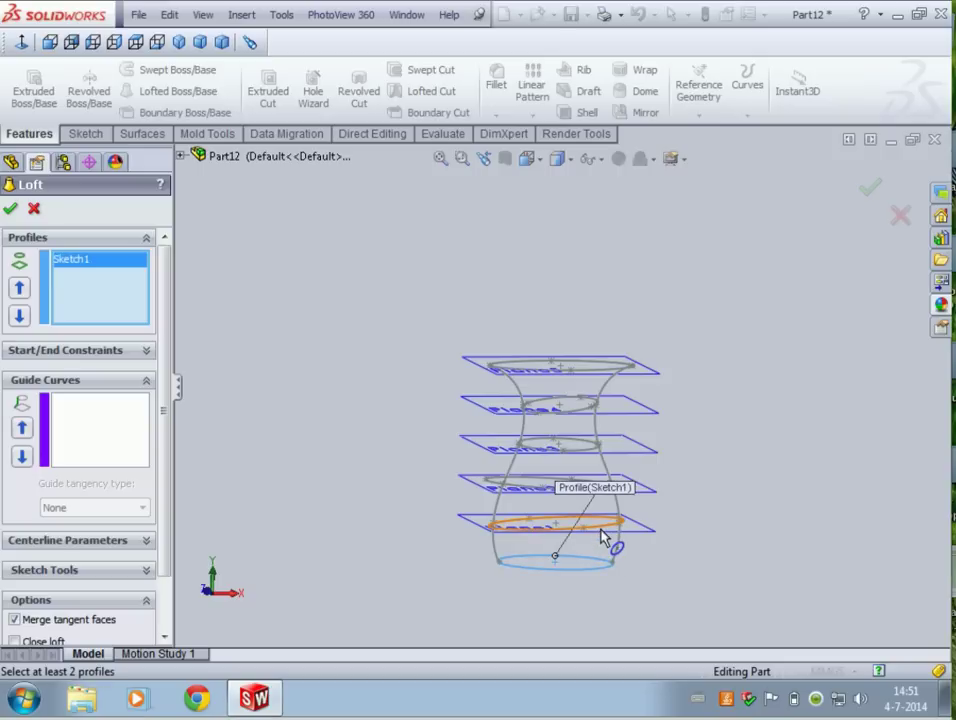
{"action": "left_click", "coordinate": [540, 493]}
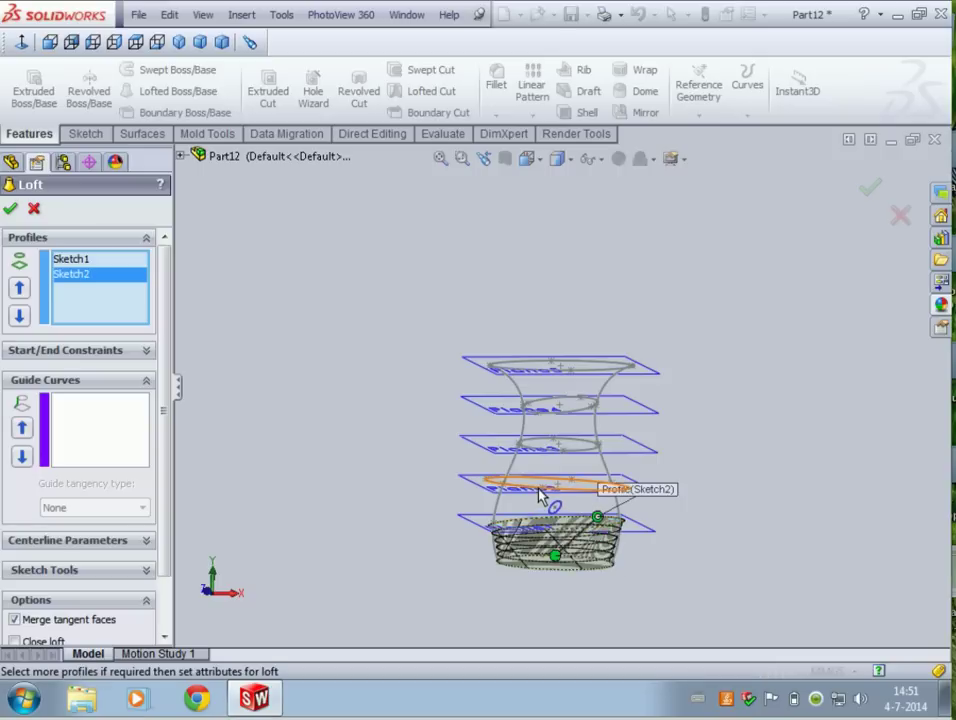
{"action": "left_click", "coordinate": [539, 492]}
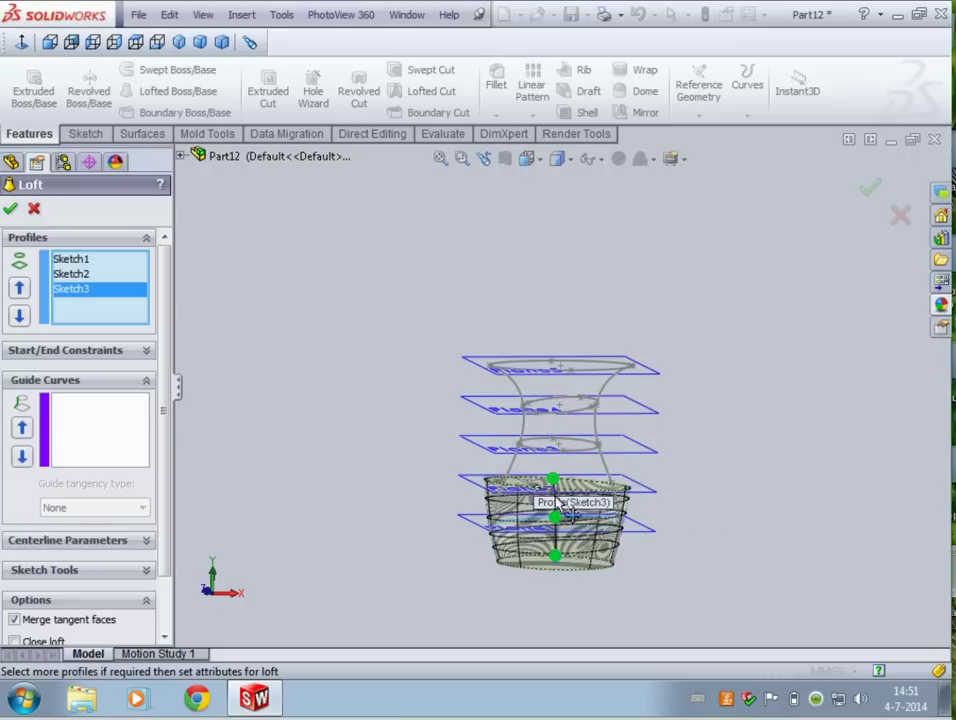
- Add Sketch4, Sketch5 and top Sketch6 as profiles, then activate the Guide Curves box
{"action": "middle_click_drag", "start_coordinate": [570, 512], "coordinate": [441, 416]}
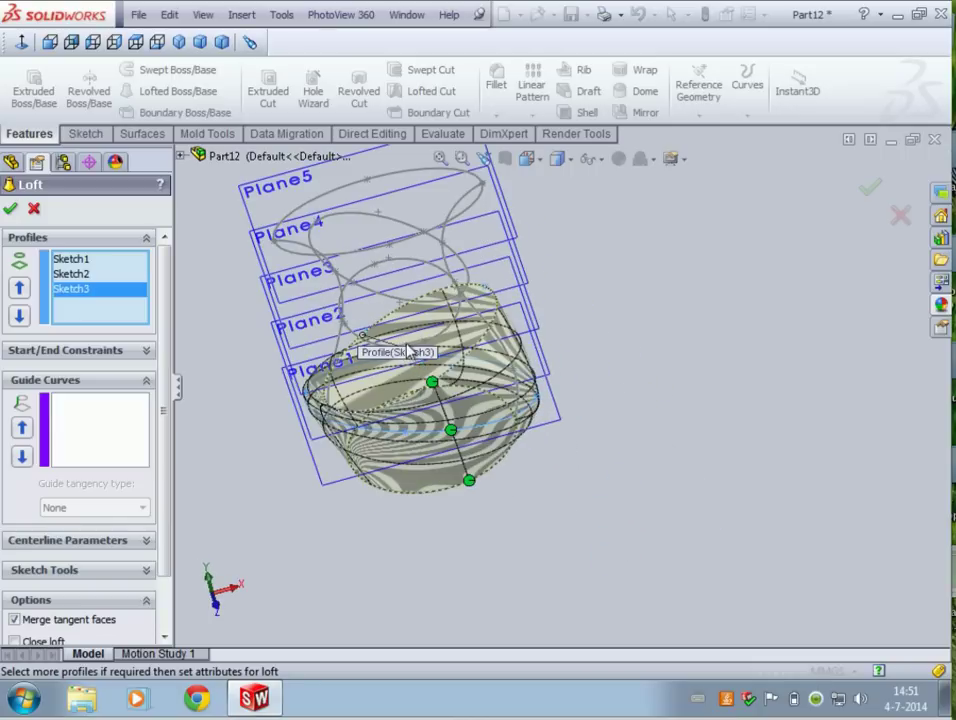
{"action": "left_click", "coordinate": [439, 338]}
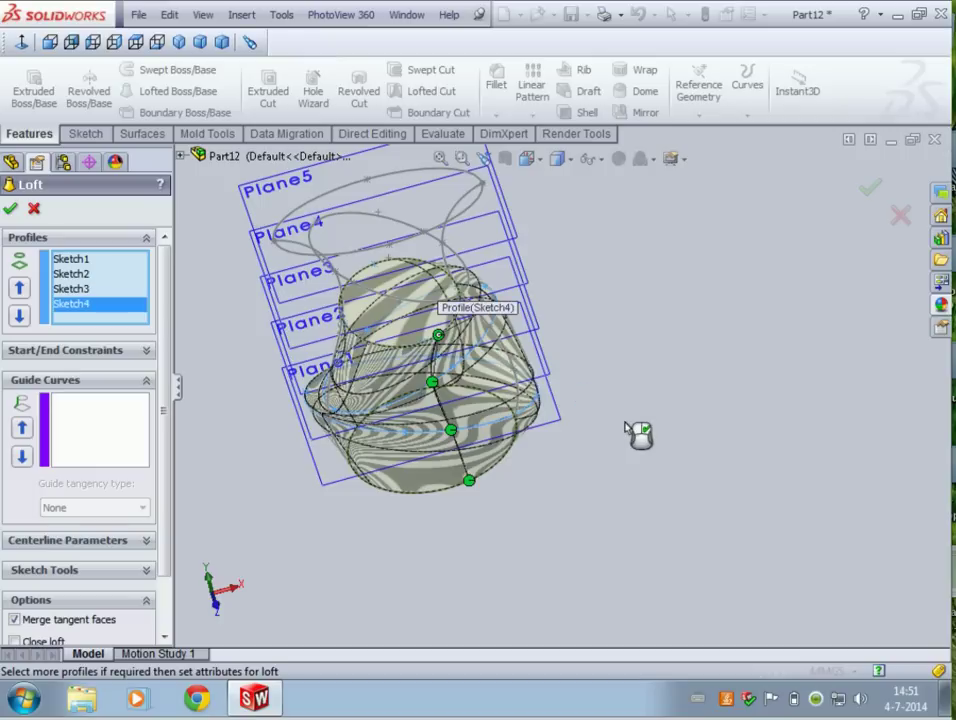
{"action": "left_click", "coordinate": [432, 302]}
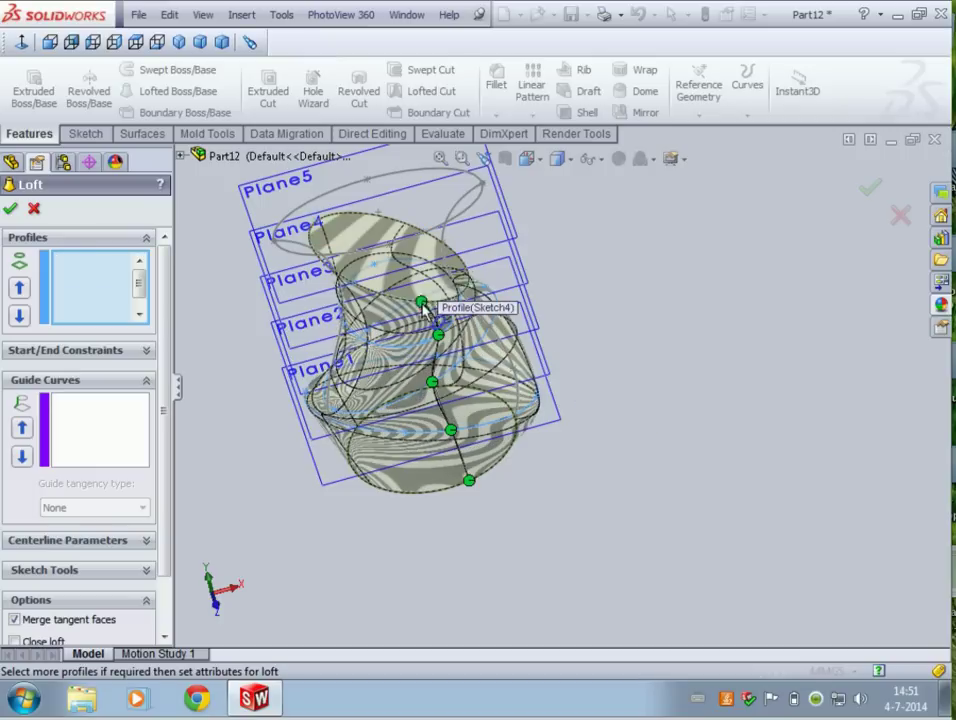
{"action": "left_click", "coordinate": [399, 246]}
{"action": "scroll", "coordinate": [563, 372], "scroll_direction": "up", "scroll_amount": 5}
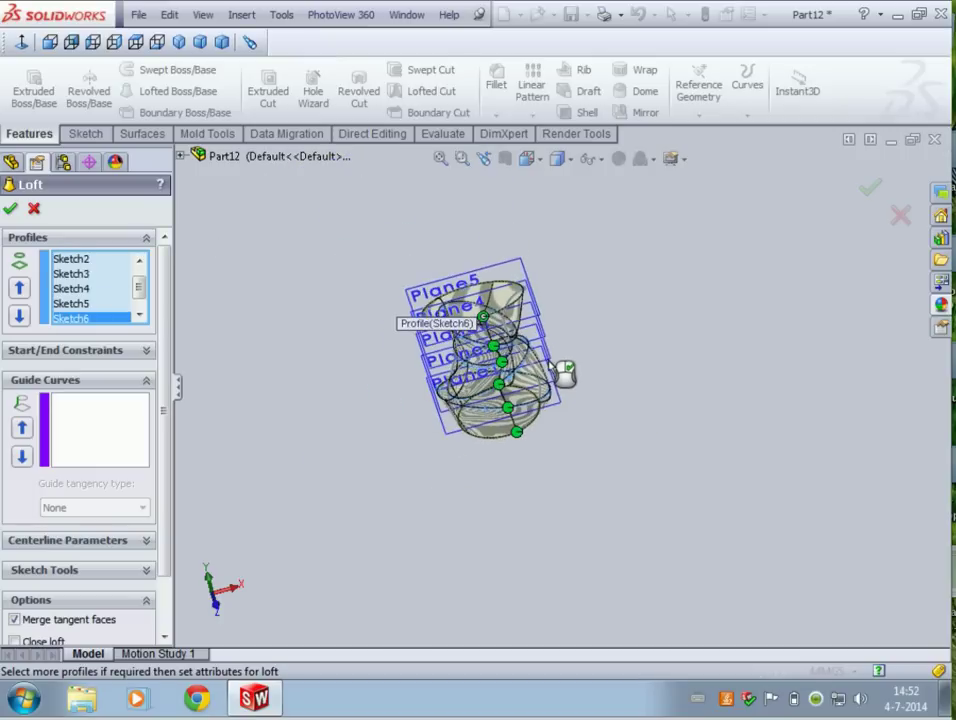
{"action": "middle_click_drag", "start_coordinate": [551, 257], "coordinate": [505, 248]}
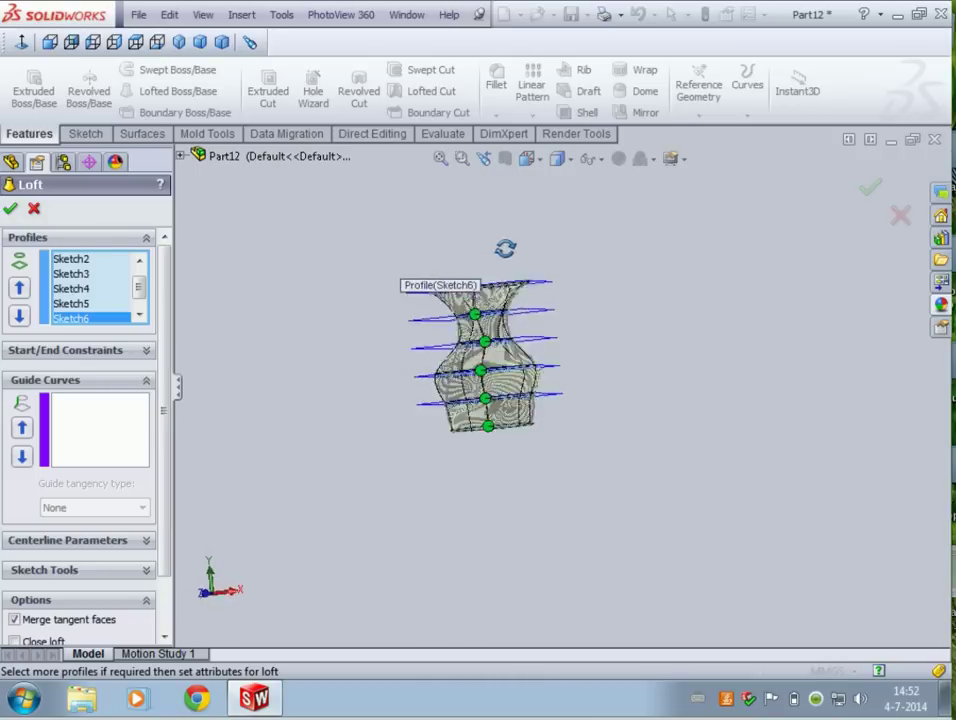
{"action": "middle_click_drag", "start_coordinate": [579, 275], "coordinate": [546, 267]}
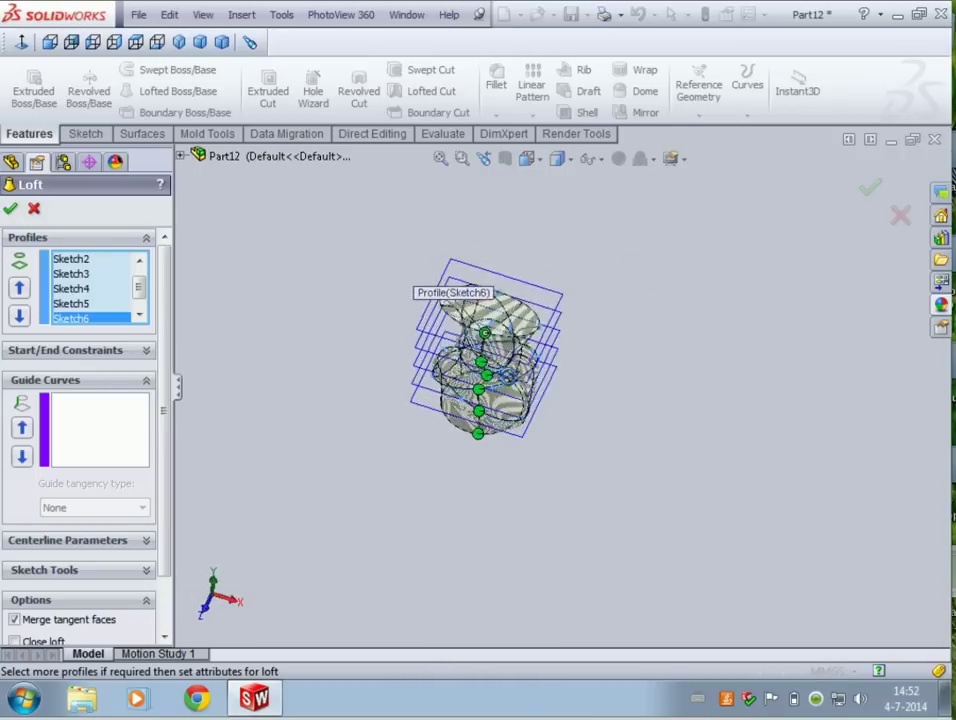
{"action": "scroll", "coordinate": [482, 338], "scroll_direction": "down", "scroll_amount": 5}
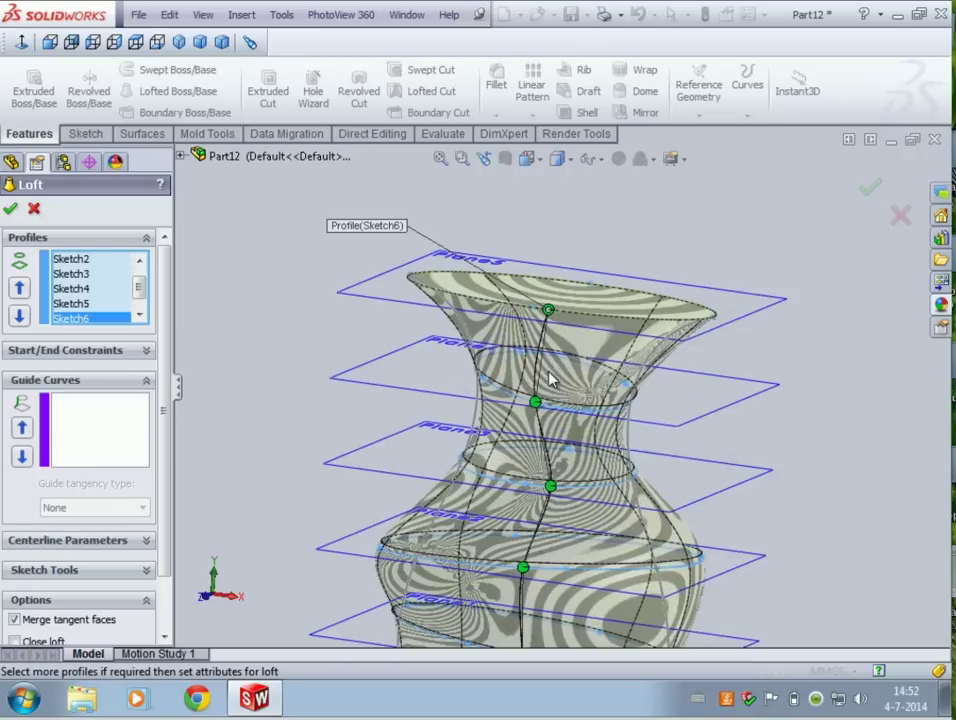
{"action": "left_click", "coordinate": [90, 443]}
{"action": "mouse_move", "coordinate": [757, 459]}
{"action": "middle_mouse_down"}
{"action": "mouse_move", "coordinate": [706, 418]}
{"action": "mouse_move", "coordinate": [760, 375]}
{"action": "mouse_move", "coordinate": [796, 409]}
{"action": "mouse_move", "coordinate": [849, 412]}
{"action": "mouse_move", "coordinate": [717, 395]}
{"action": "mouse_move", "coordinate": [722, 373]}
{"action": "middle_mouse_up"}
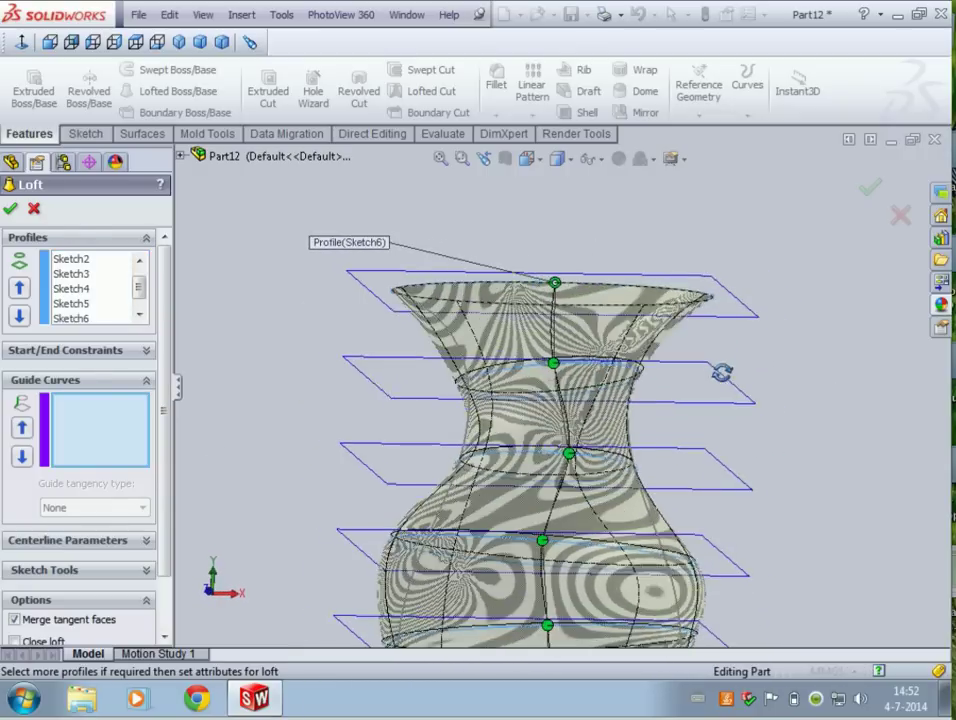
{"action": "scroll", "coordinate": [512, 455], "scroll_direction": "up", "scroll_amount": 2}
- Add the Sketch8 and Sketch7 splines as guide curves and accept the loft as Loft1
{"action": "left_click", "coordinate": [487, 430]}
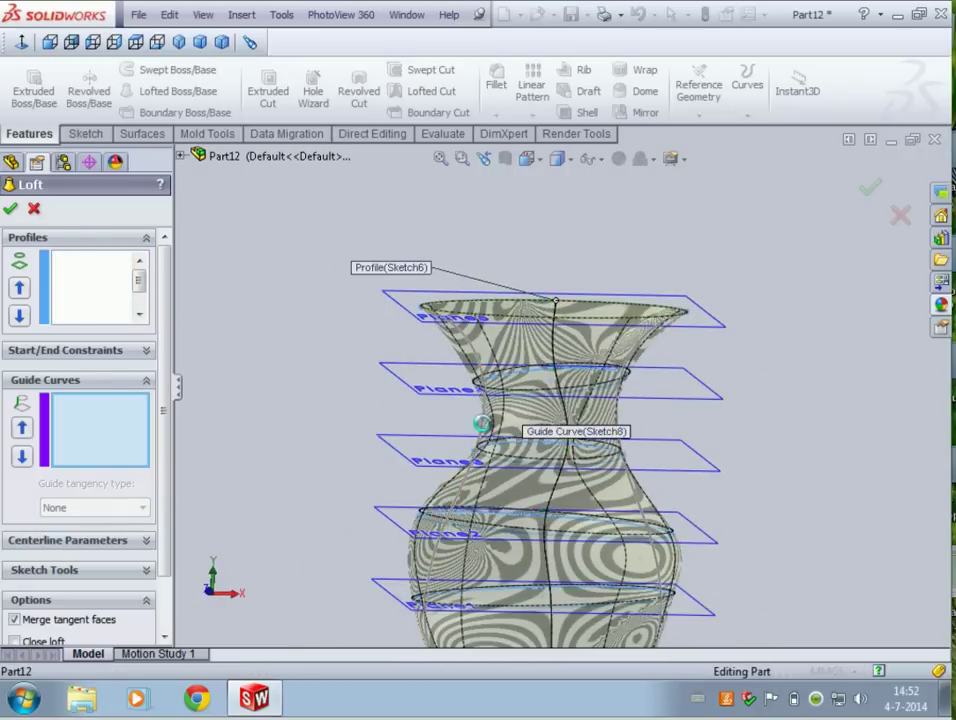
{"action": "mouse_move", "coordinate": [721, 432]}
{"action": "middle_mouse_down"}
{"action": "mouse_move", "coordinate": [732, 423]}
{"action": "mouse_move", "coordinate": [709, 432]}
{"action": "mouse_move", "coordinate": [702, 354]}
{"action": "mouse_move", "coordinate": [709, 413]}
{"action": "mouse_move", "coordinate": [736, 397]}
{"action": "mouse_move", "coordinate": [783, 412]}
{"action": "mouse_move", "coordinate": [747, 474]}
{"action": "mouse_move", "coordinate": [785, 455]}
{"action": "mouse_move", "coordinate": [664, 482]}
{"action": "mouse_move", "coordinate": [610, 461]}
{"action": "mouse_move", "coordinate": [645, 470]}
{"action": "middle_mouse_up"}
{"action": "left_click", "coordinate": [632, 418]}
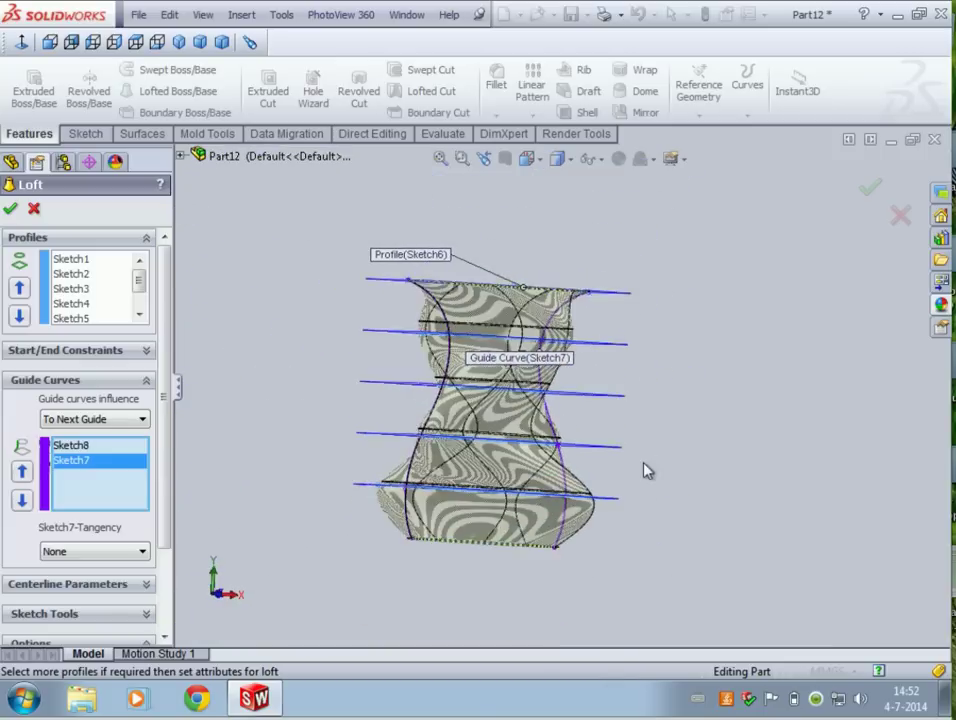
{"action": "scroll", "coordinate": [645, 470], "scroll_direction": "down", "scroll_amount": 2}
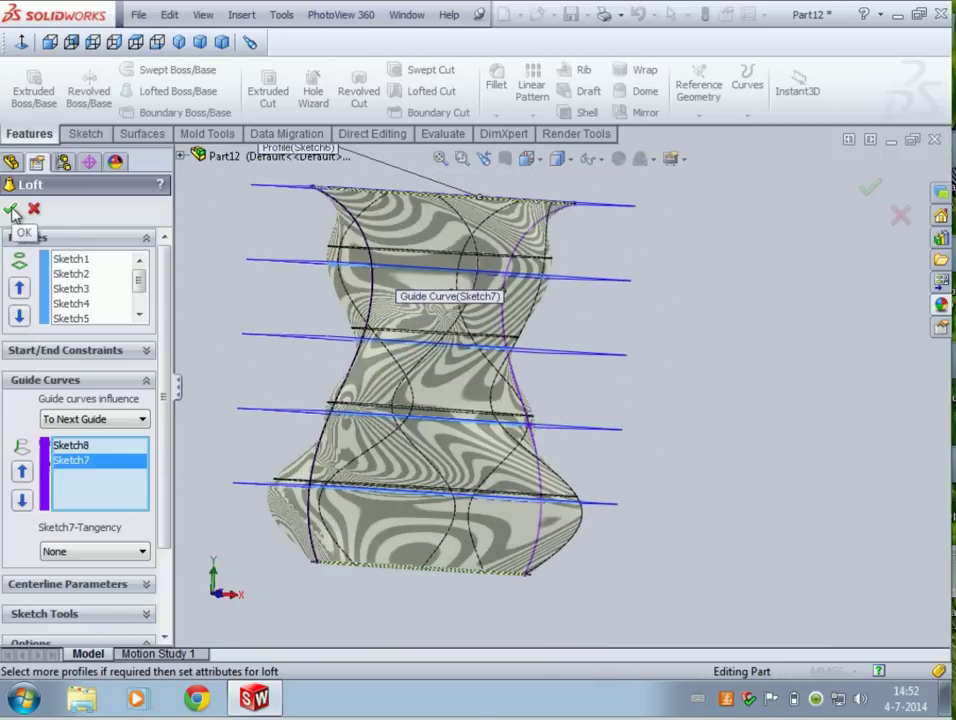
{"action": "key", "text": "Return"}
{"action": "mouse_move", "coordinate": [647, 380]}
{"action": "middle_mouse_down"}
{"action": "mouse_move", "coordinate": [662, 404]}
{"action": "mouse_move", "coordinate": [645, 434]}
{"action": "mouse_move", "coordinate": [556, 370]}
{"action": "mouse_move", "coordinate": [540, 331]}
{"action": "mouse_move", "coordinate": [570, 390]}
{"action": "middle_mouse_up"}
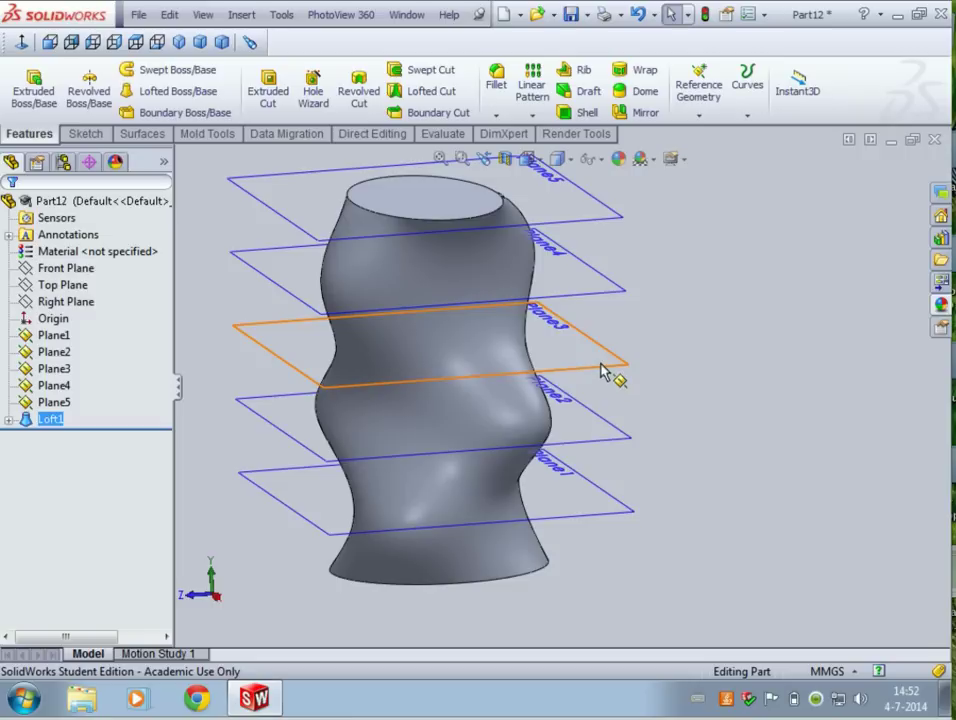
- Hide Plane3, Plane4, Plane5, Plane2 and Plane1, then view the vase standing upright
{"action": "right_click", "coordinate": [606, 371]}
{"action": "left_click", "coordinate": [656, 331]}
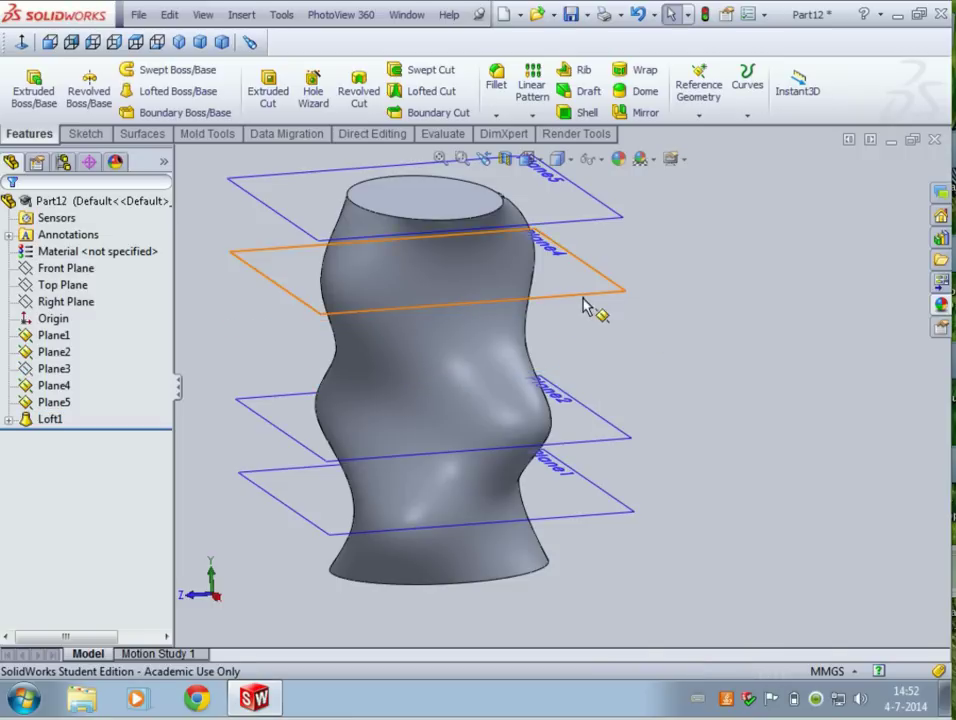
{"action": "right_click", "coordinate": [590, 304]}
{"action": "left_click", "coordinate": [638, 264]}
{"action": "right_click", "coordinate": [591, 223]}
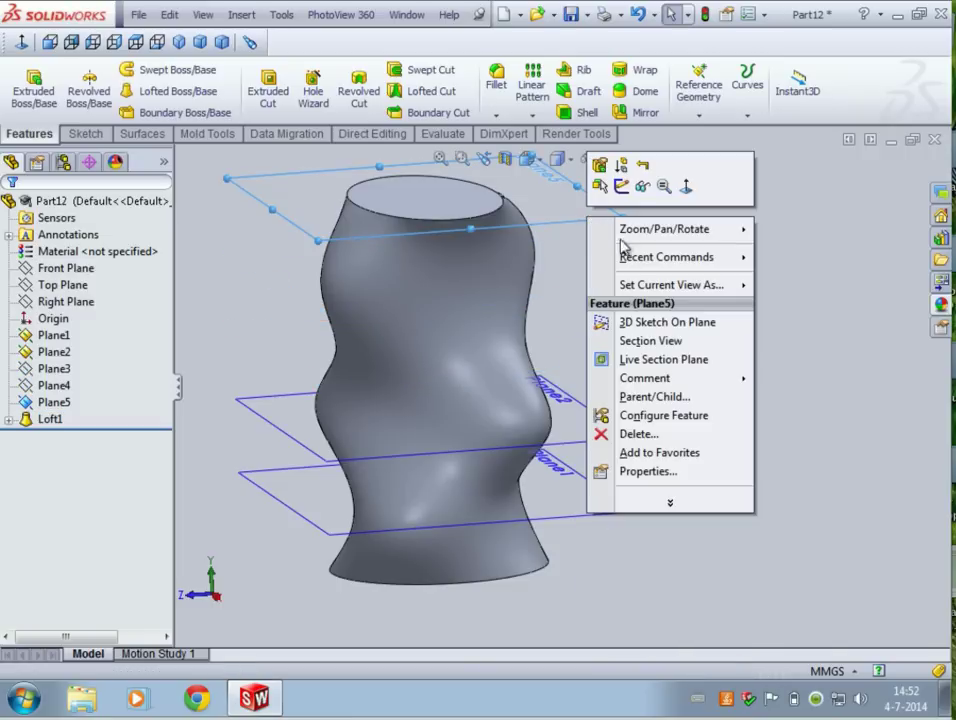
{"action": "left_click", "coordinate": [646, 190]}
{"action": "right_click", "coordinate": [612, 426]}
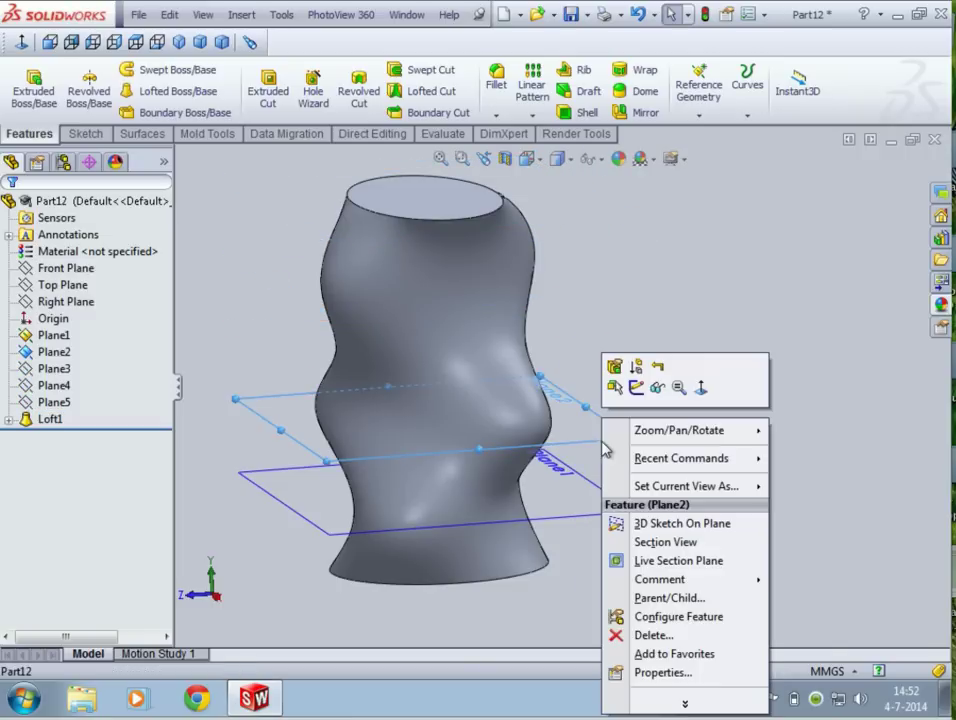
{"action": "left_click", "coordinate": [657, 387]}
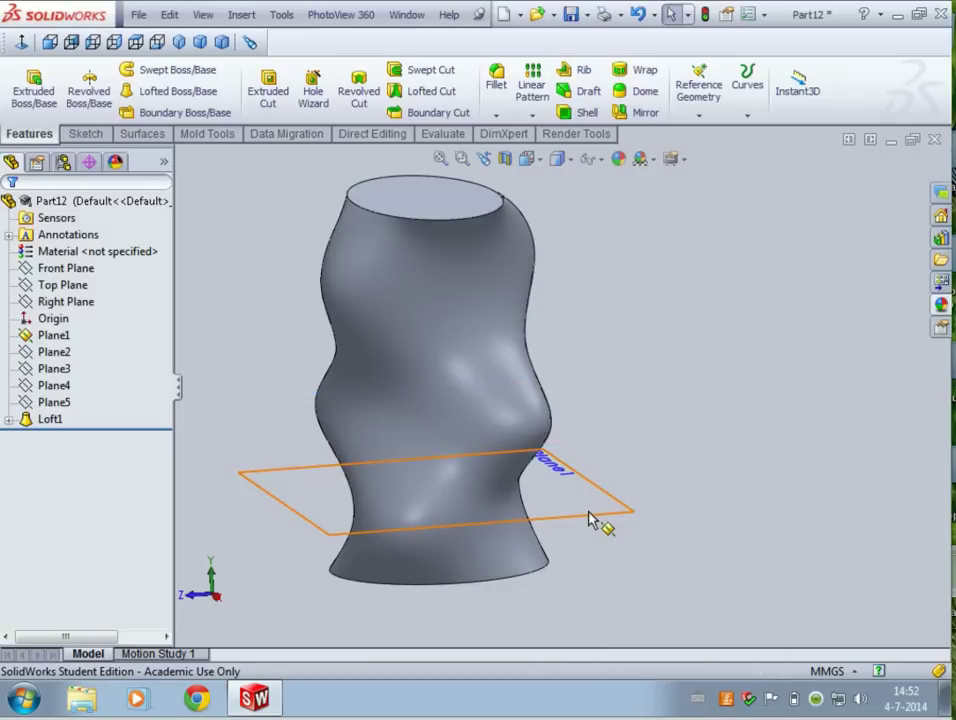
{"action": "right_click", "coordinate": [588, 522]}
{"action": "left_click", "coordinate": [649, 386]}
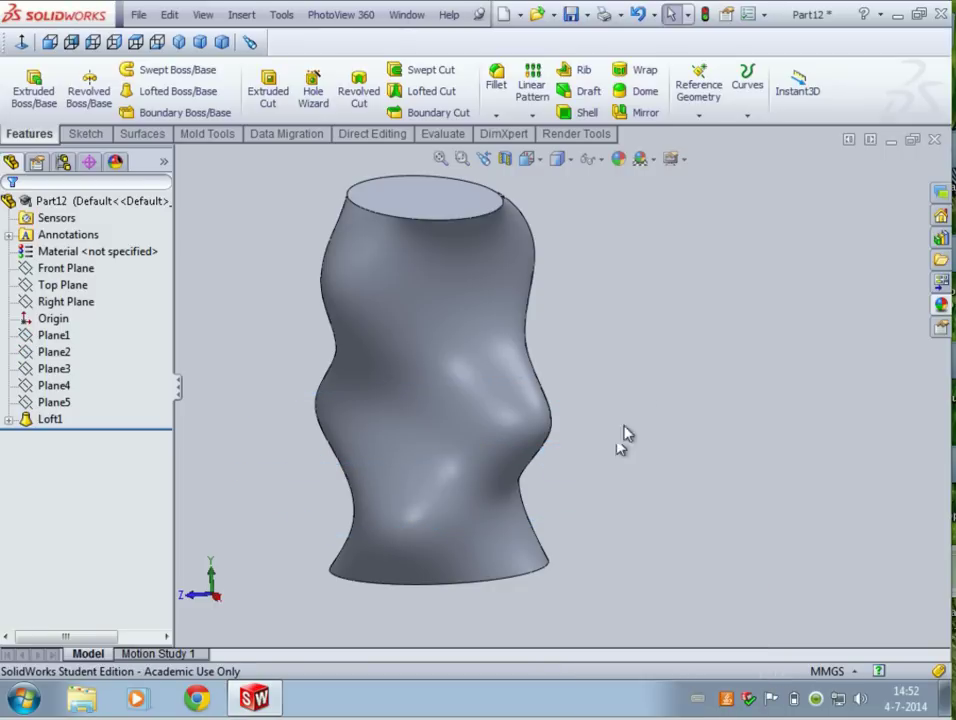
{"action": "scroll", "coordinate": [605, 468], "scroll_direction": "down", "scroll_amount": 5}
{"action": "scroll", "coordinate": [600, 465], "scroll_direction": "up", "scroll_amount": 5}
{"action": "middle_click_drag", "start_coordinate": [576, 455], "coordinate": [519, 267]}
{"action": "scroll", "coordinate": [470, 190], "scroll_direction": "down", "scroll_amount": 3}
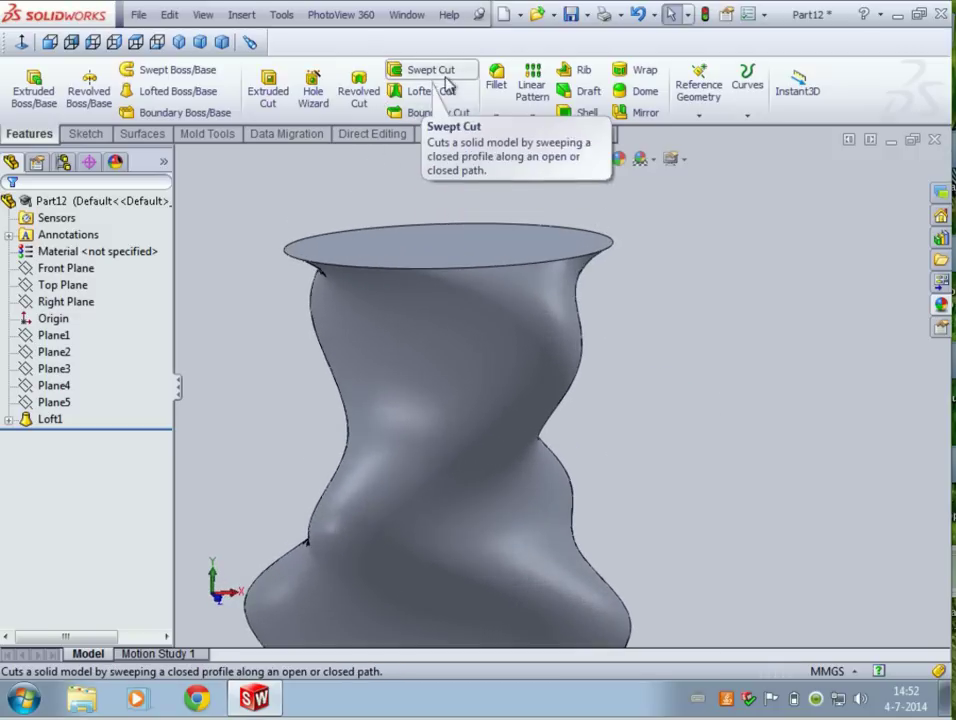
{"action": "scroll", "coordinate": [696, 401], "scroll_direction": "down", "scroll_amount": 2}
{"action": "scroll", "coordinate": [633, 463], "scroll_direction": "up", "scroll_amount": 4}
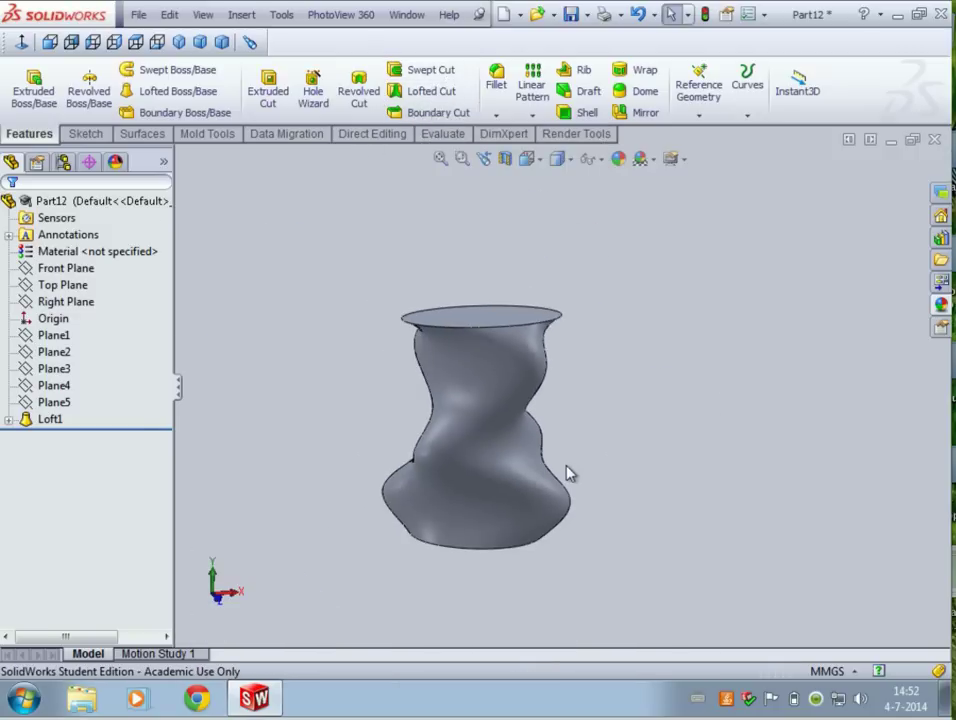